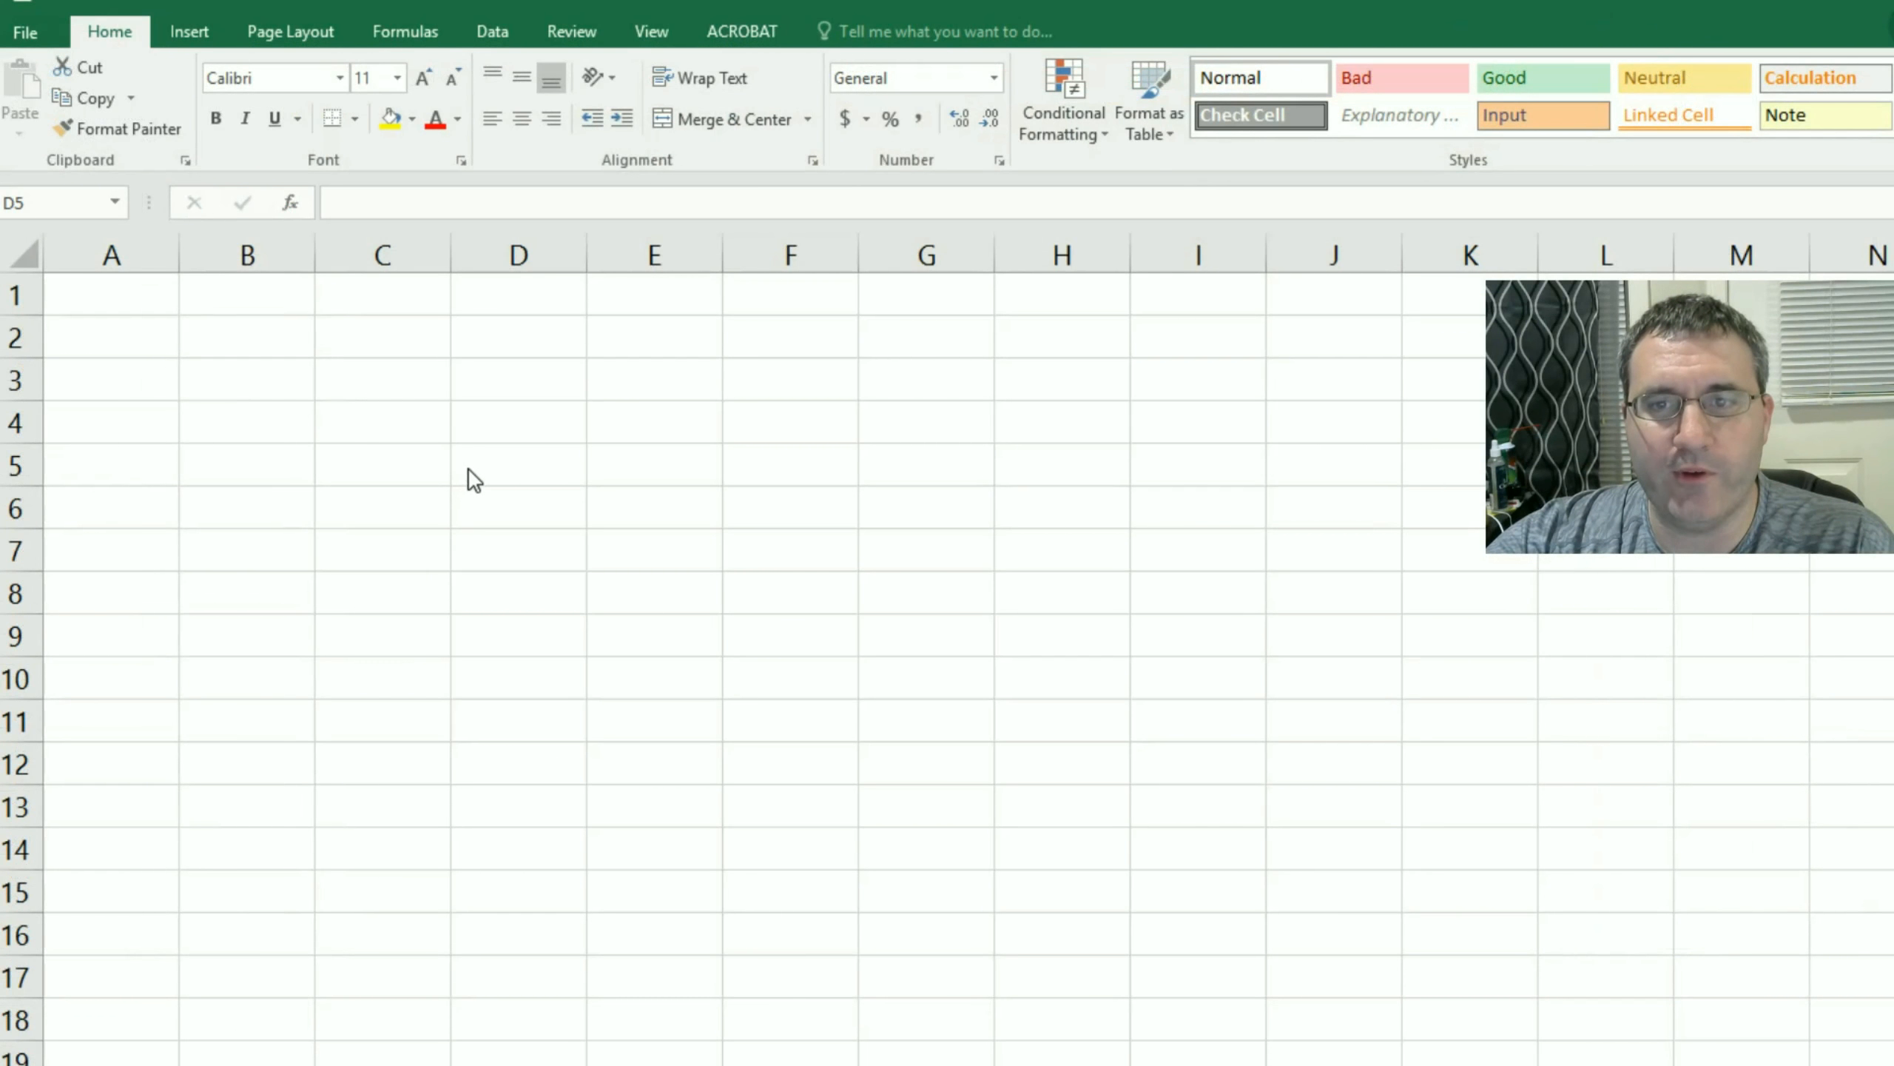
Step: Enter the column headers Item, Qty, Cost and Total in cells D5 through G5
left_click(490, 463)
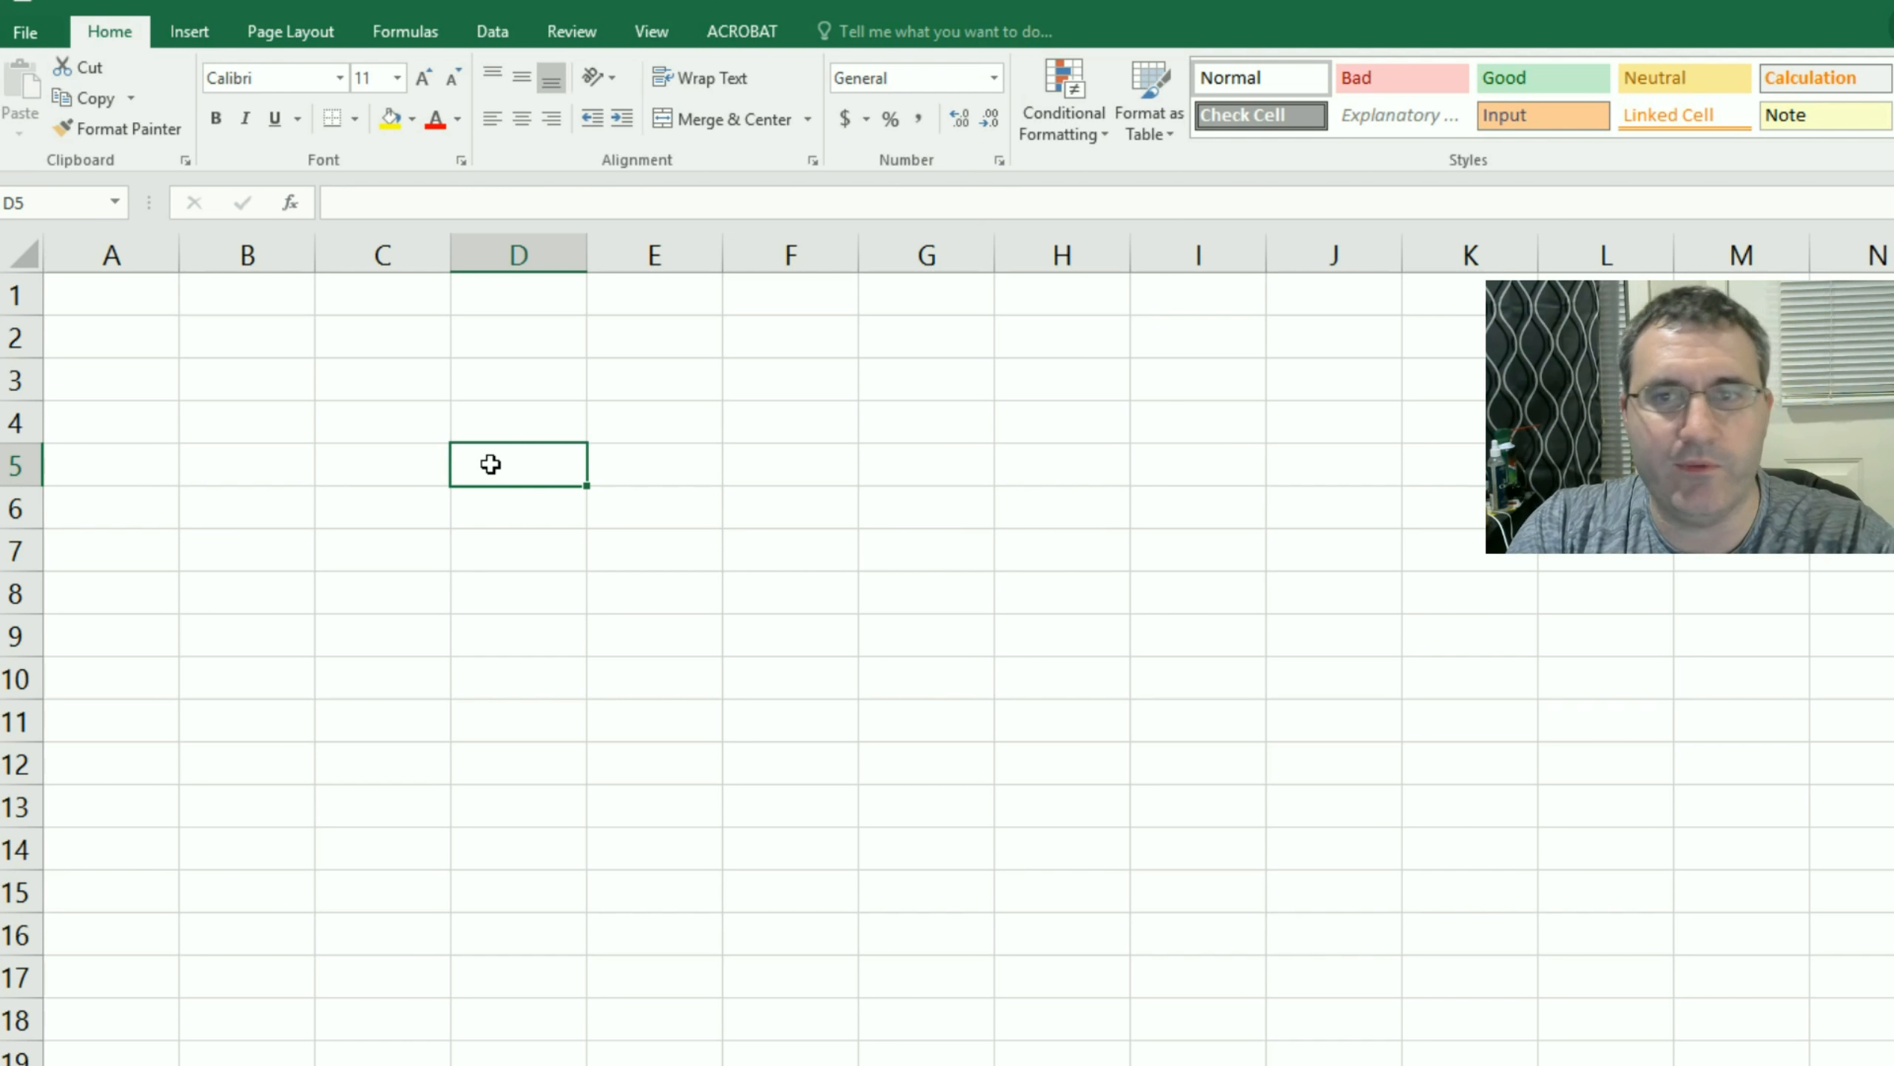
type("Item")
key("Tab")
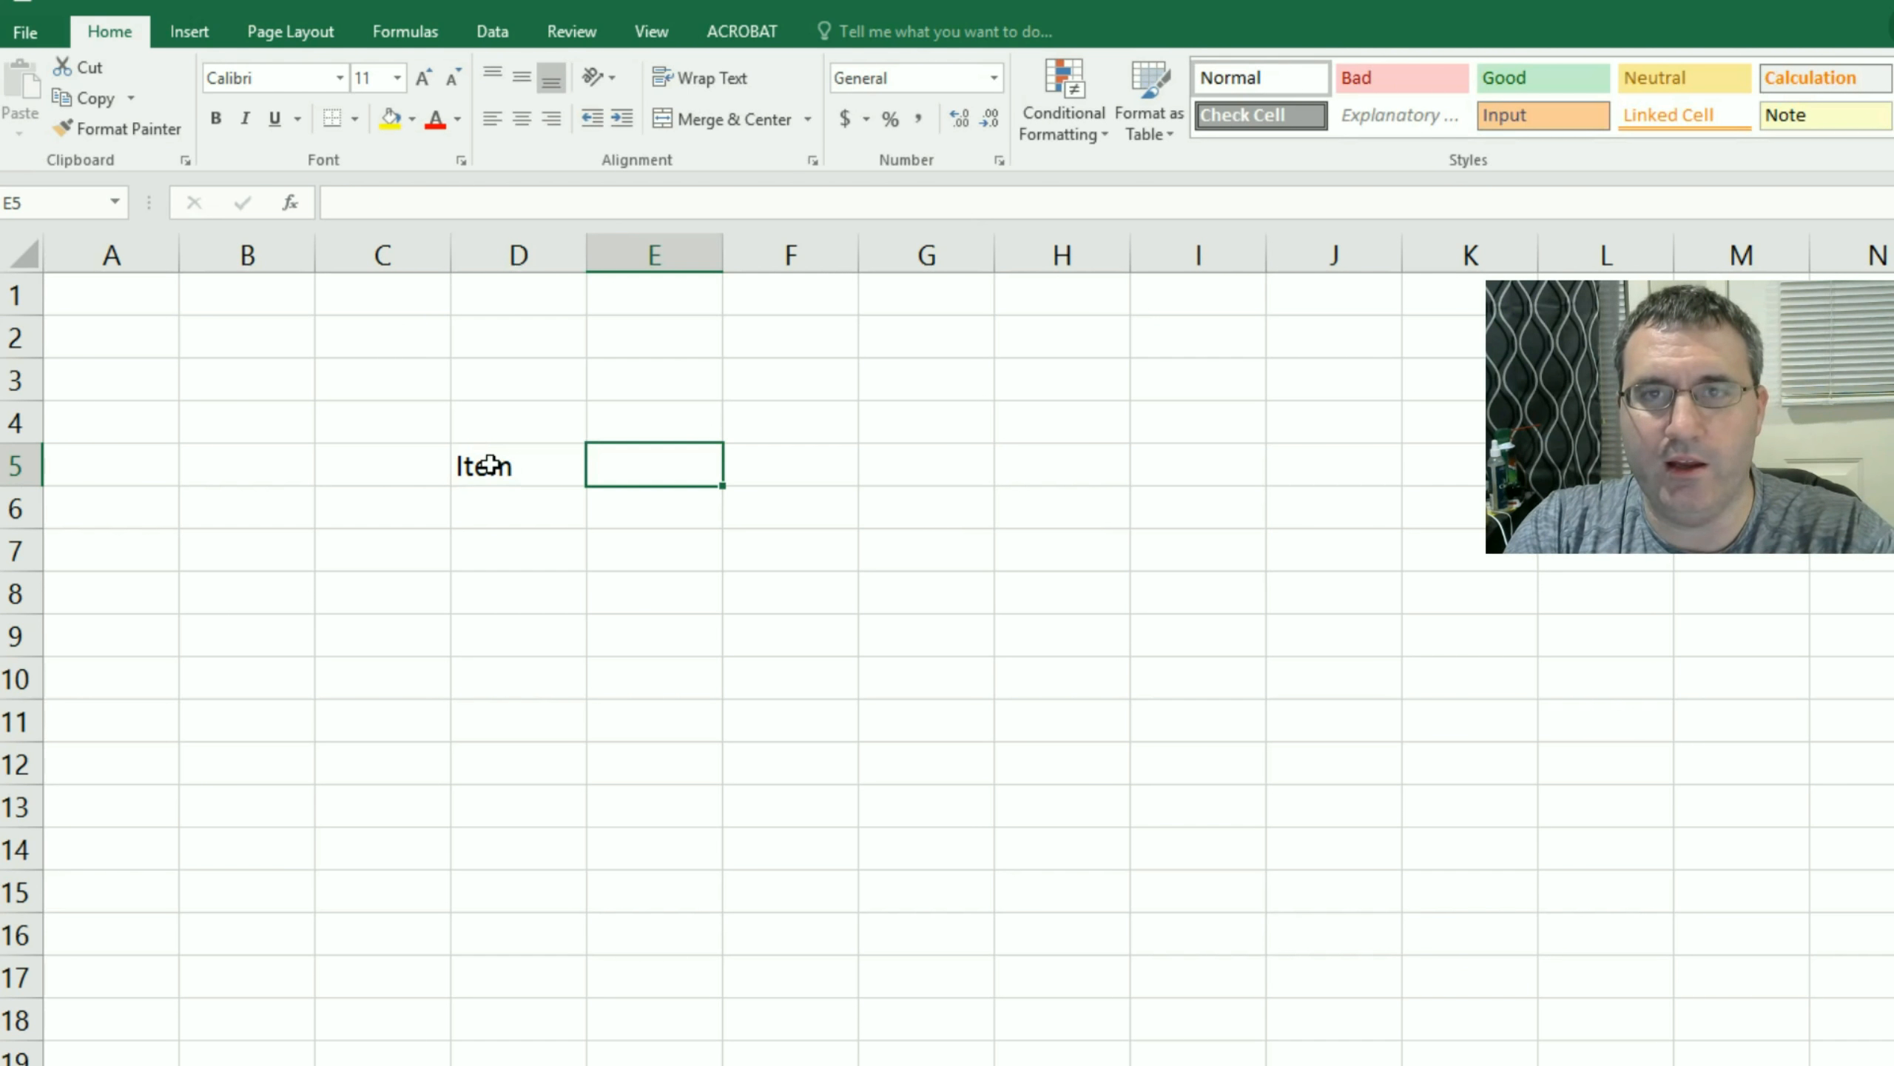
type("A")
key("BackSpace")
type("Qty")
key("Tab")
type("Cost")
key("Tab")
type("Total")
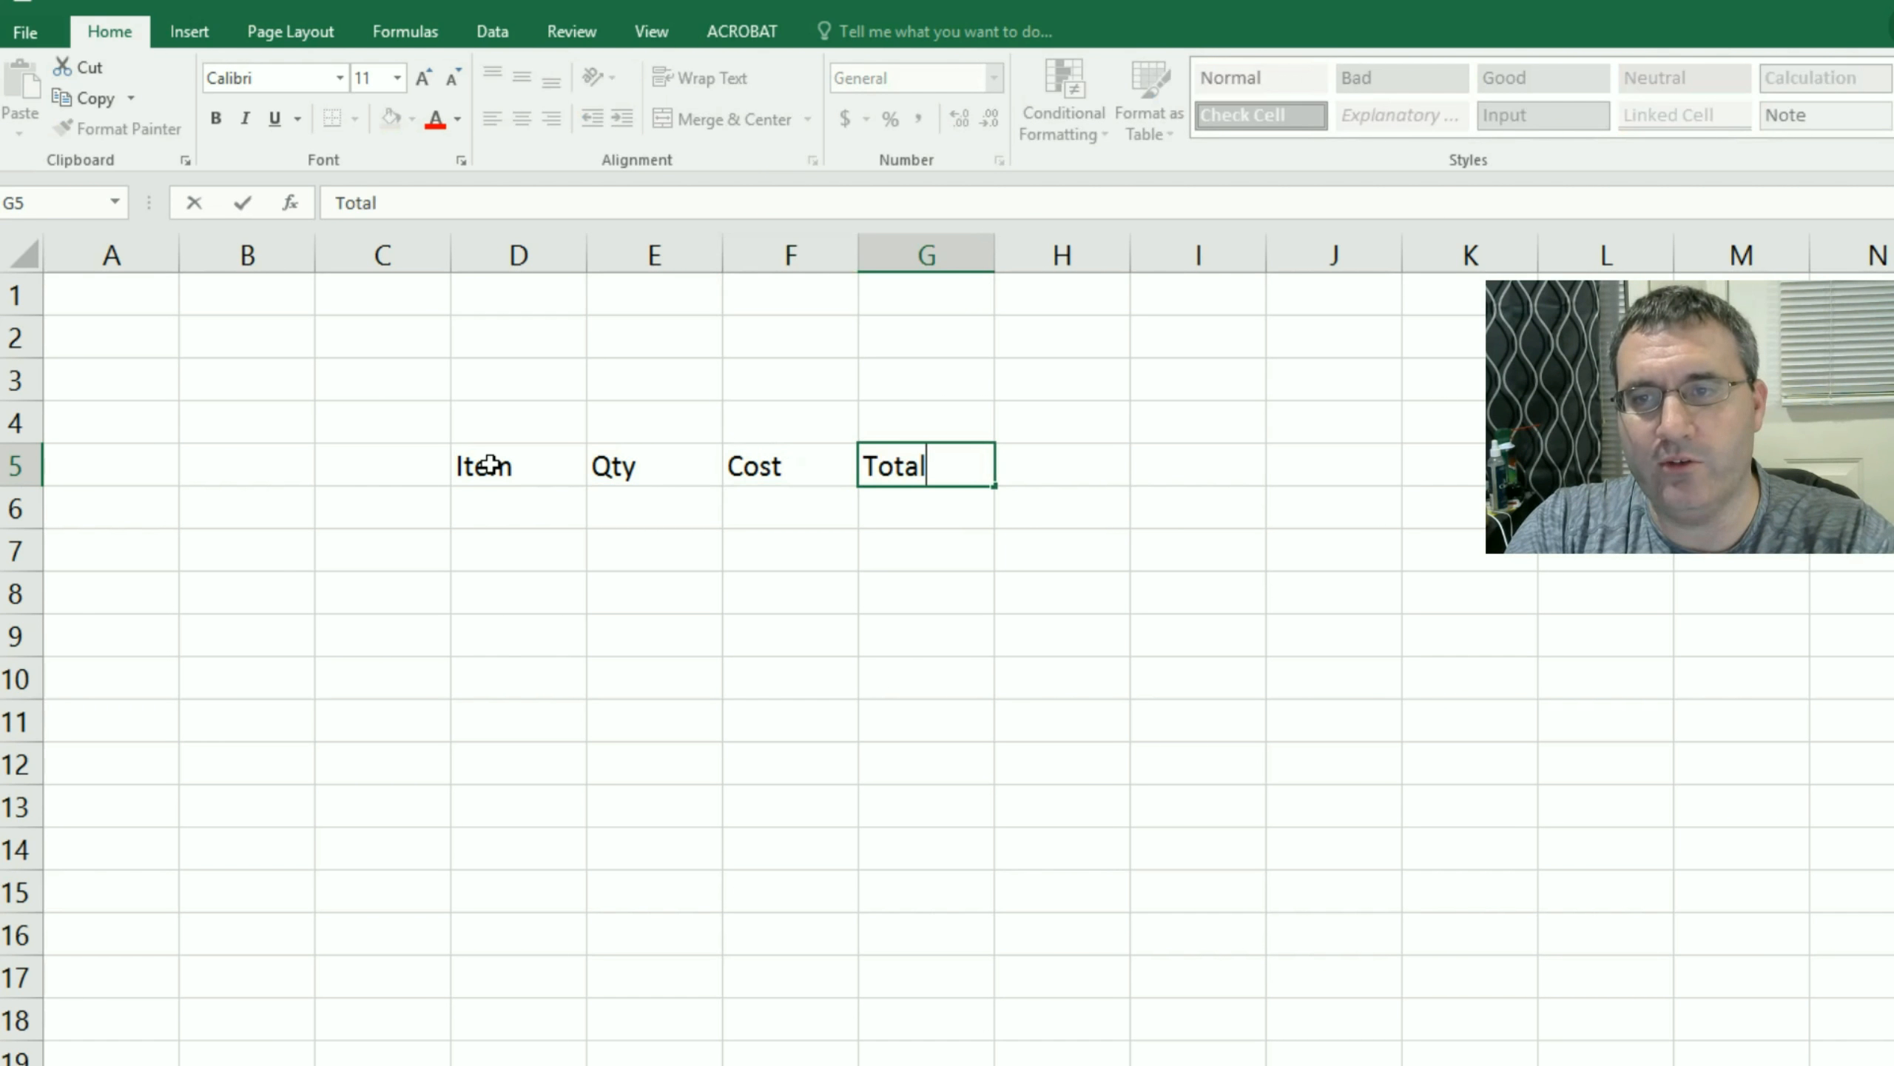
key("Return")
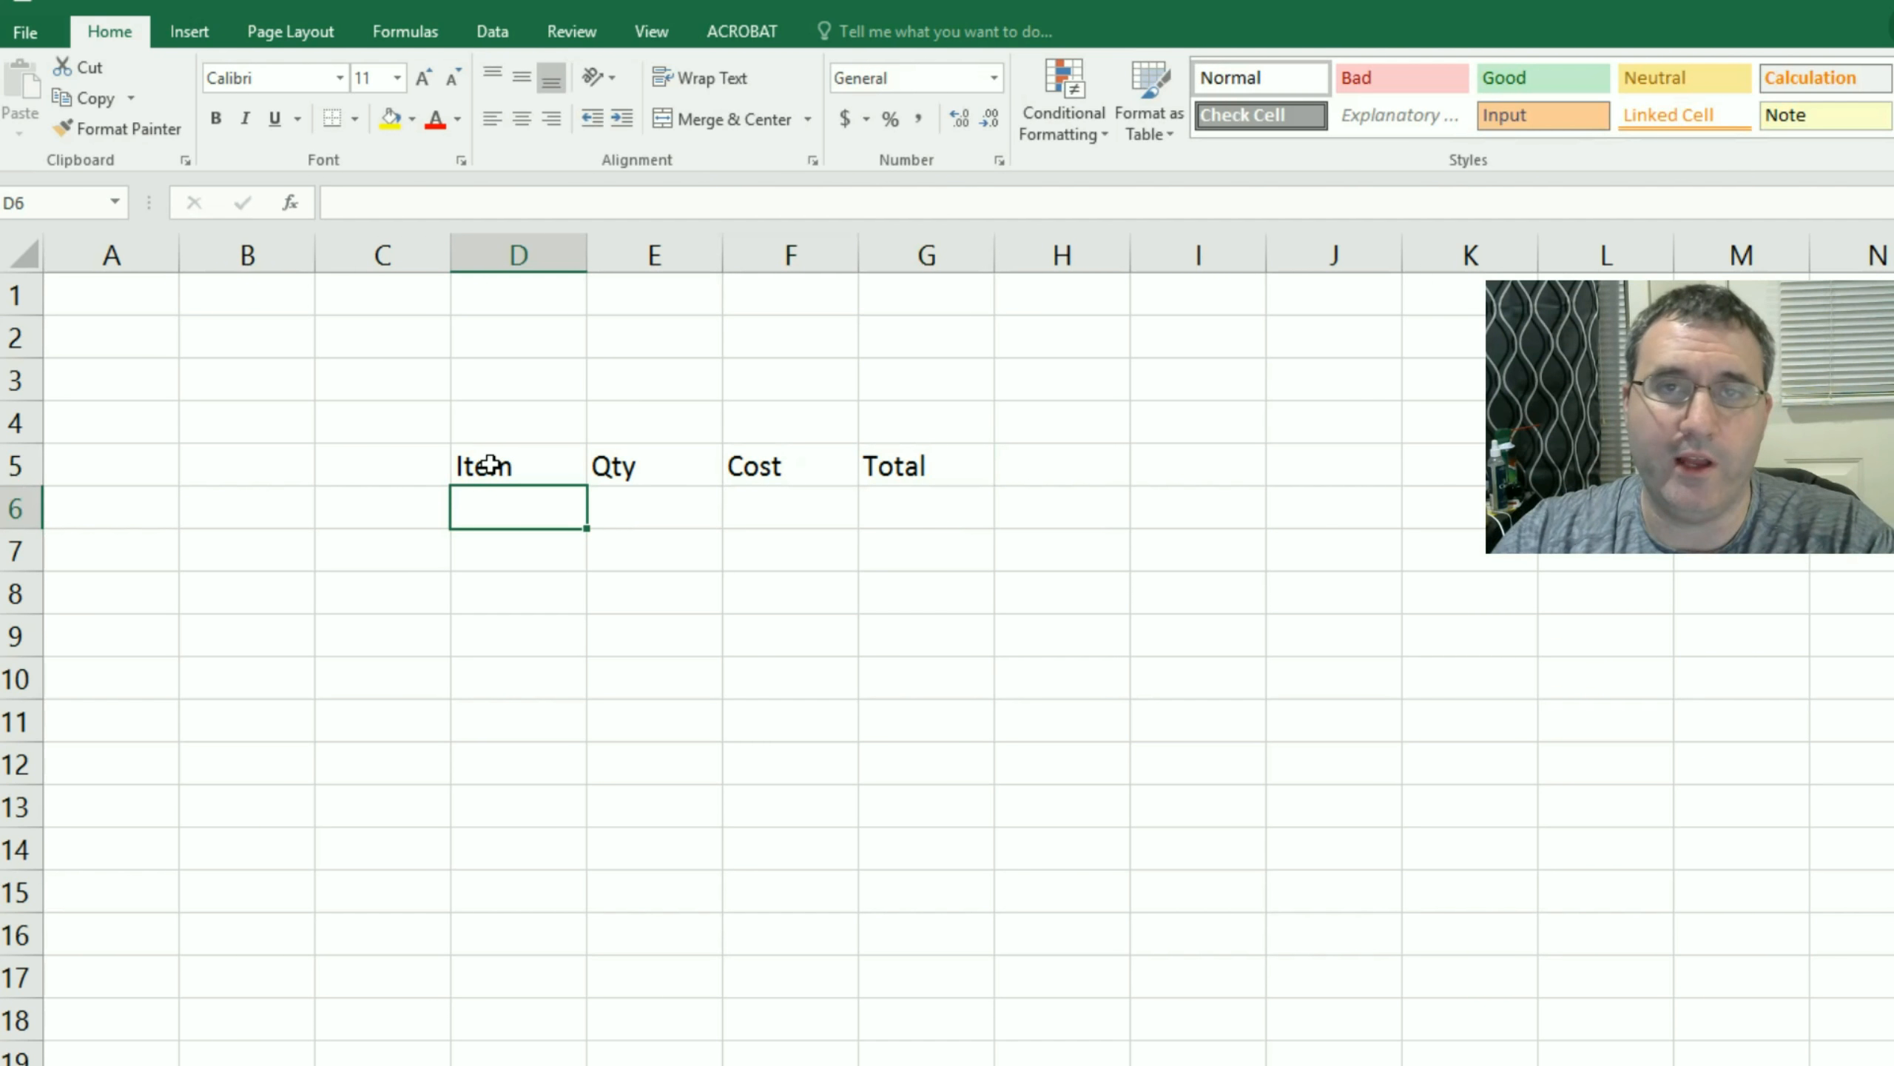
Step: Enter "item 1" in D6 and fill the series down the Item column to D13
type("item 1")
key("Return")
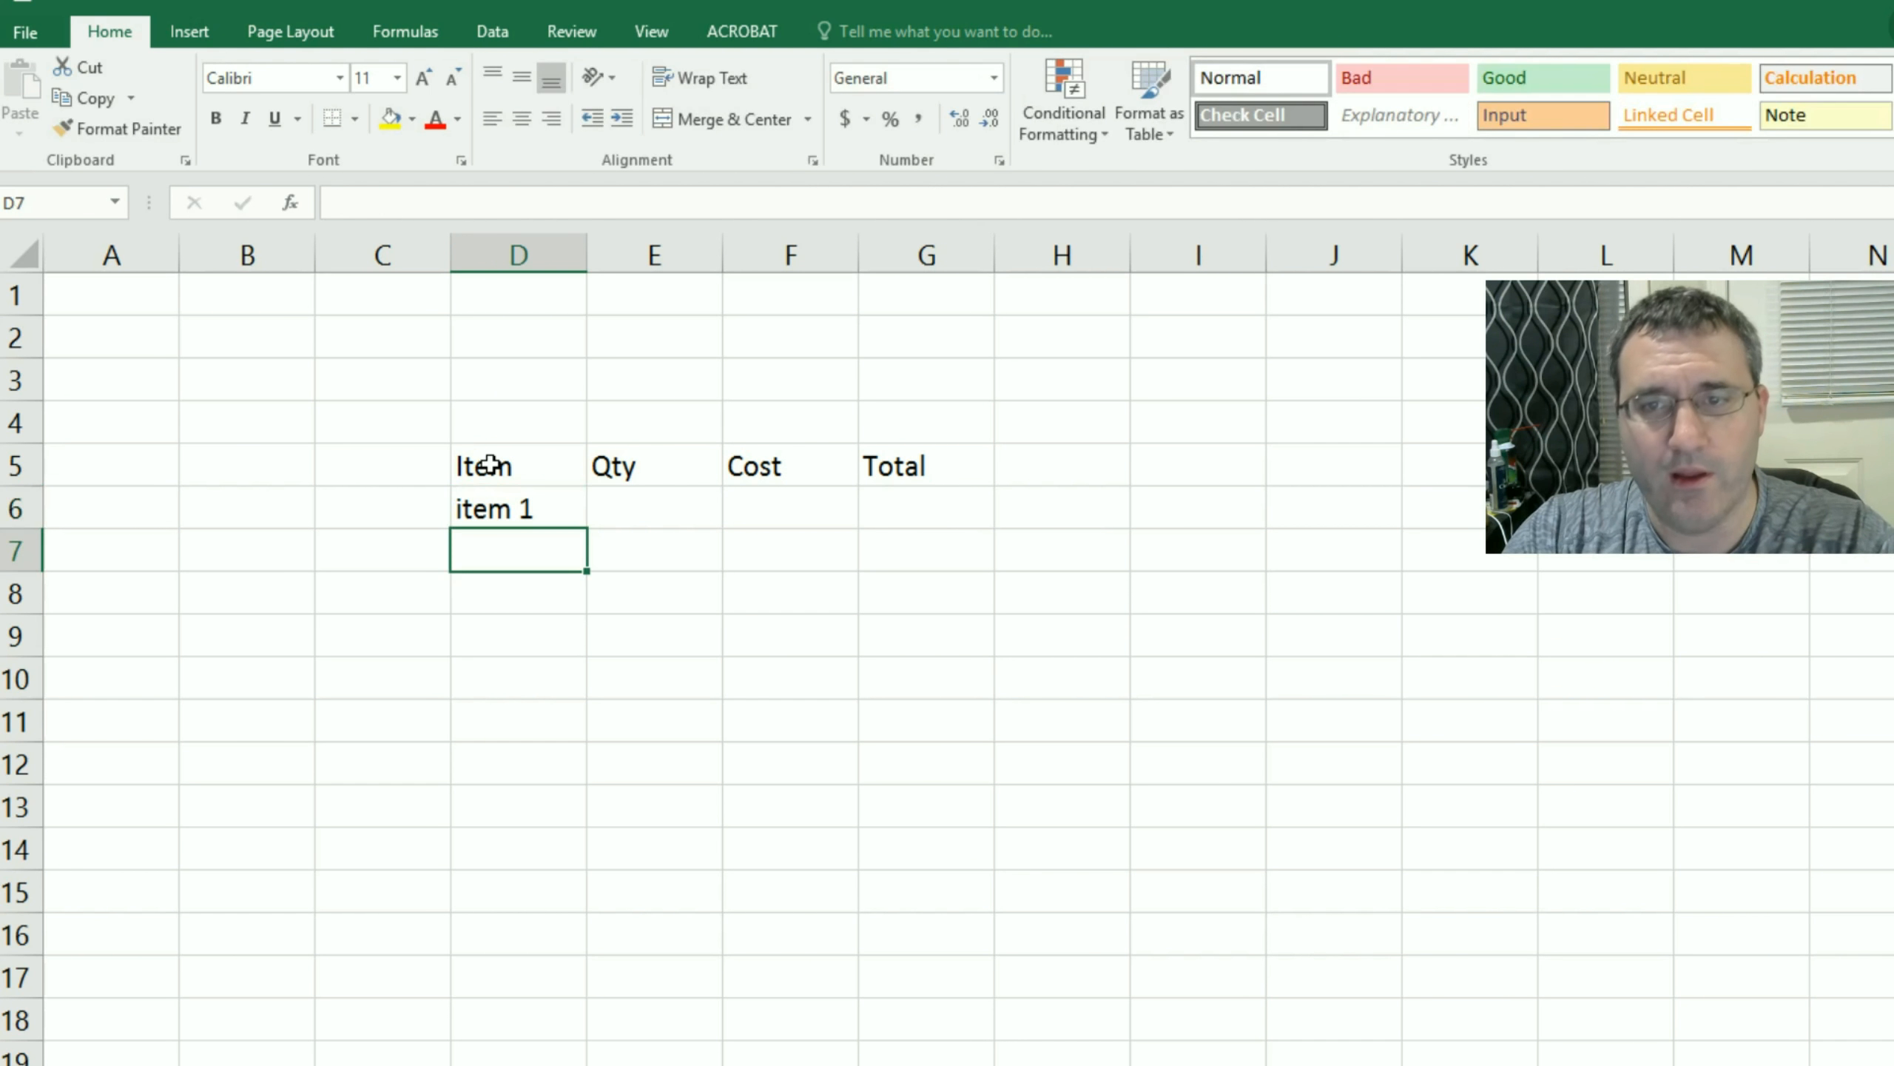
left_click(498, 497)
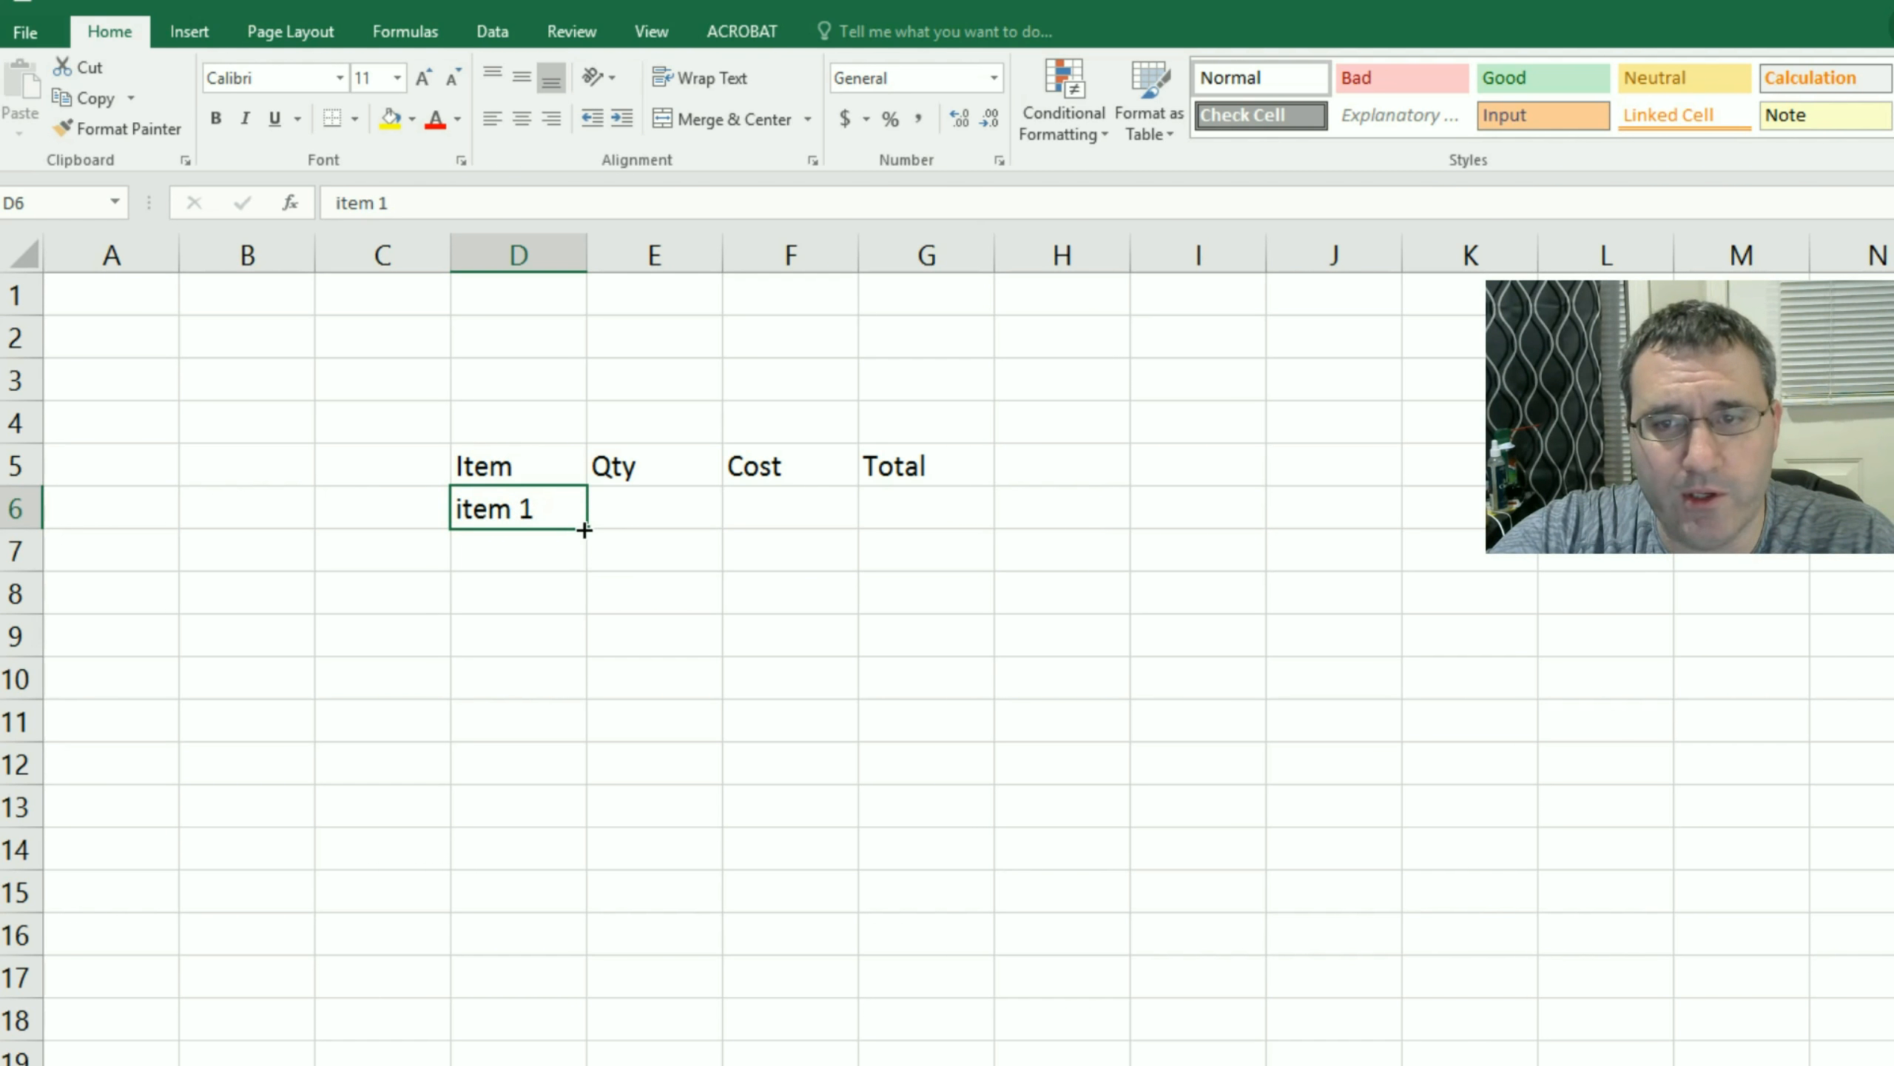
left_click_drag(583, 539, 589, 827)
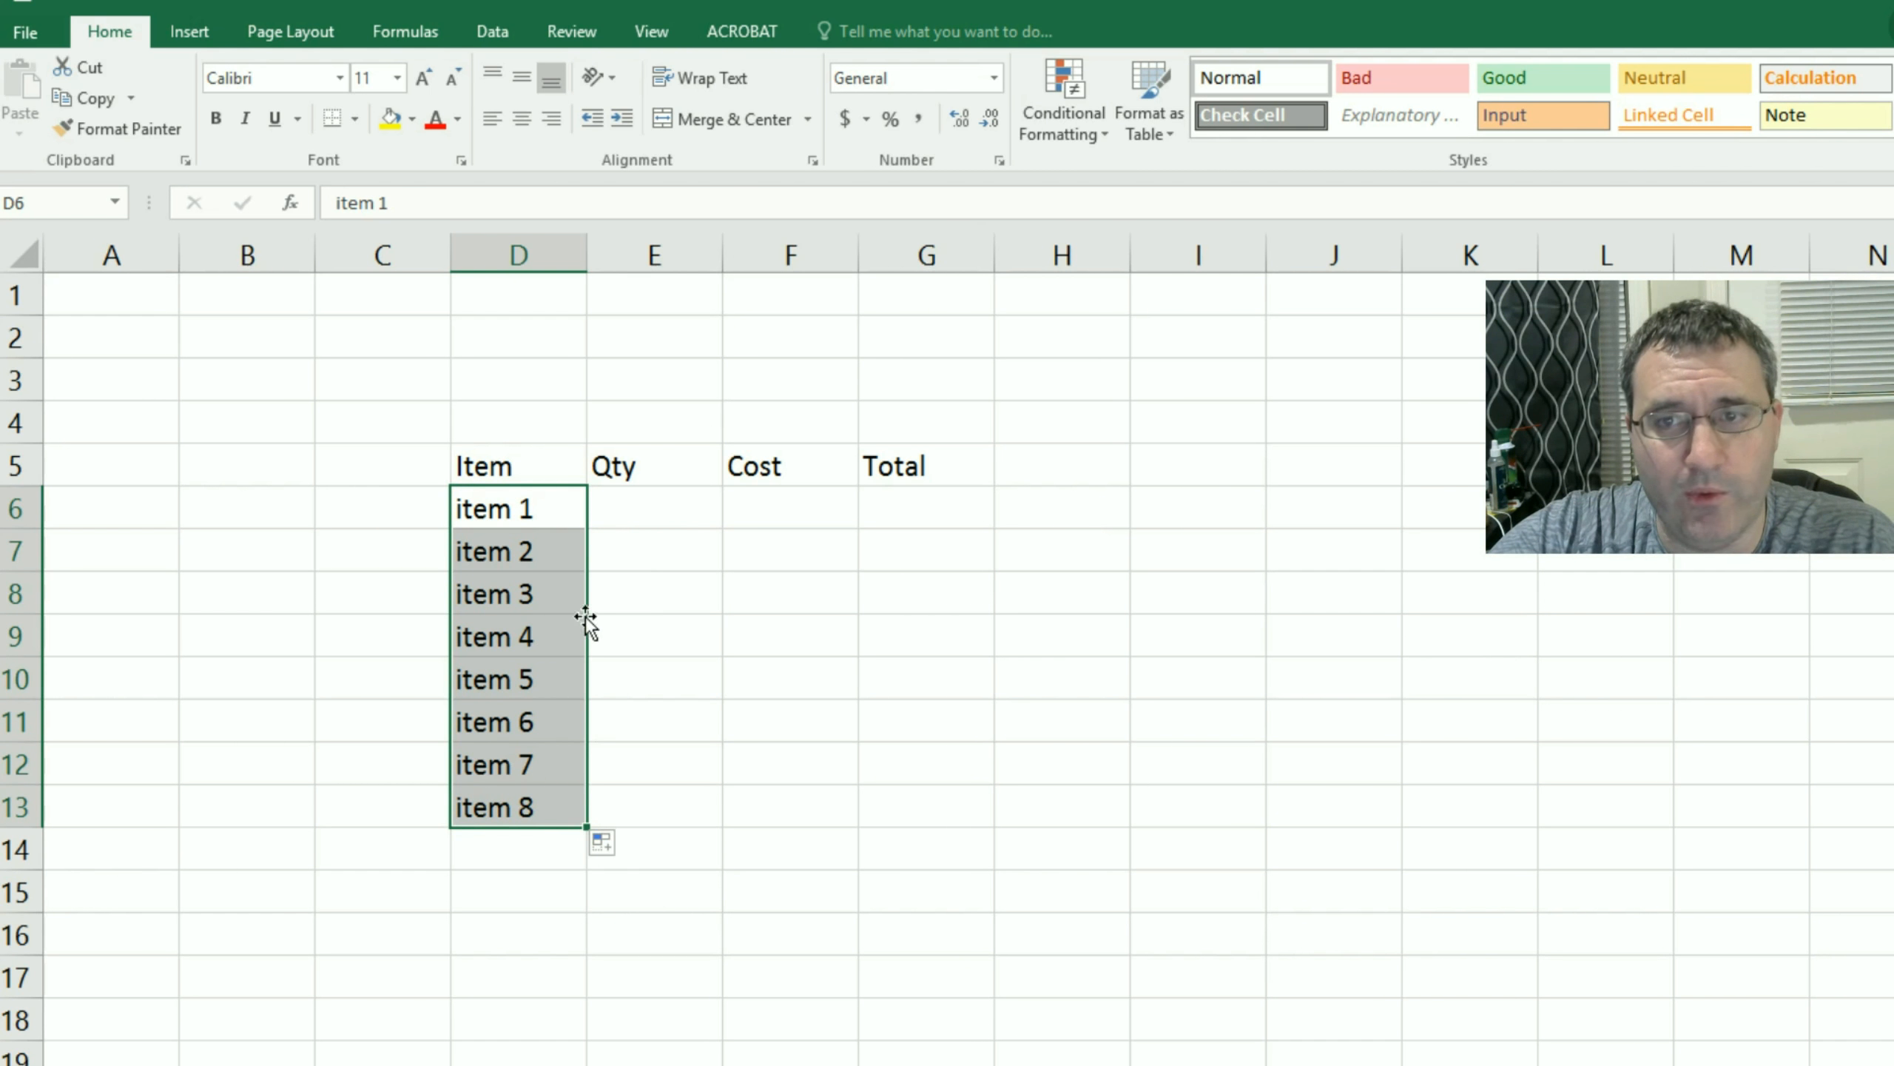
Step: Fill the Qty column from E6 to E13 with 4, 5, 8, 66, 2, 8, 6 and 88
left_click(653, 517)
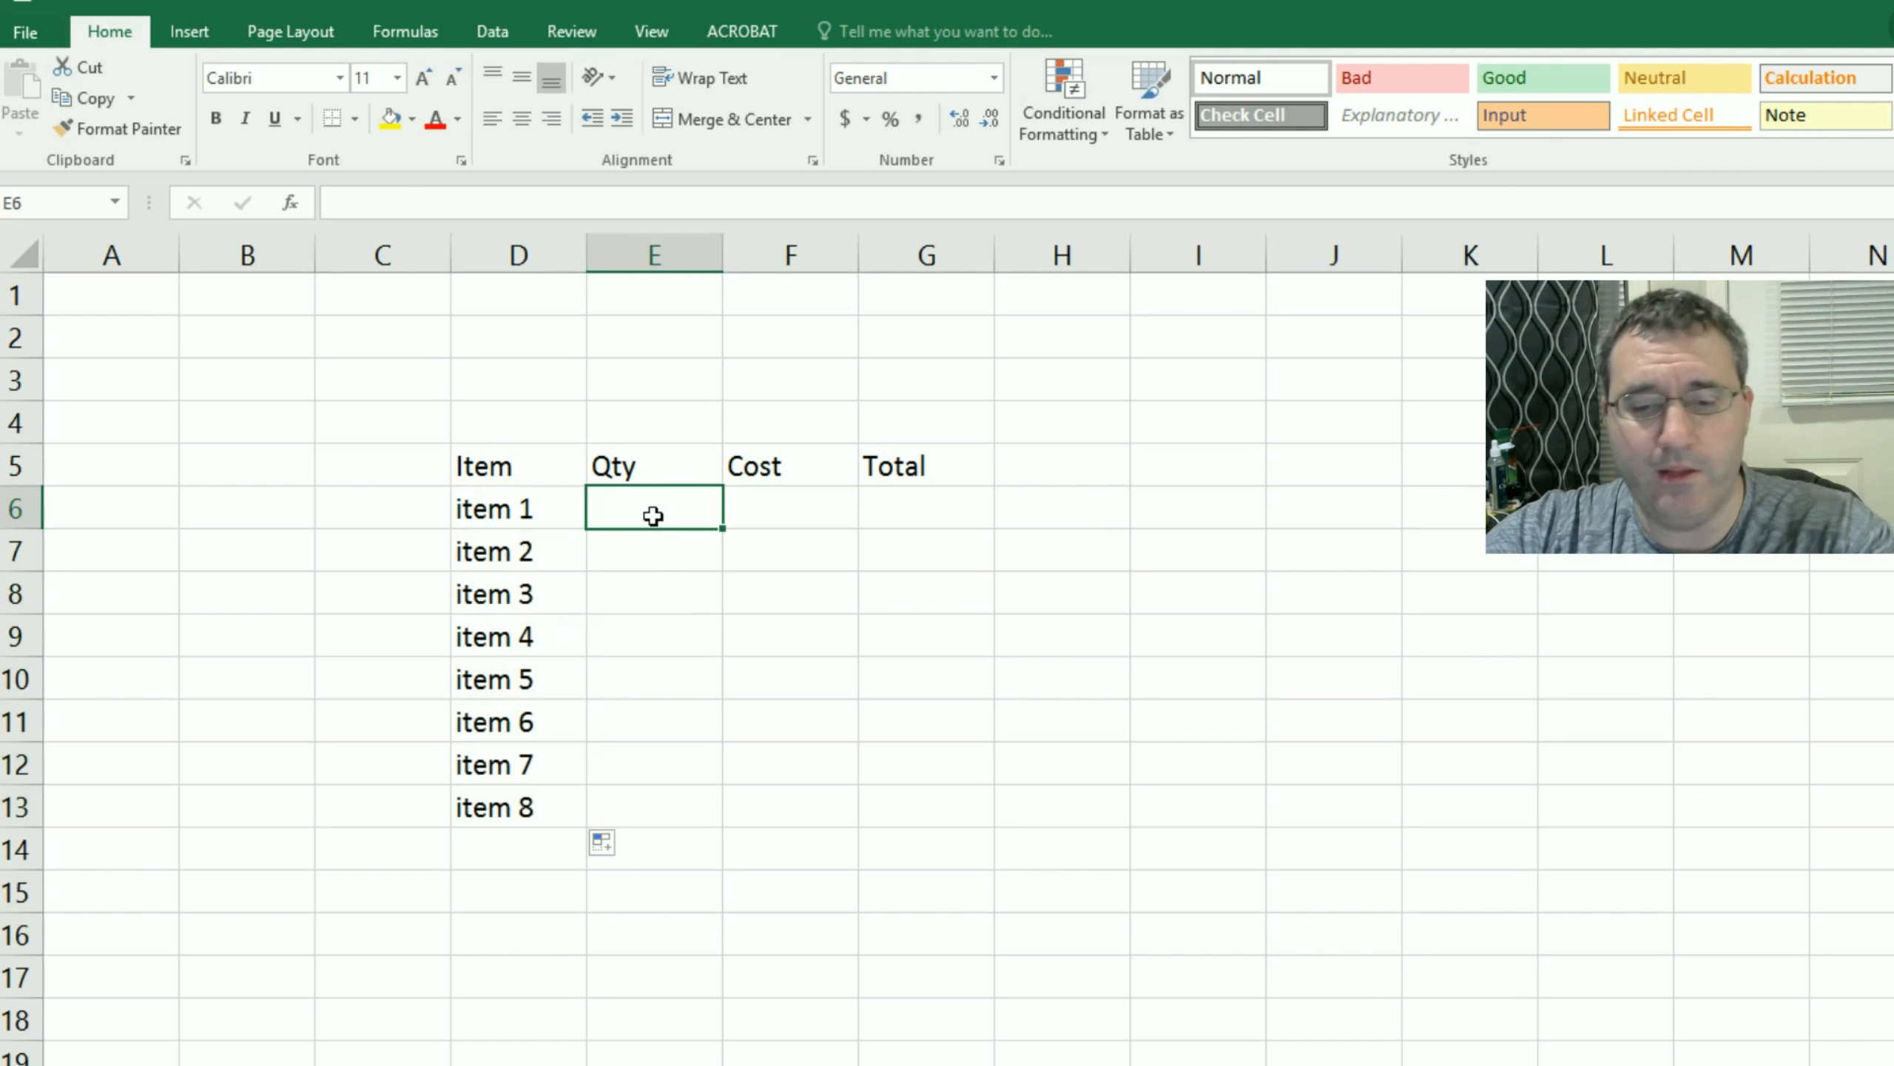
type("4")
key("Return")
type("5")
key("Return")
type("8")
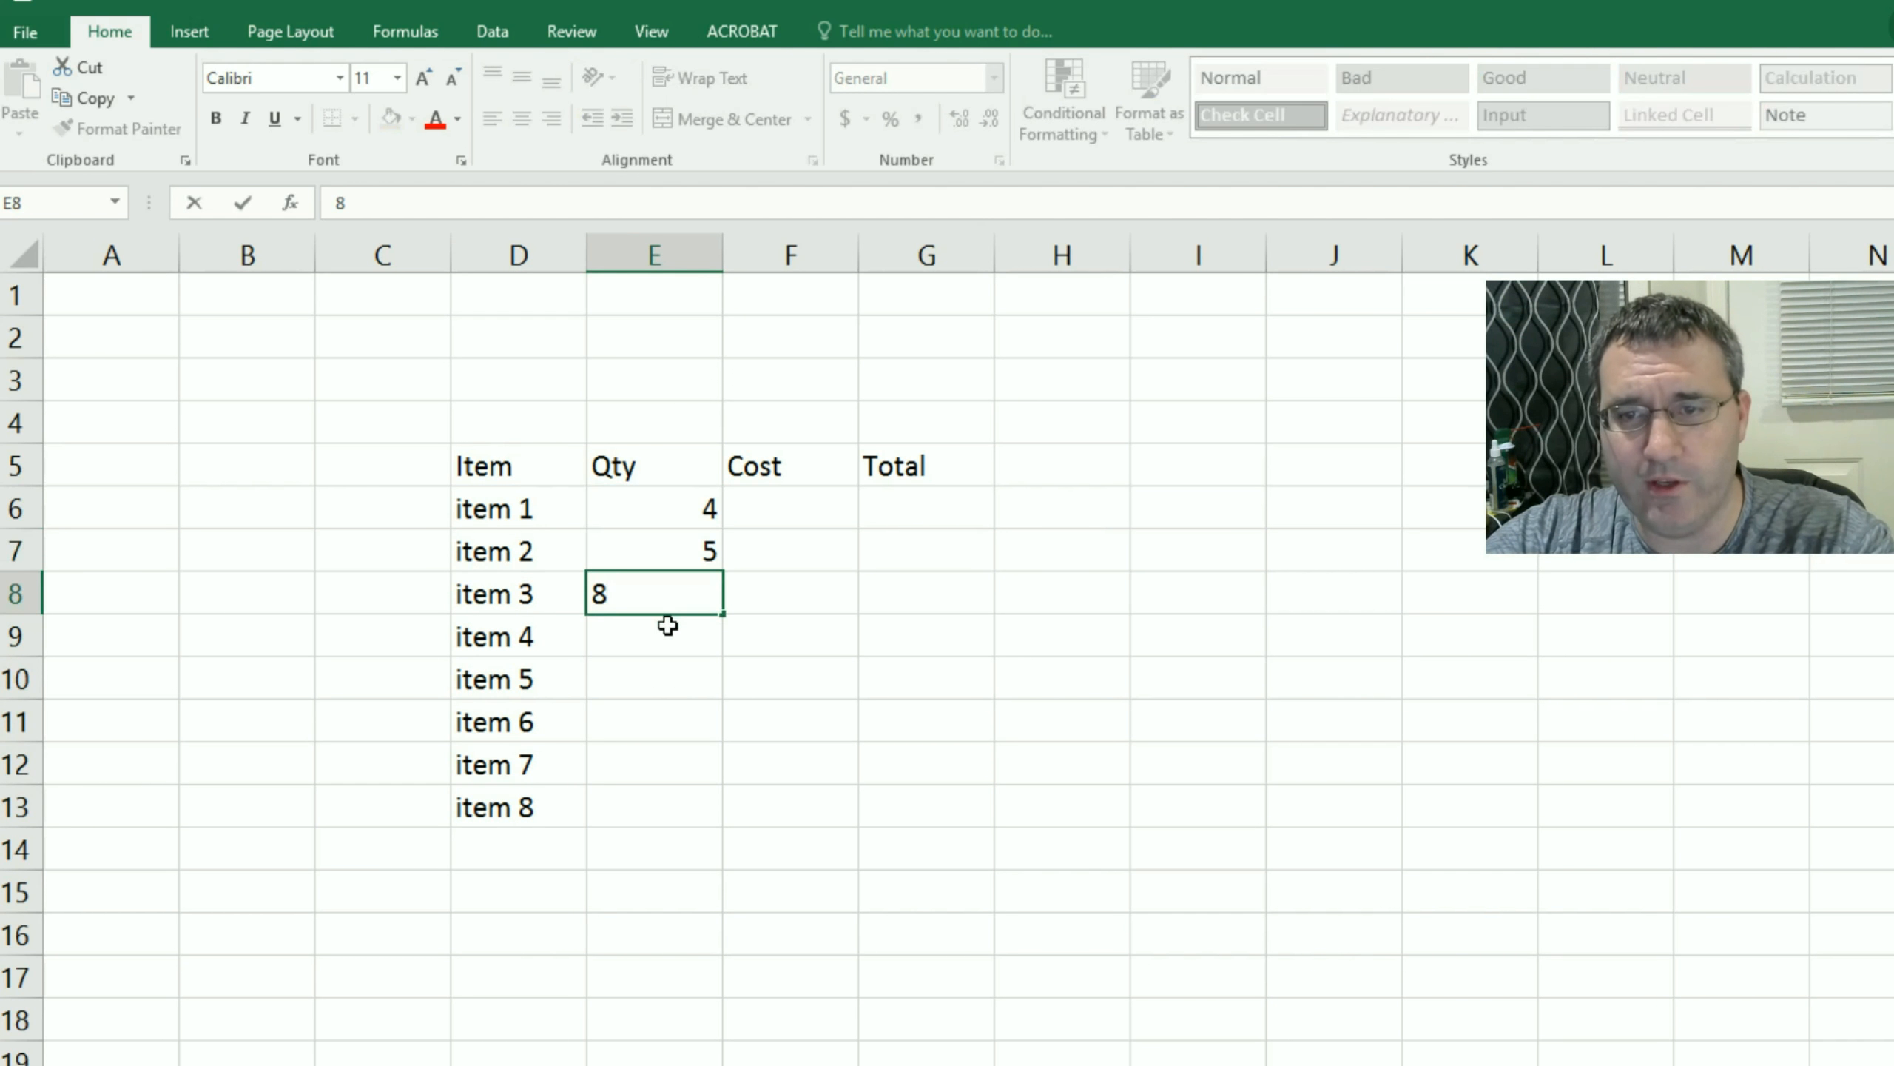
key("Return")
type("66")
key("Return")
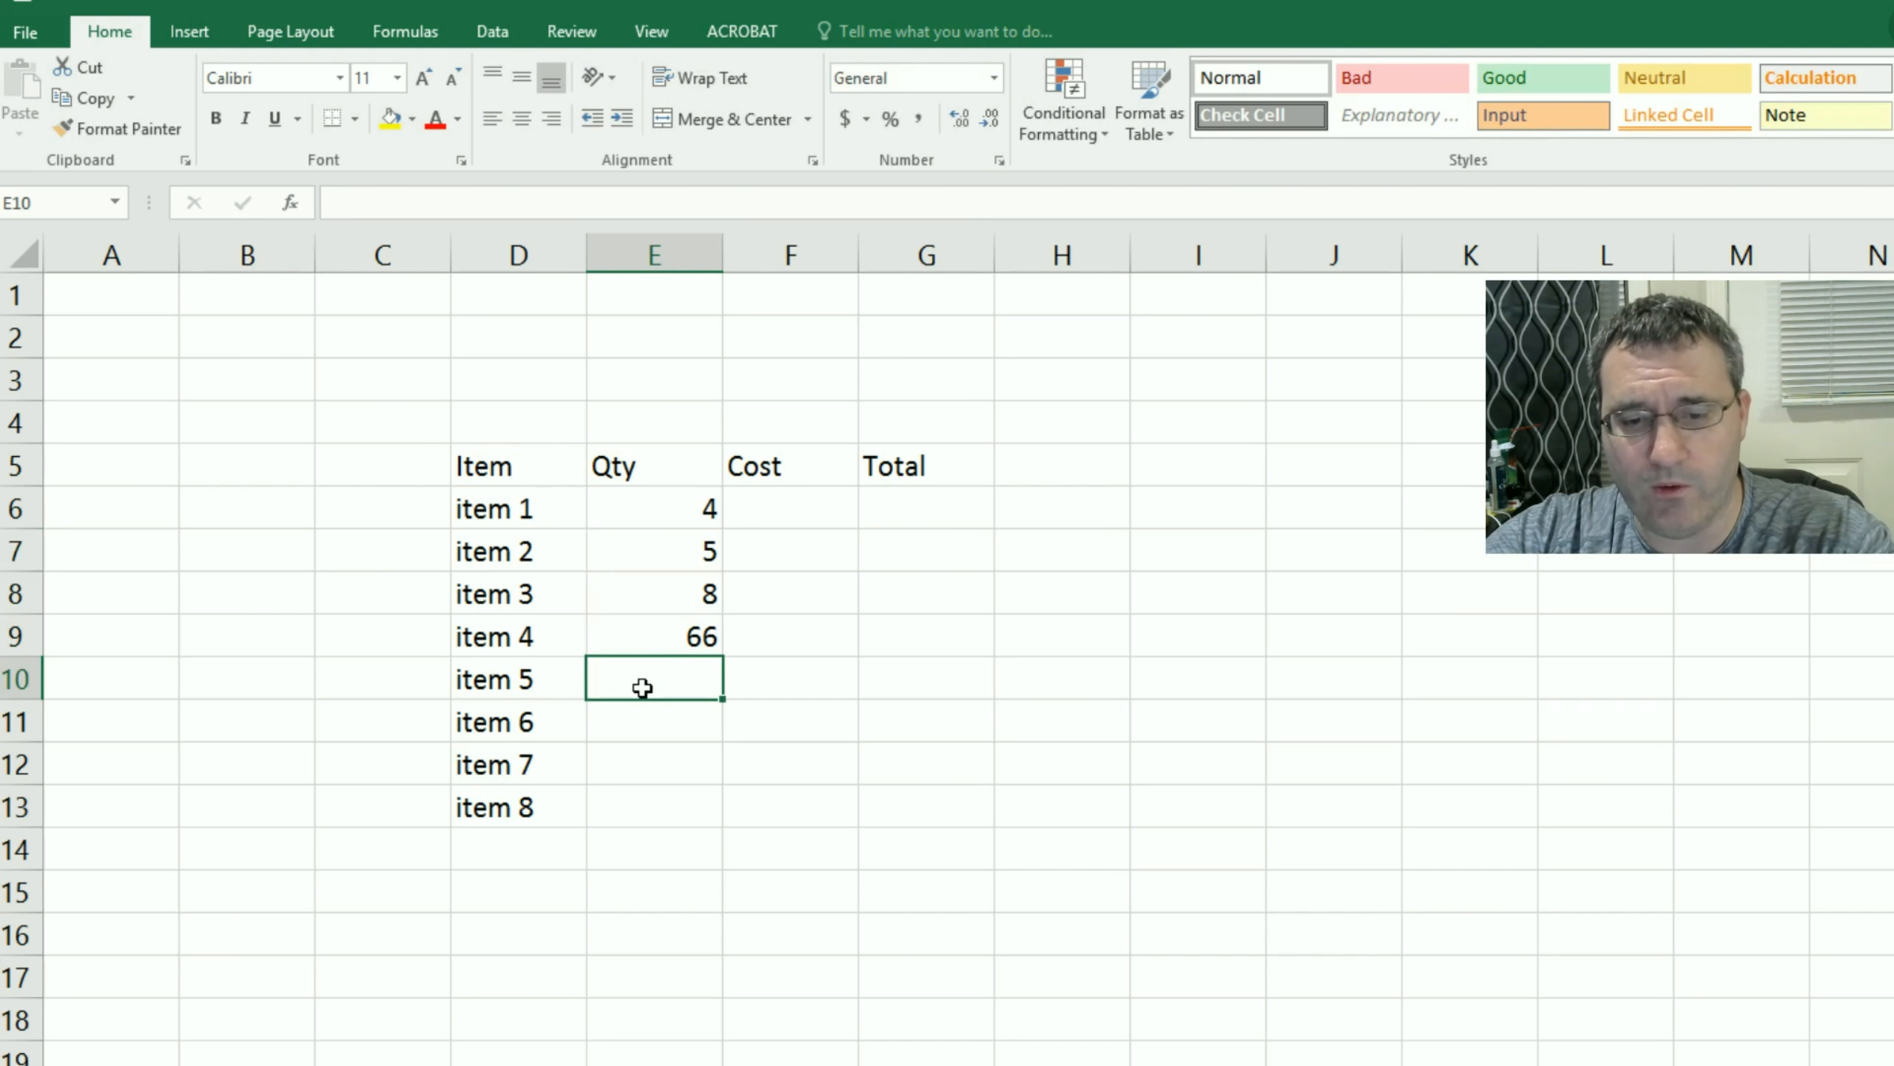
type("2")
key("Return")
type("8")
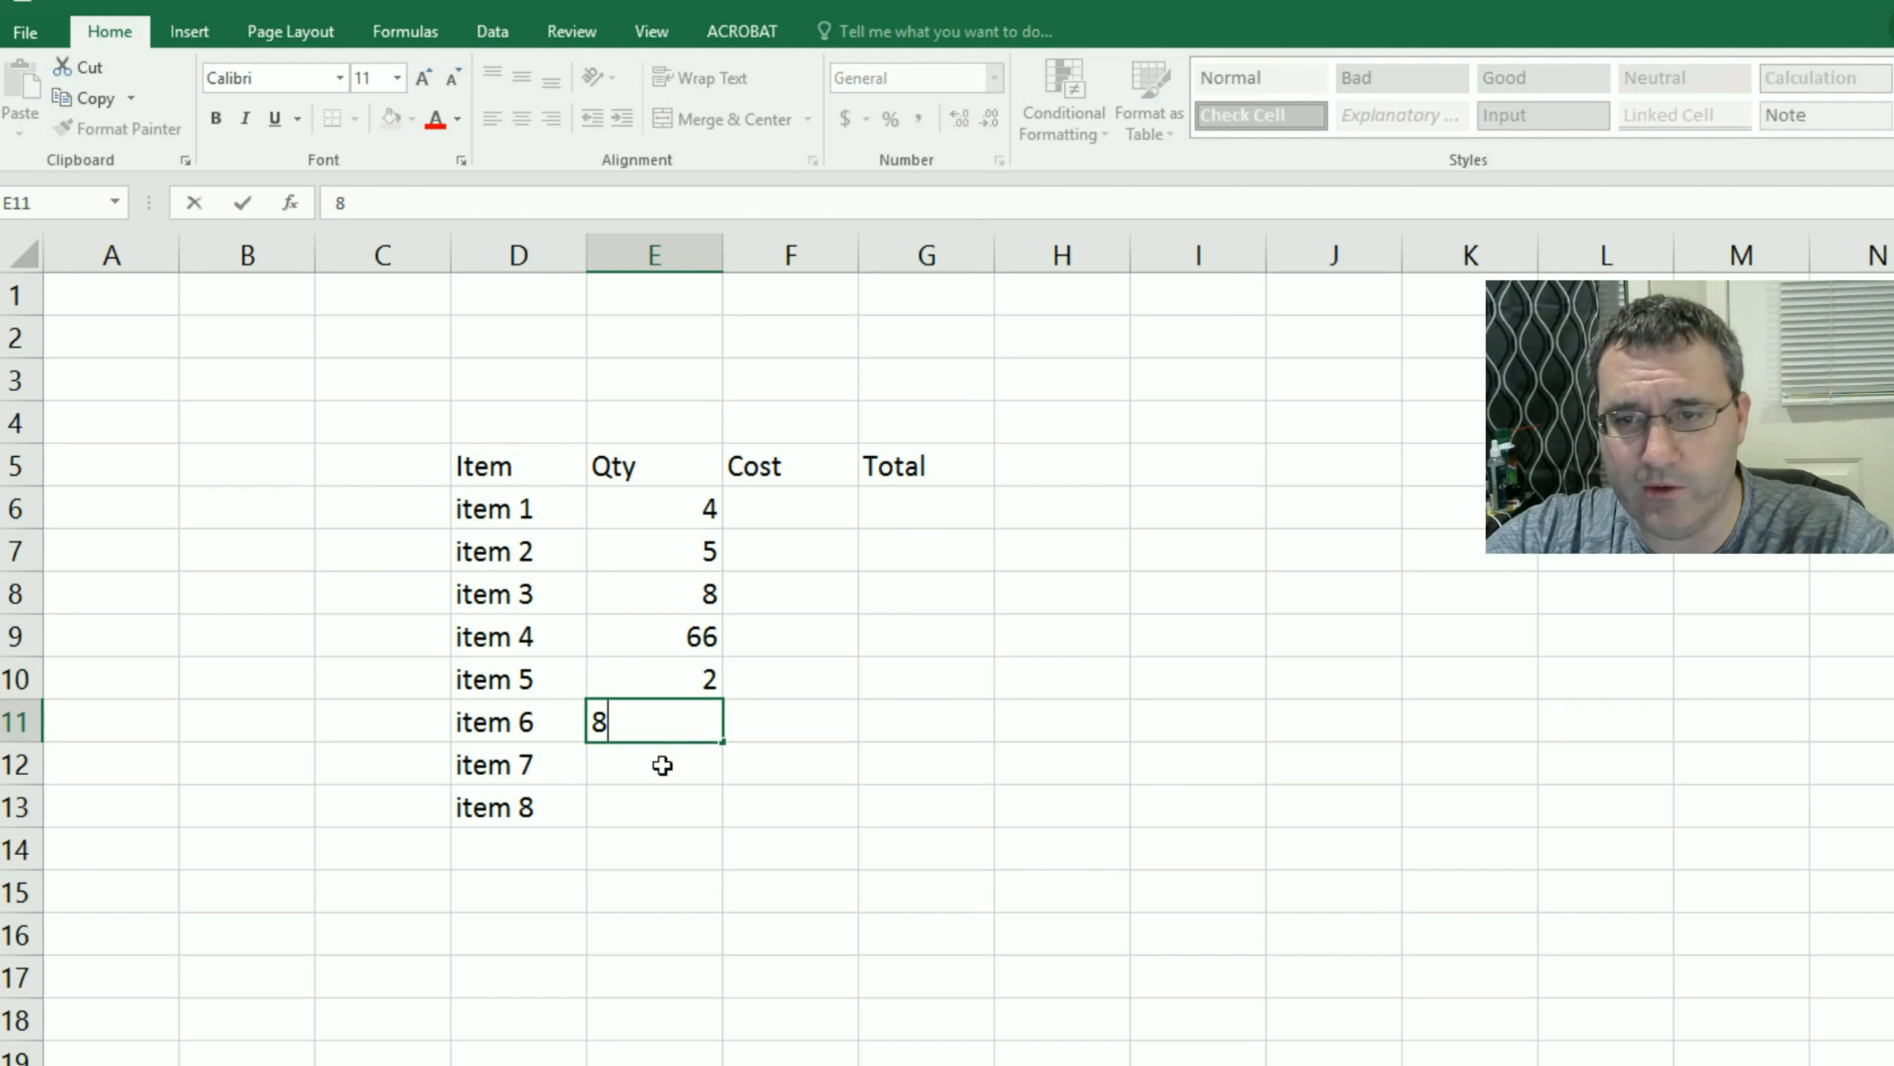
key("Return")
type("6")
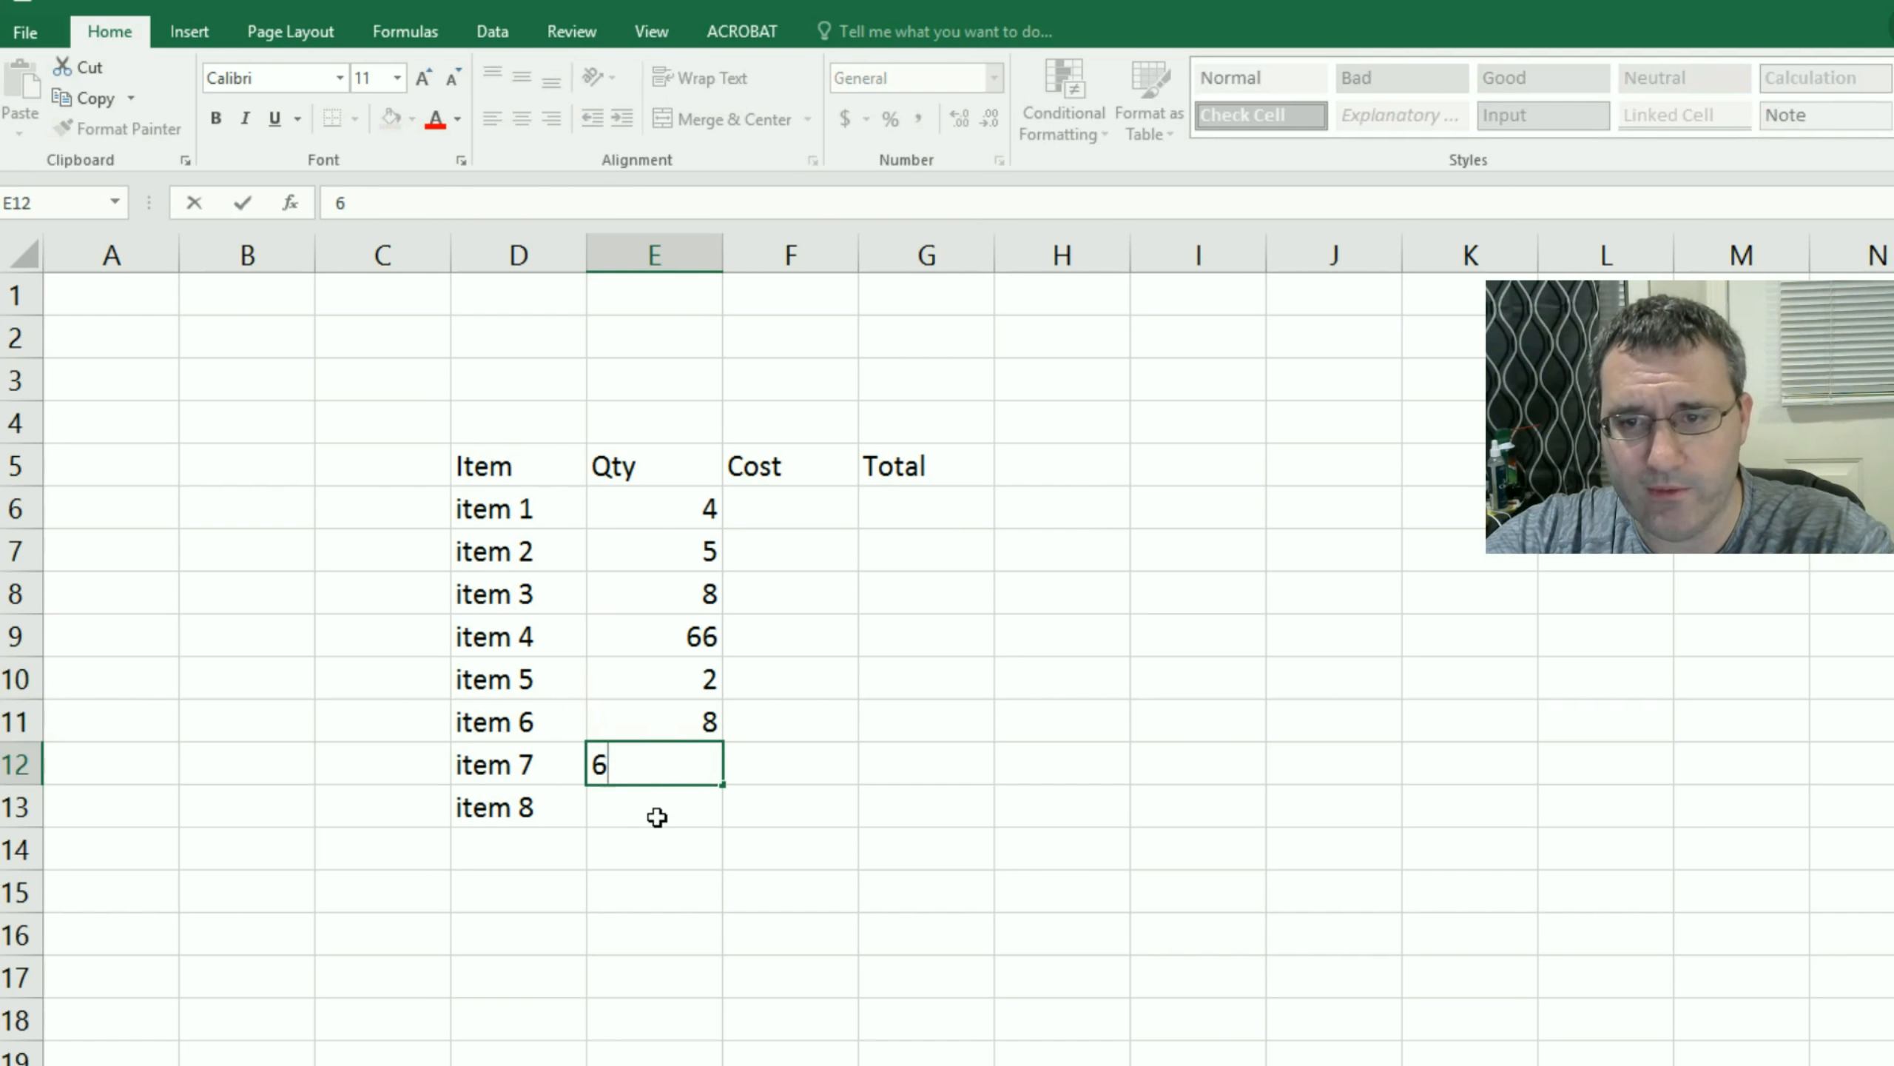
key("Return")
type("88")
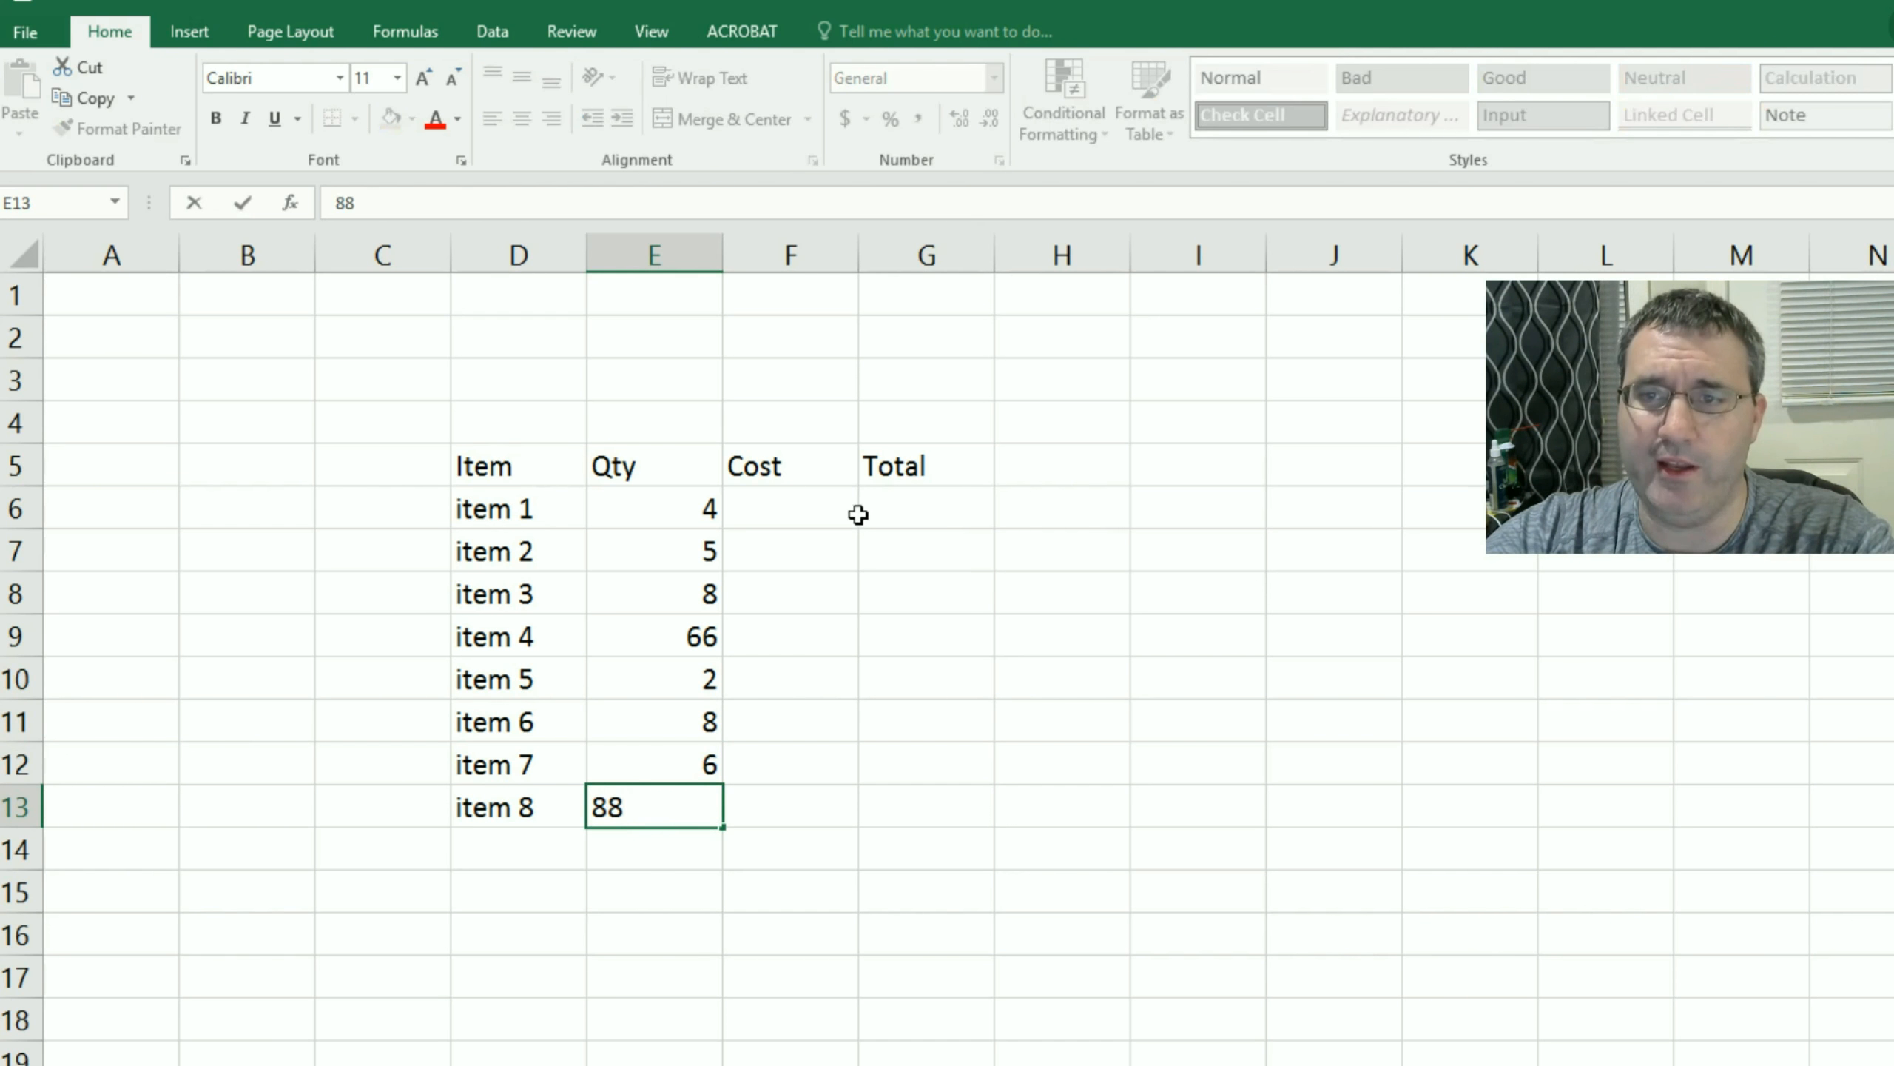
Step: Format the empty Cost cells F6:F13 with the Currency number format
left_click(828, 515)
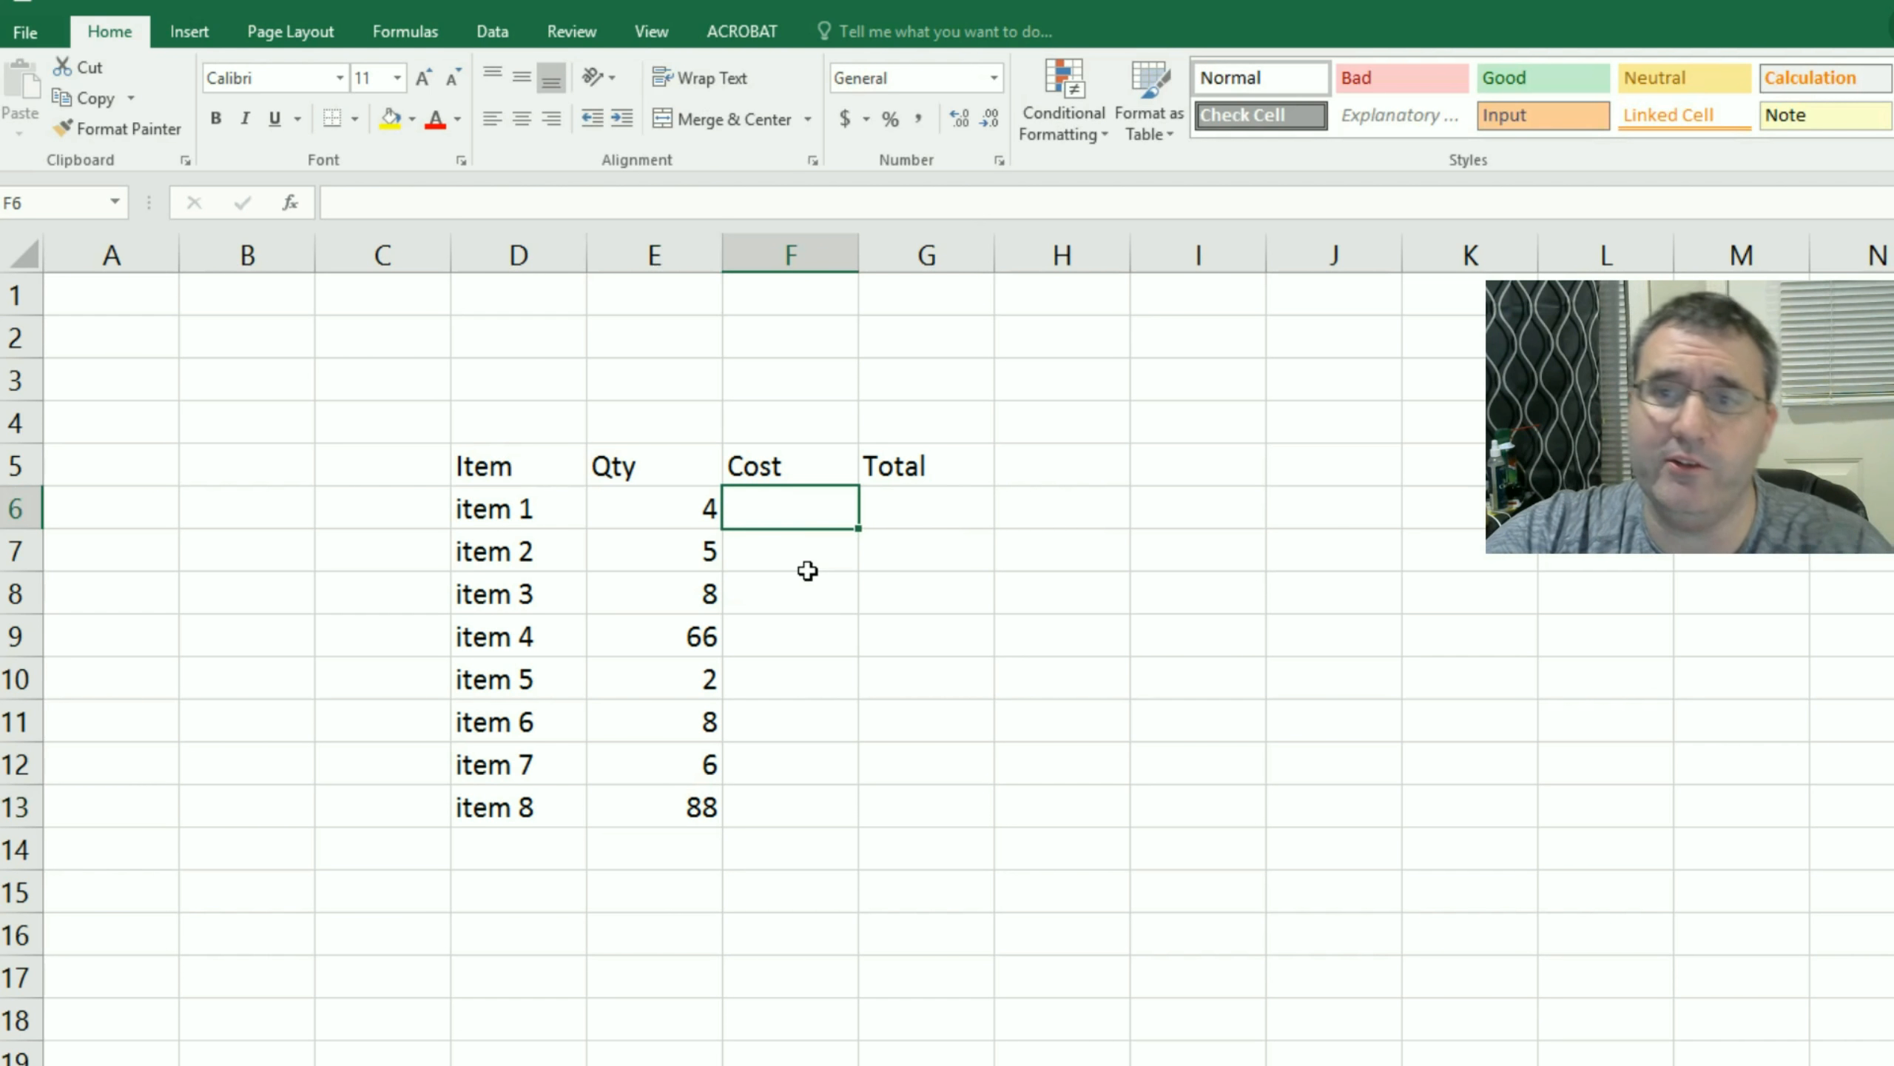
left_click_drag(818, 522, 803, 804)
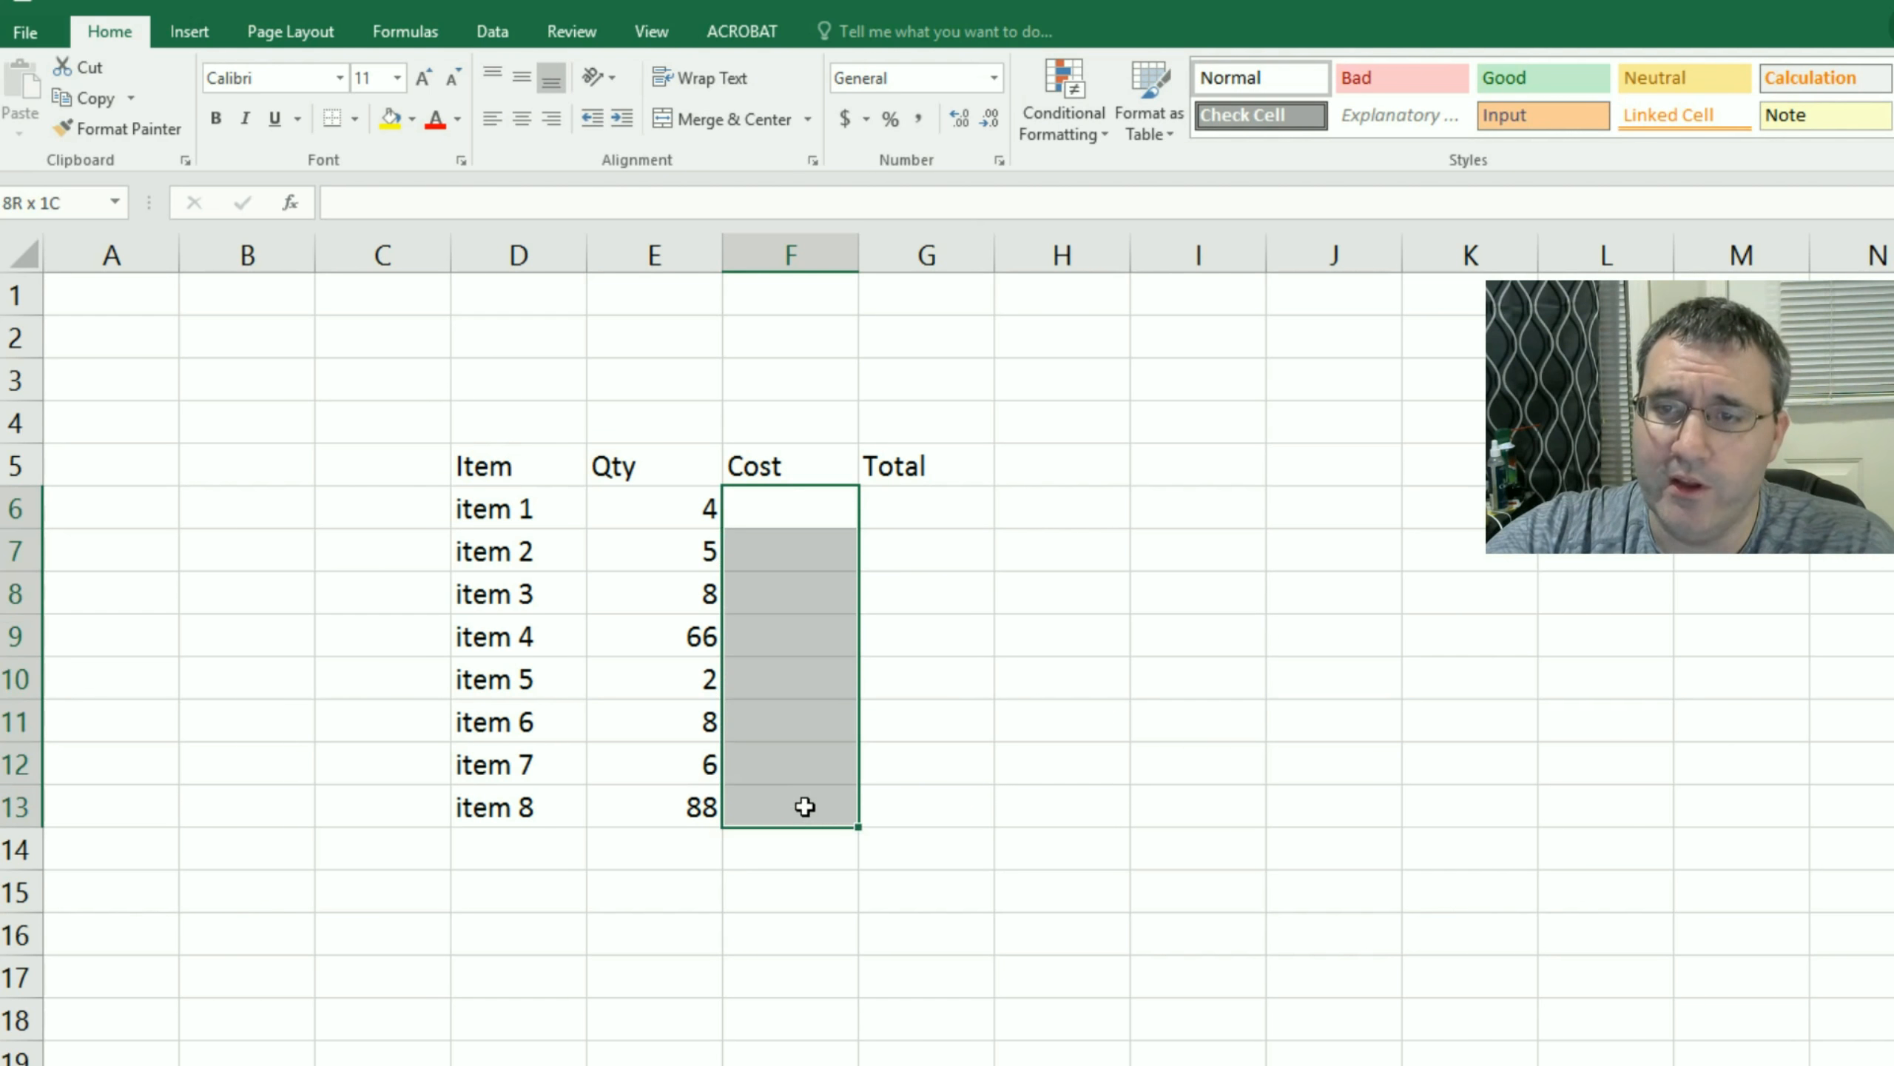
left_click(993, 77)
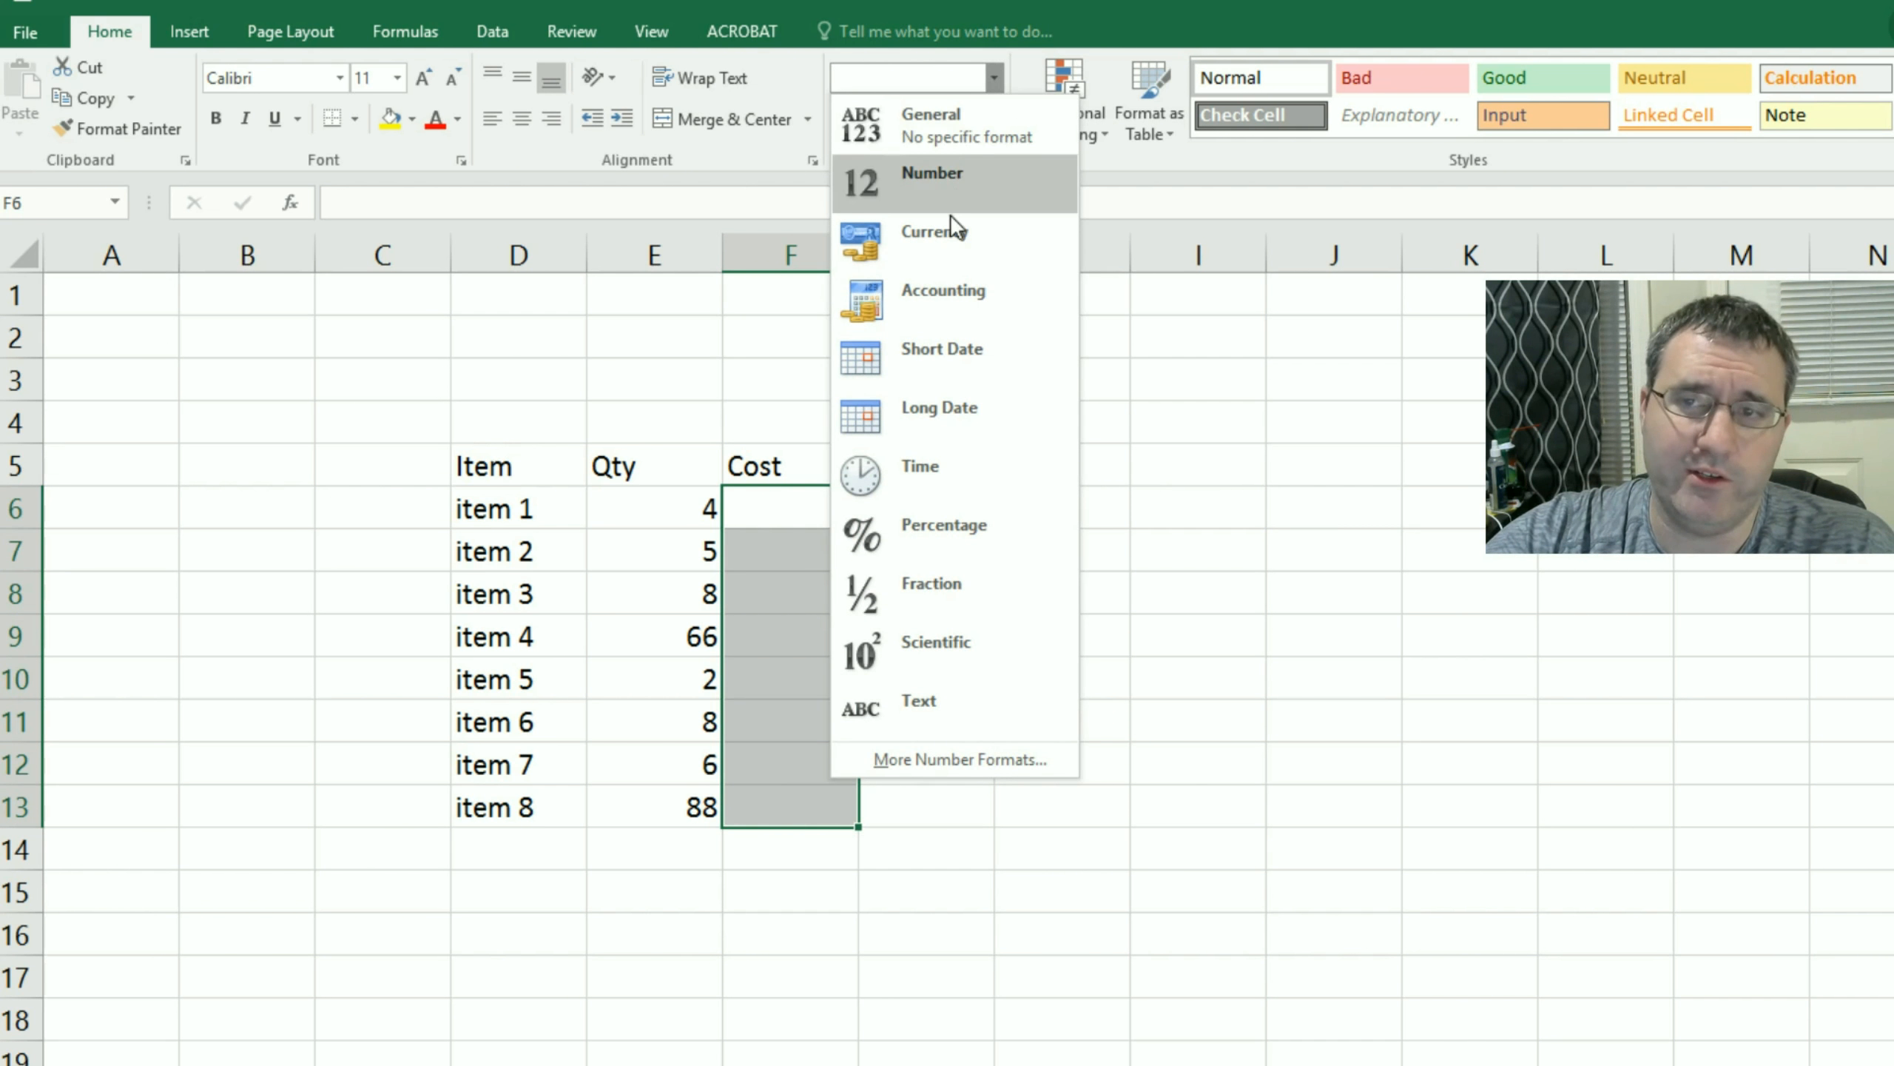
left_click(965, 231)
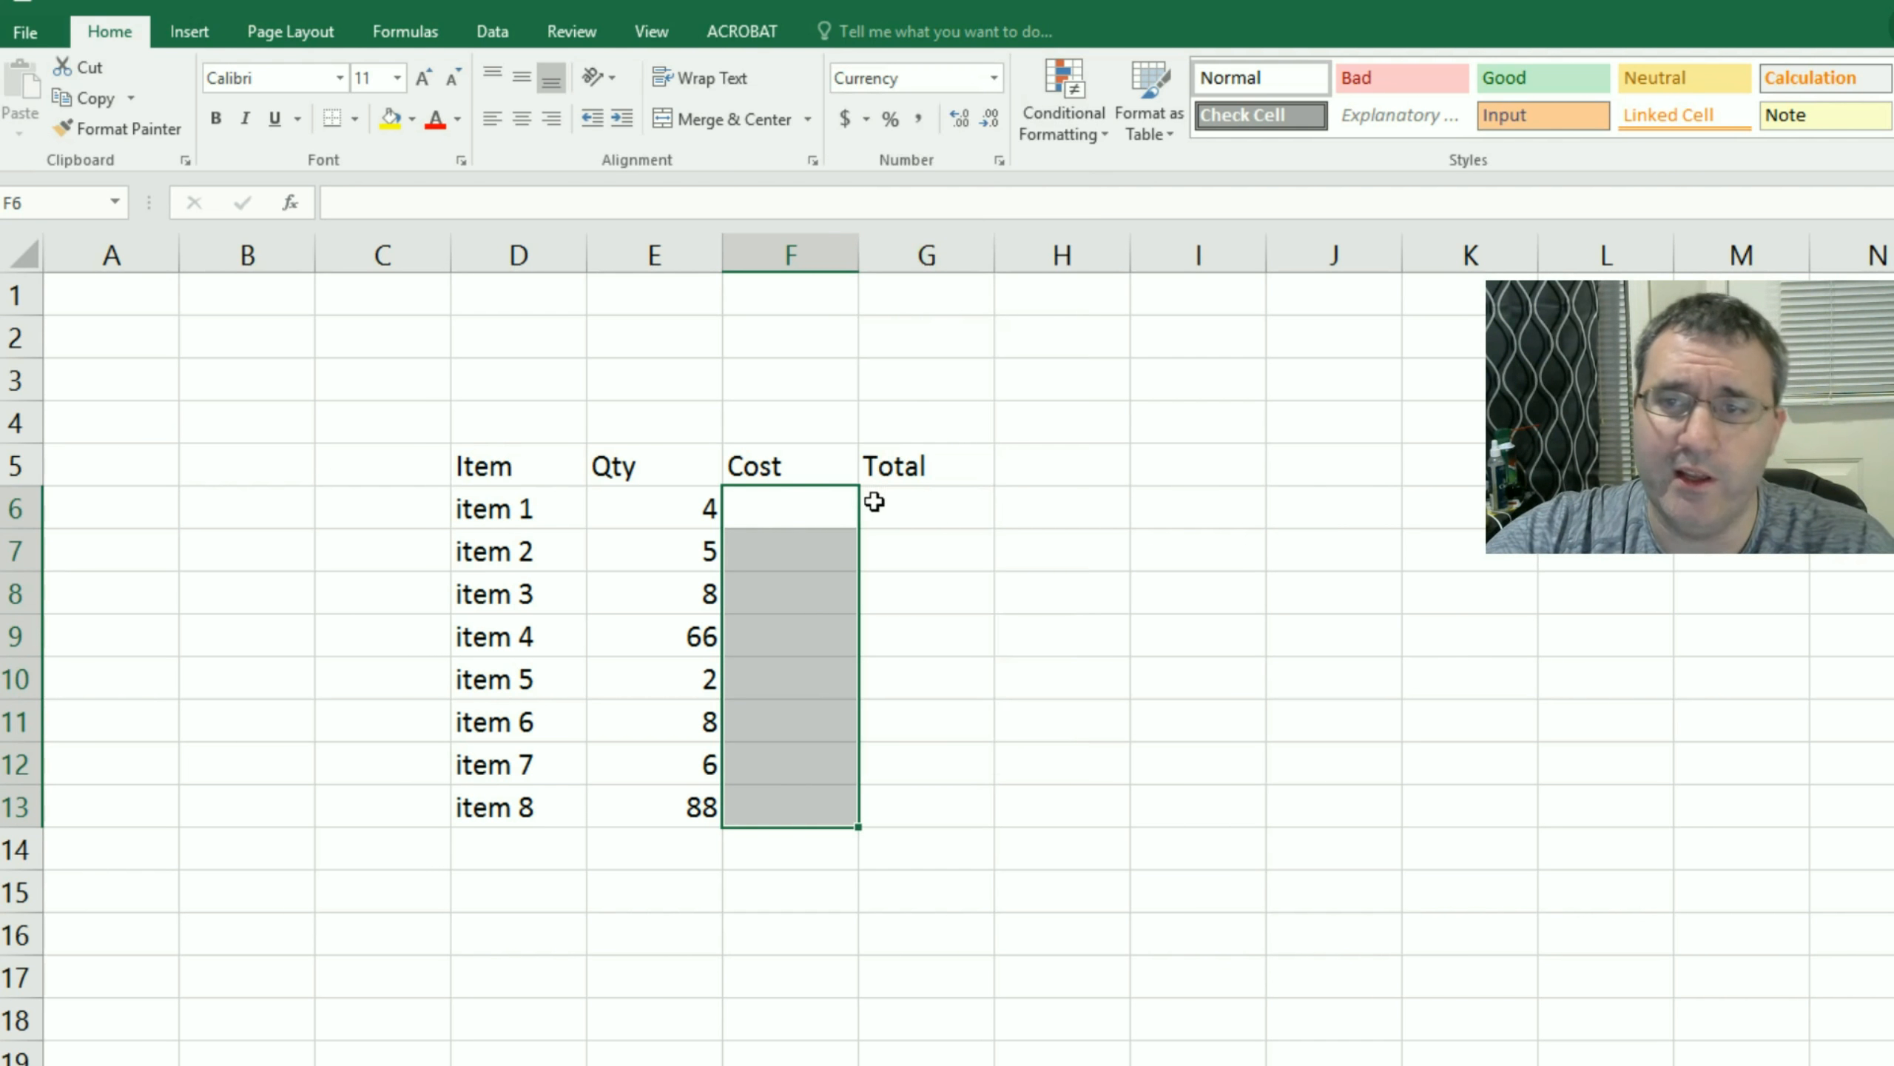
Step: Fill the Cost column from F6 to F13 with 6, 7, 3, 7, 8, 2, 5 and 21
left_click(830, 506)
type("6")
left_click(812, 560)
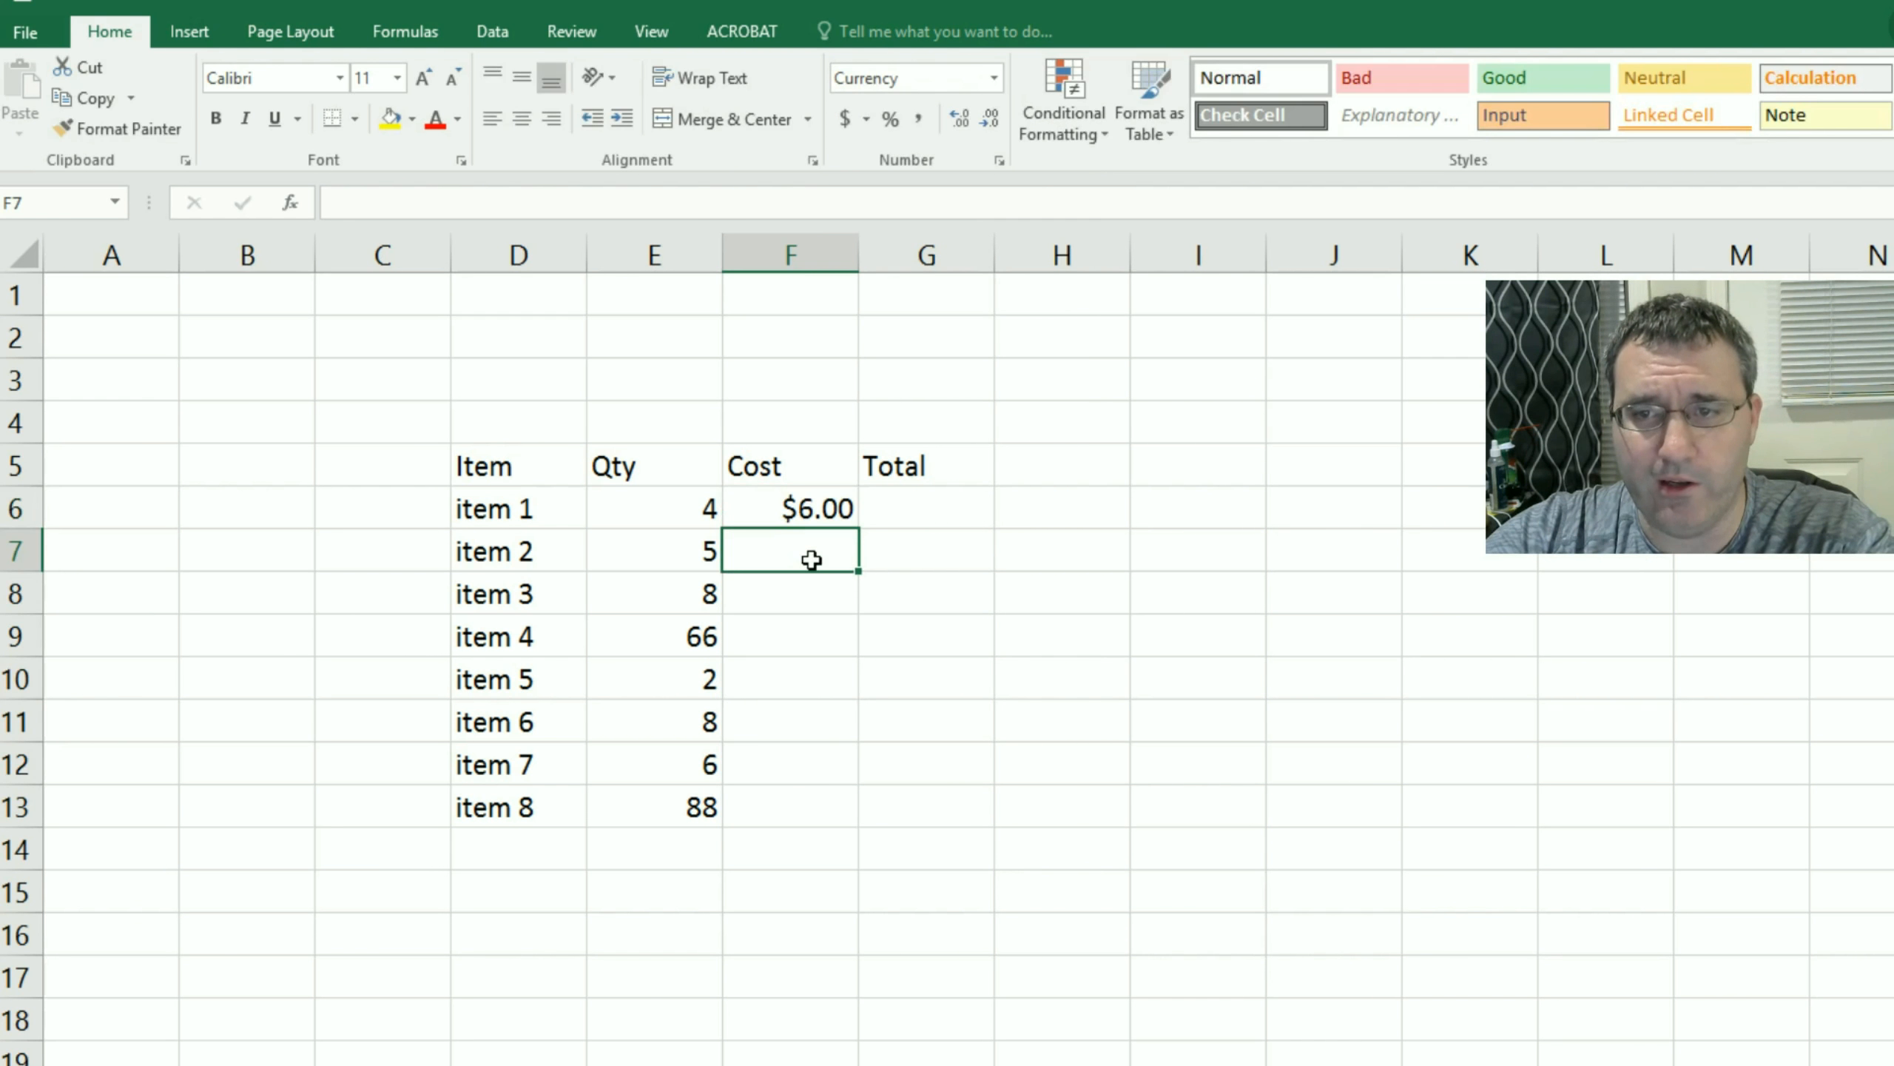
type("7")
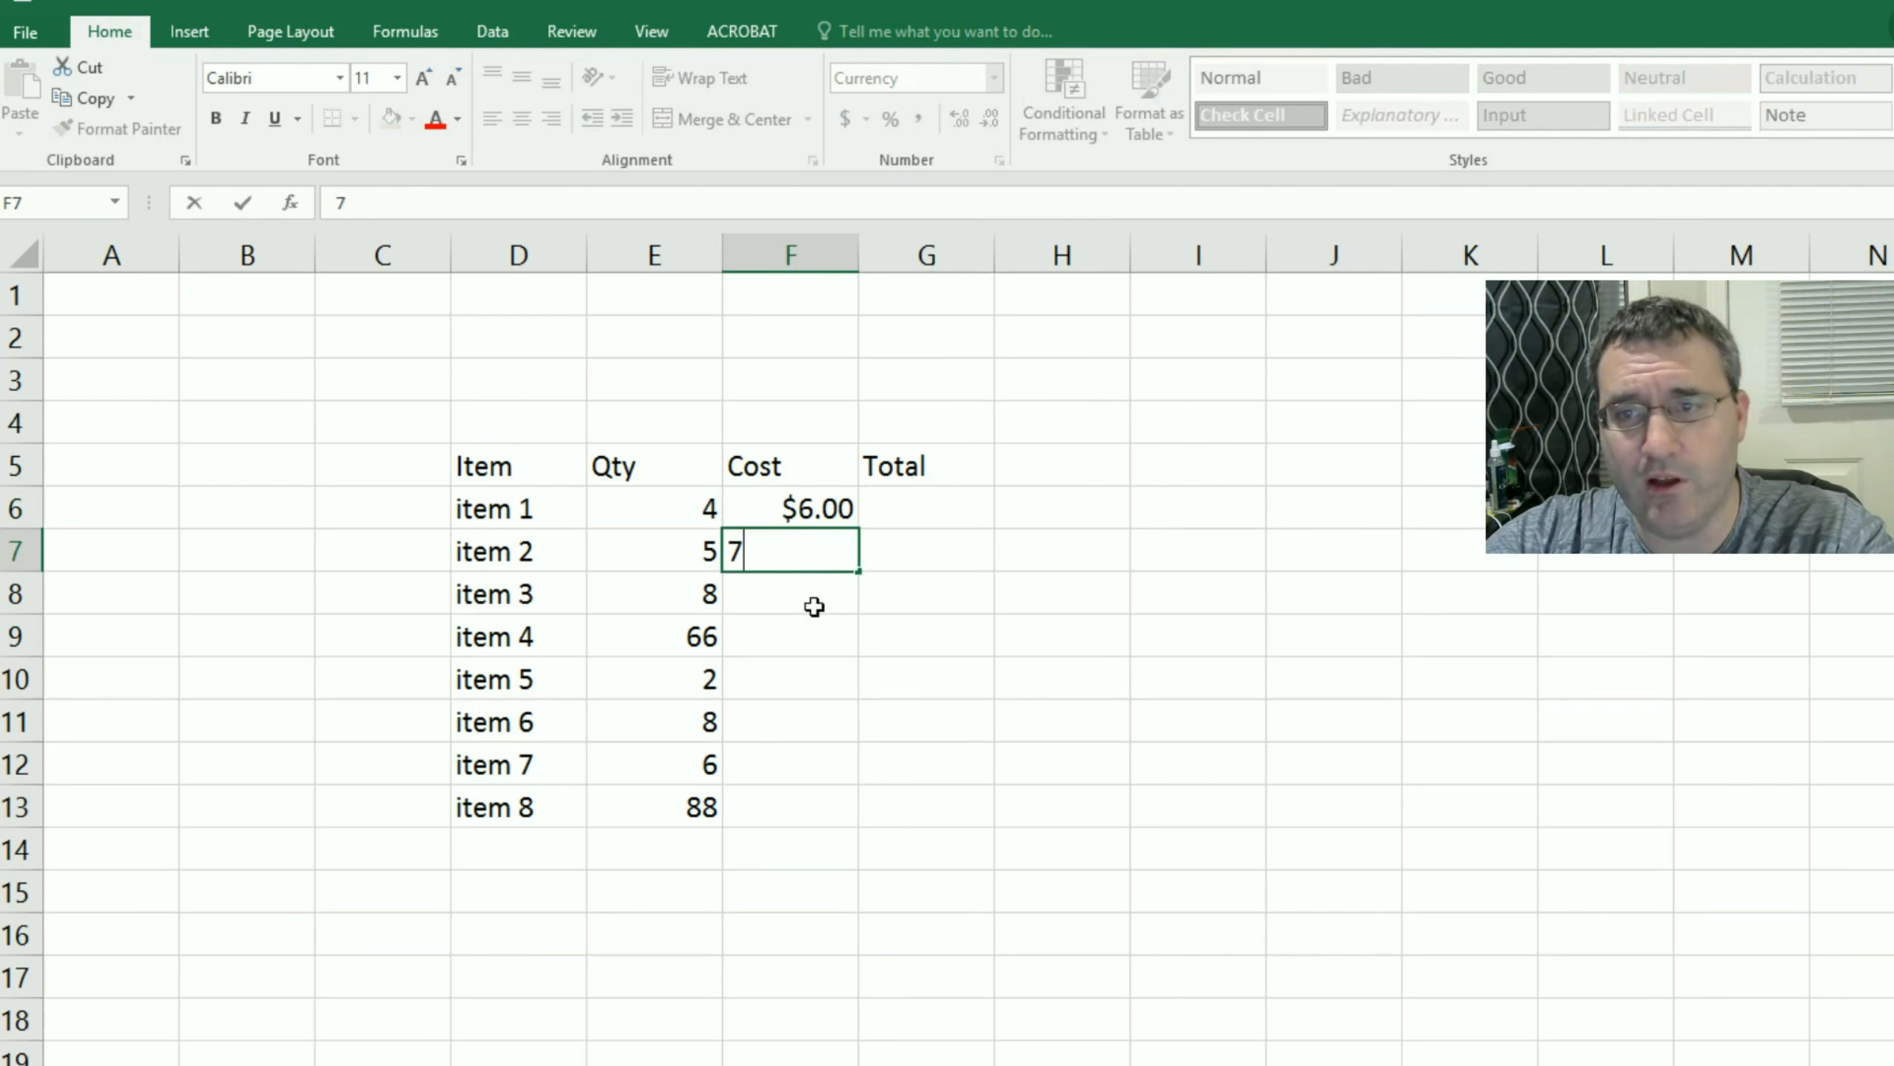
left_click(818, 597)
type("3")
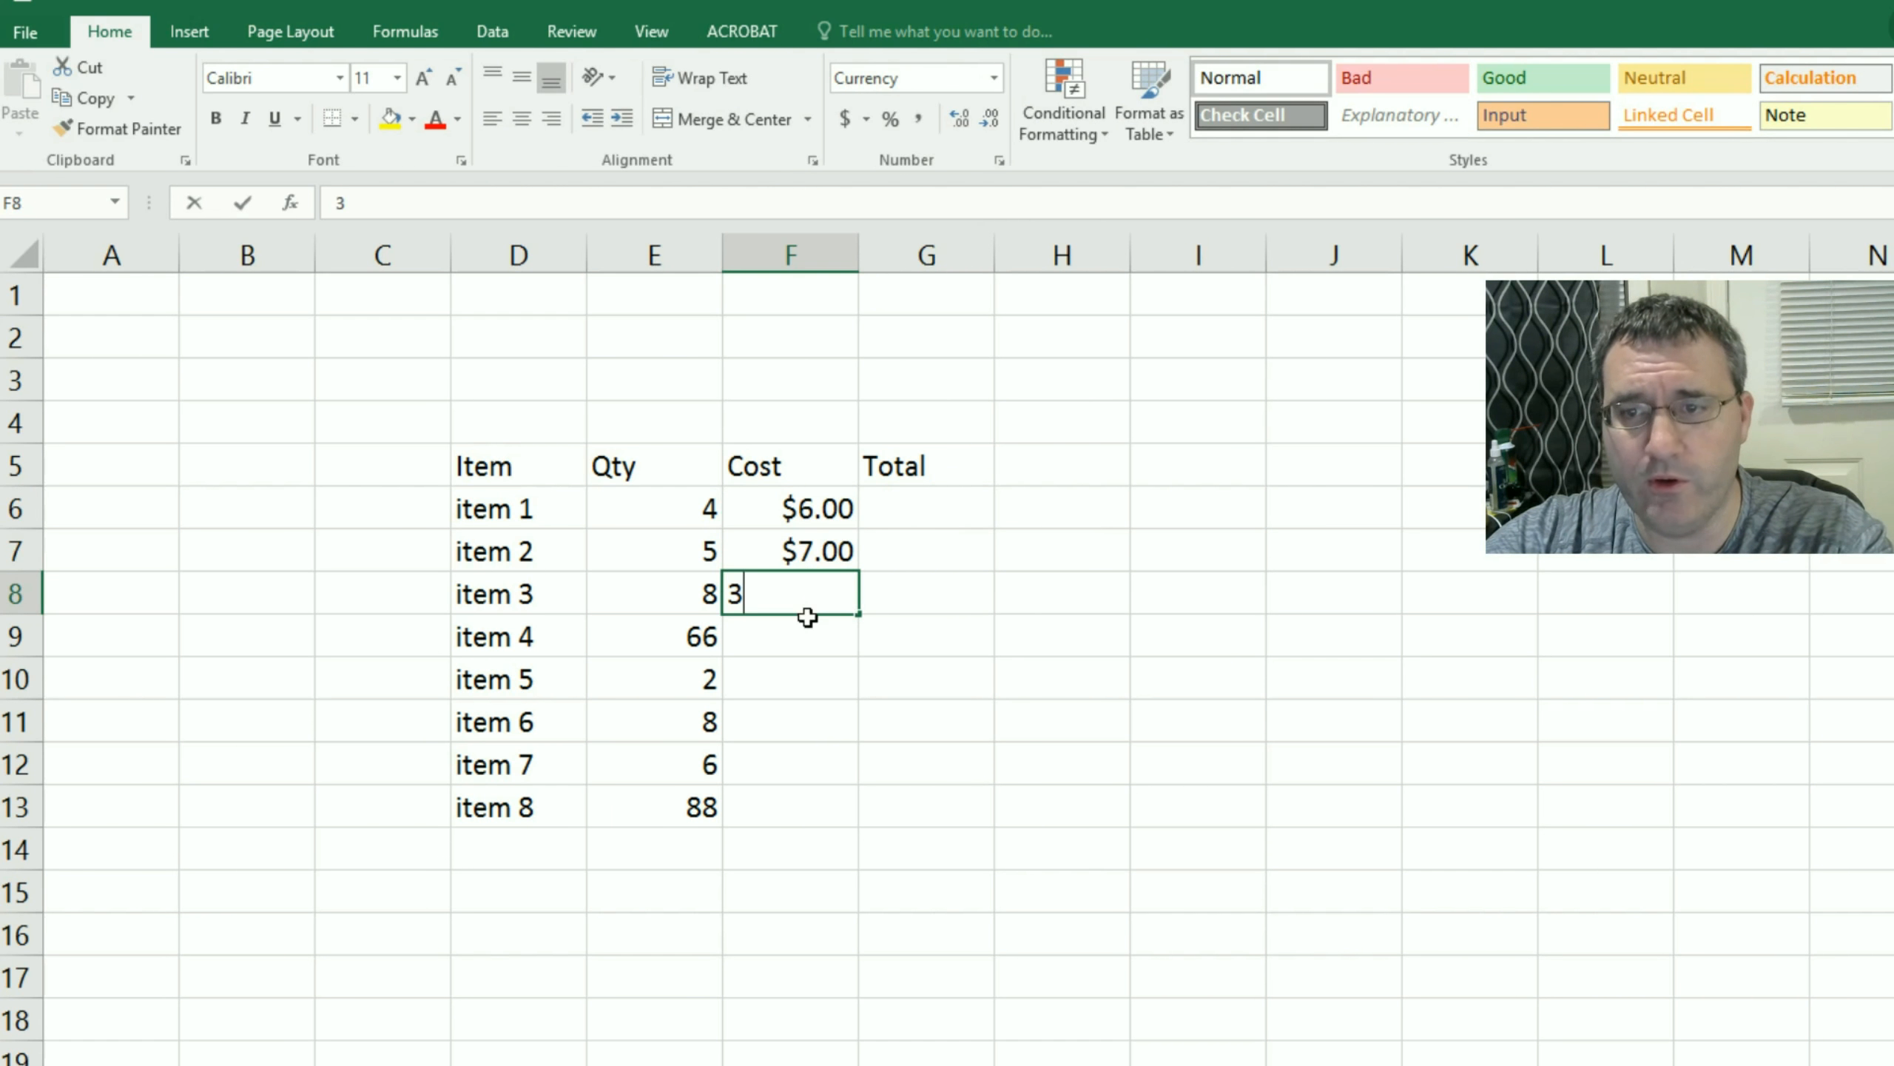
left_click(808, 627)
type("7")
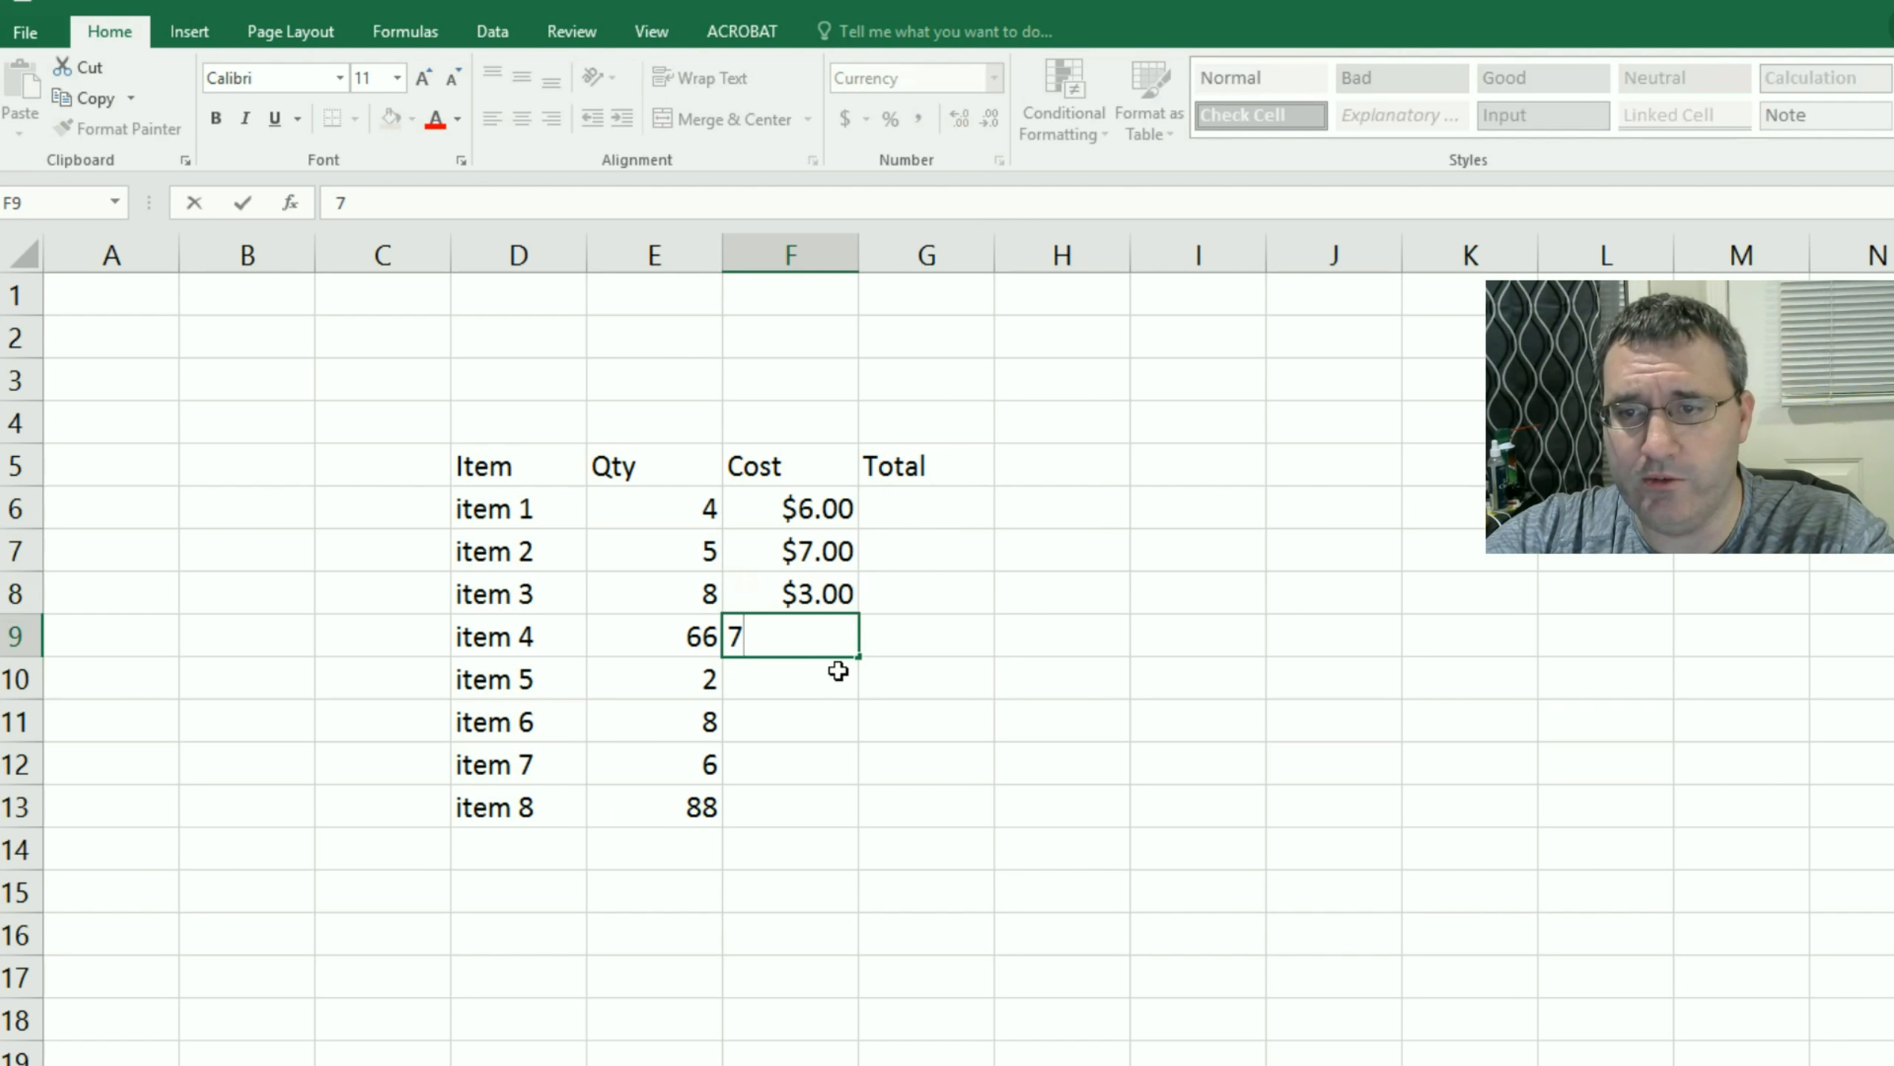
left_click(838, 669)
type("8")
left_click(842, 718)
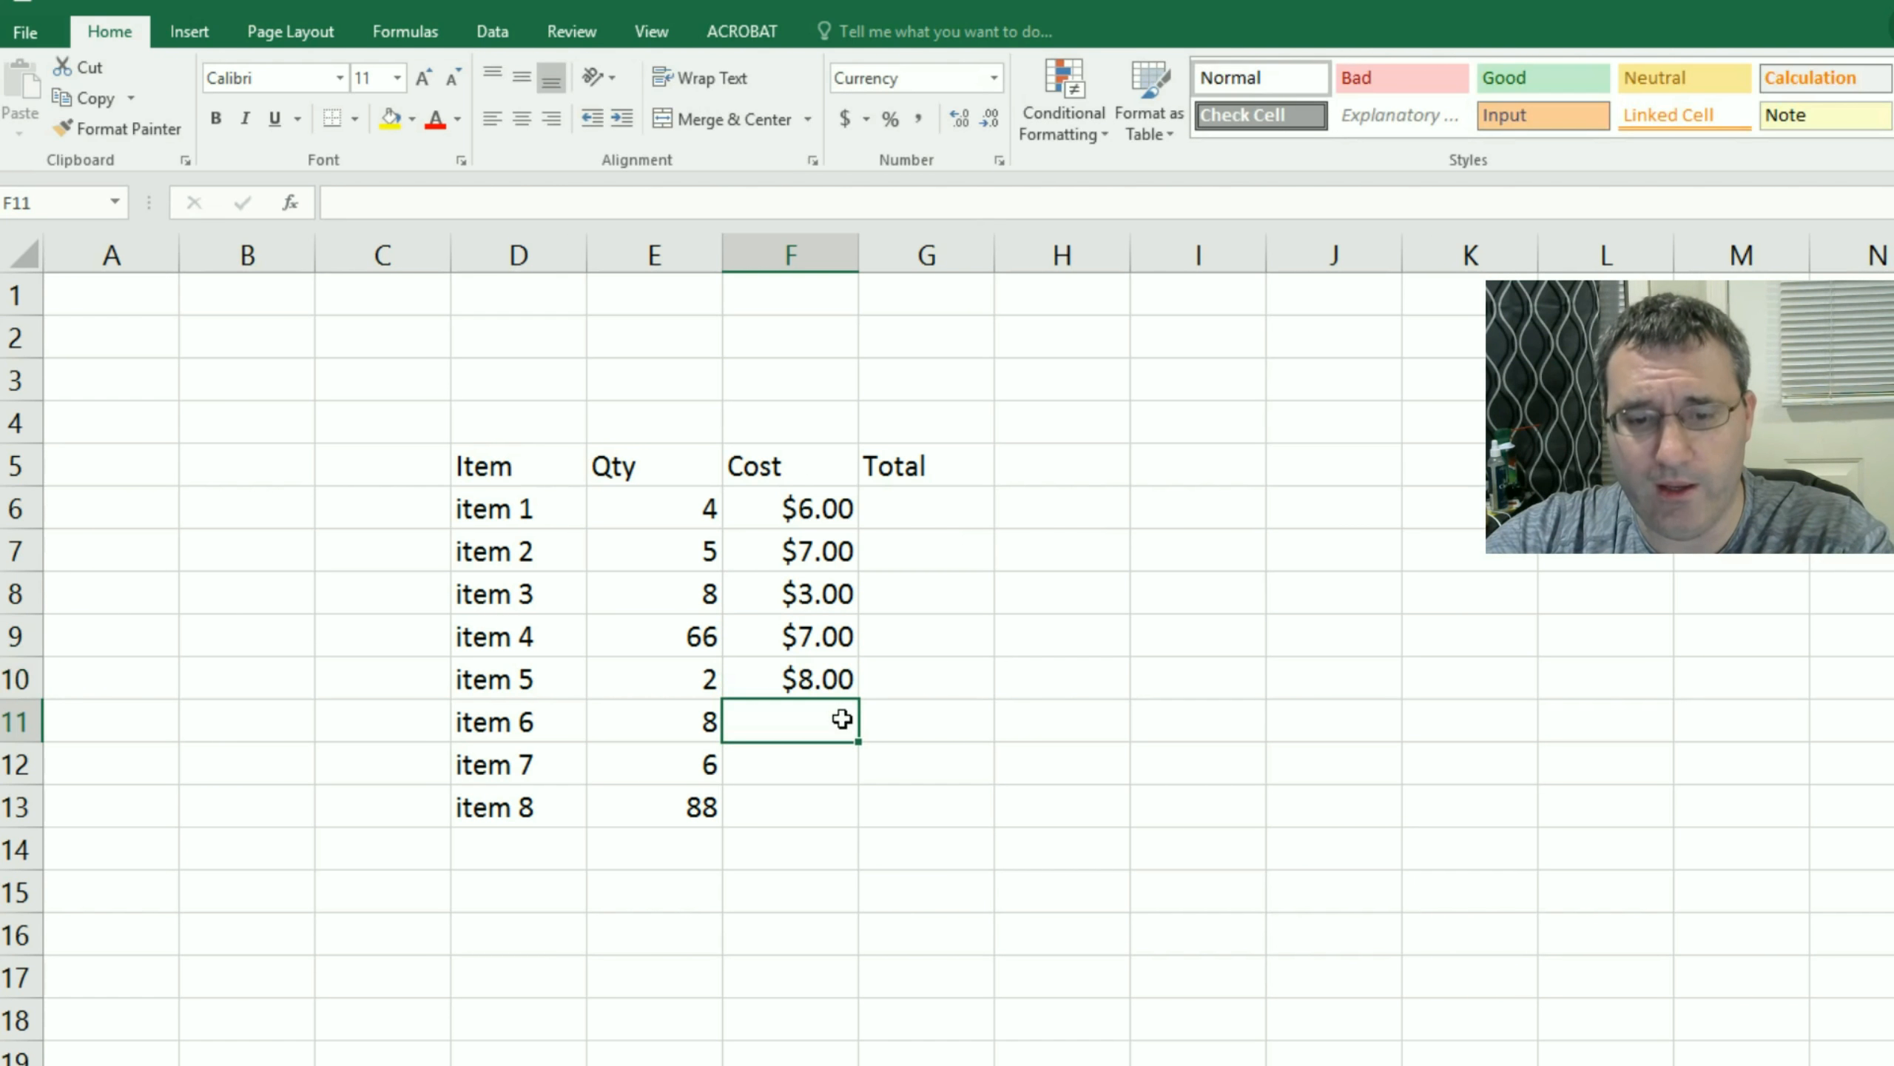
type("2")
left_click(822, 773)
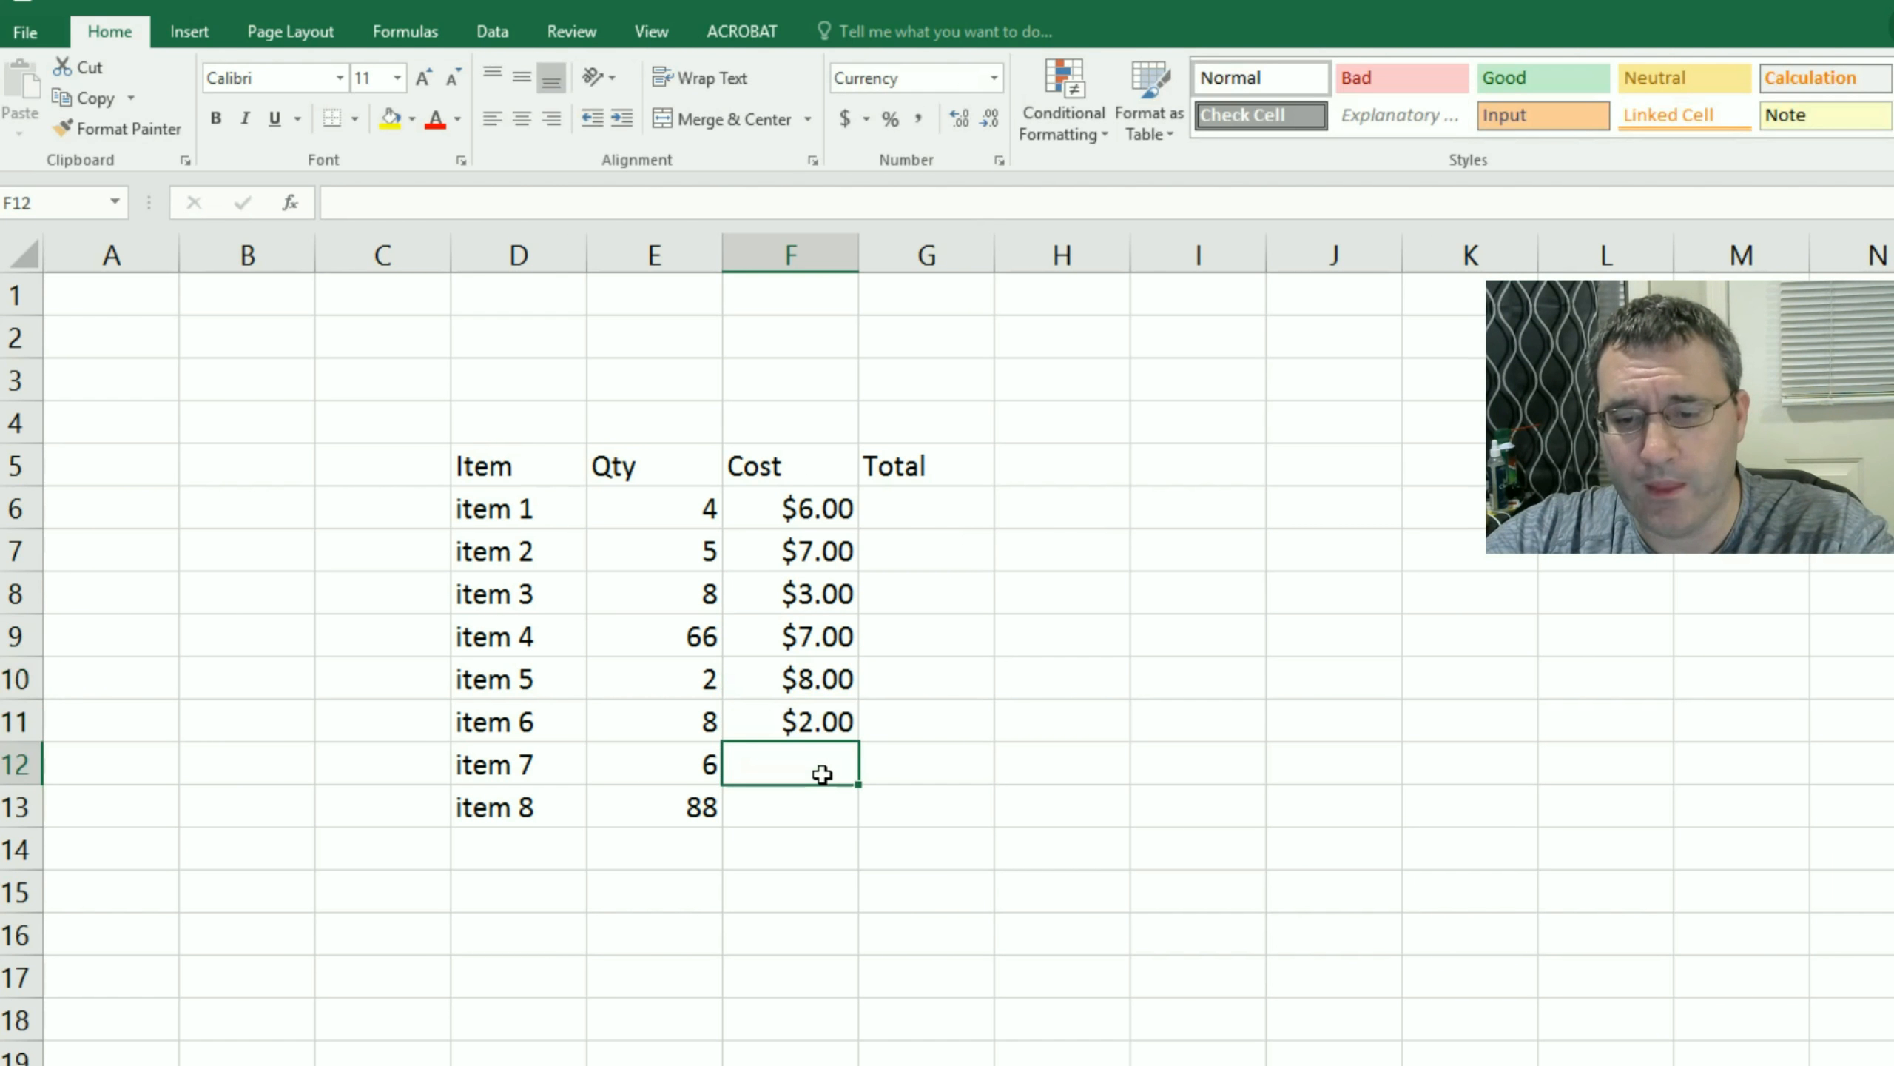
type("5")
left_click(814, 813)
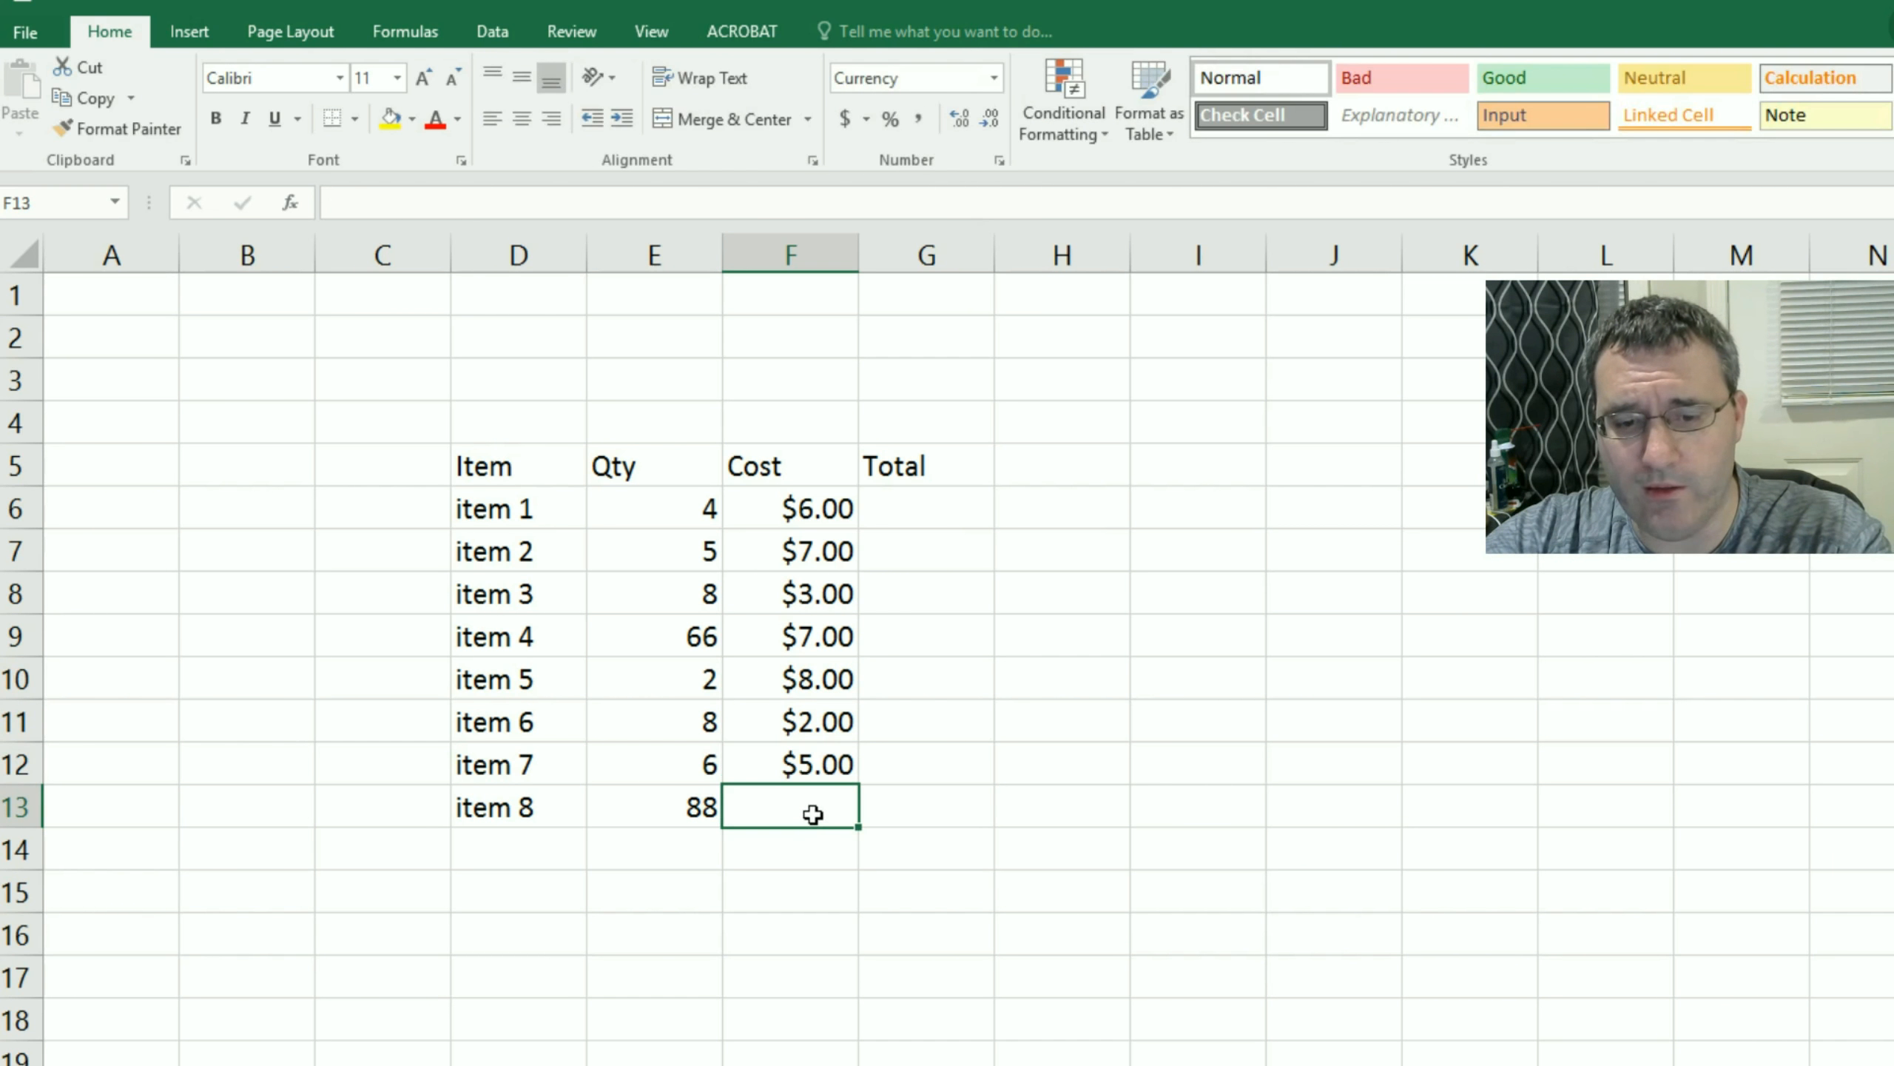
type("21")
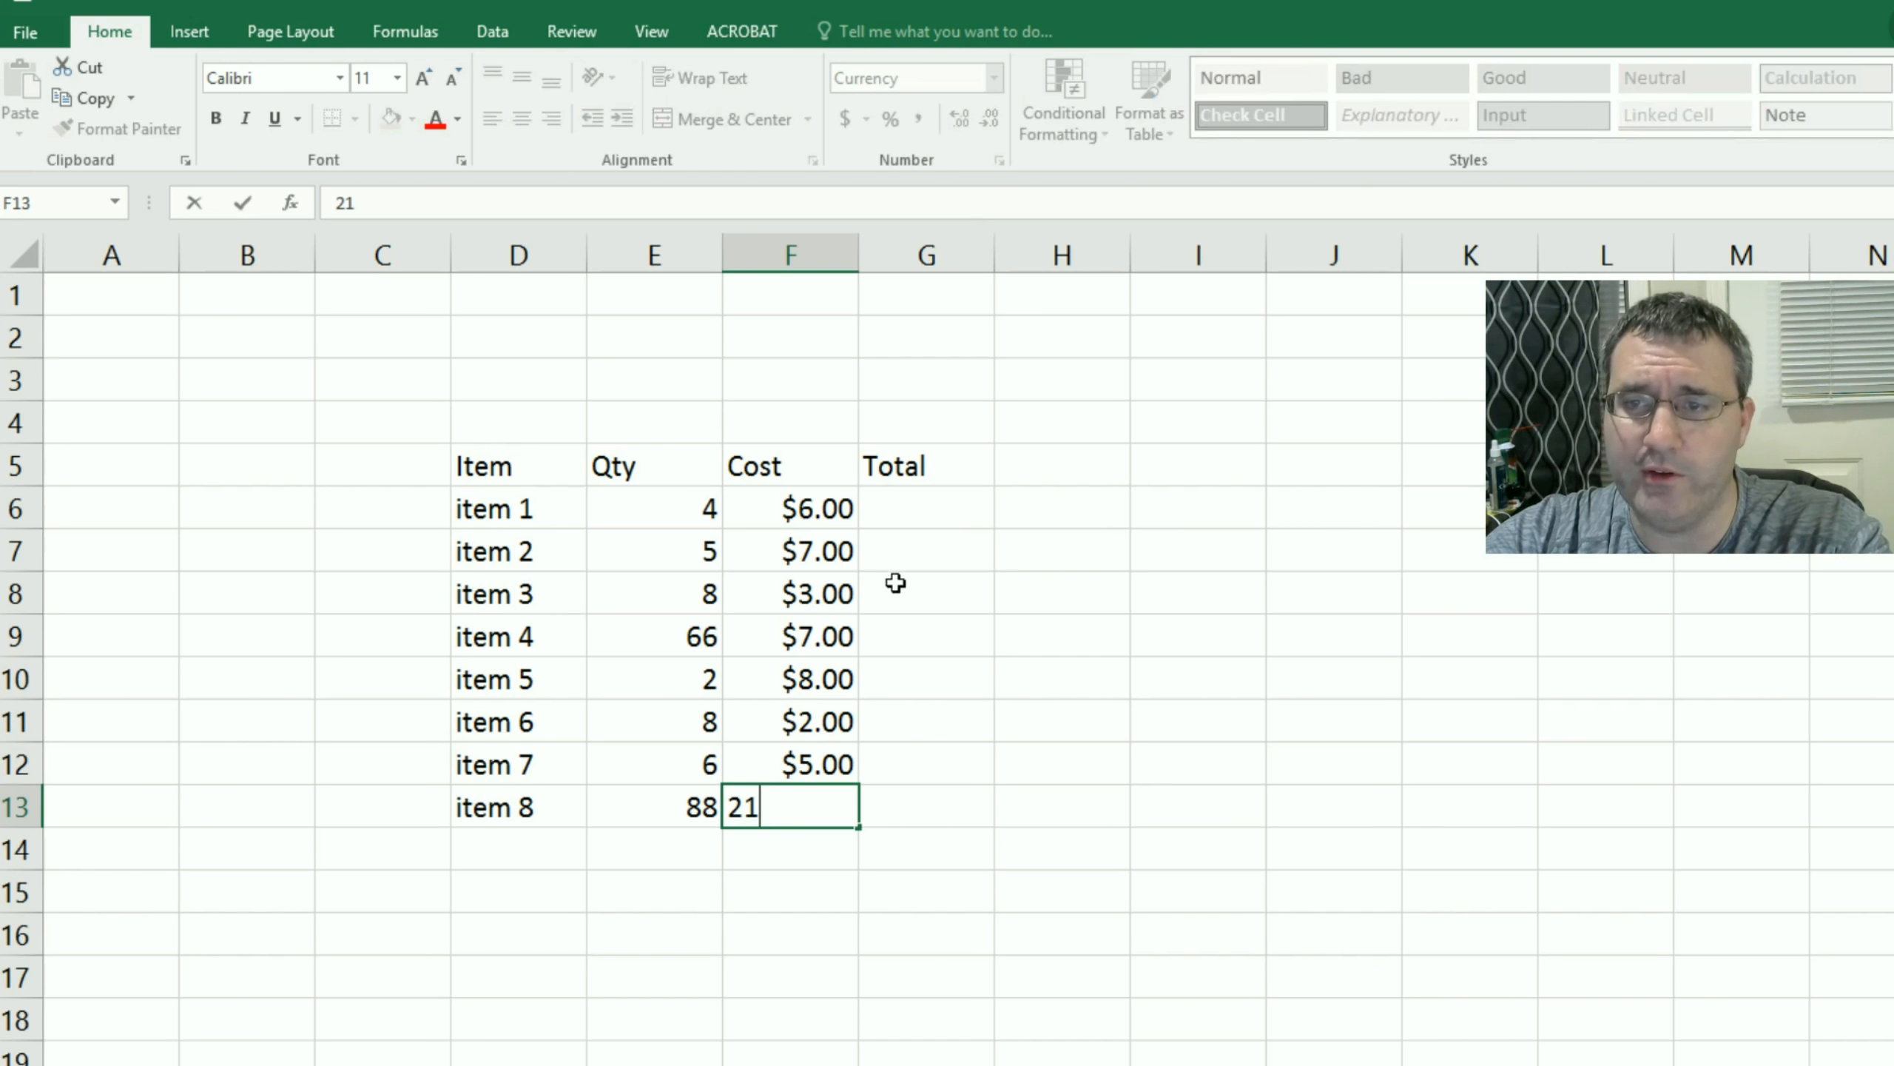
Step: Enter the formula =E6*F6 in G6 to multiply item 1's quantity by its cost
left_click(931, 502)
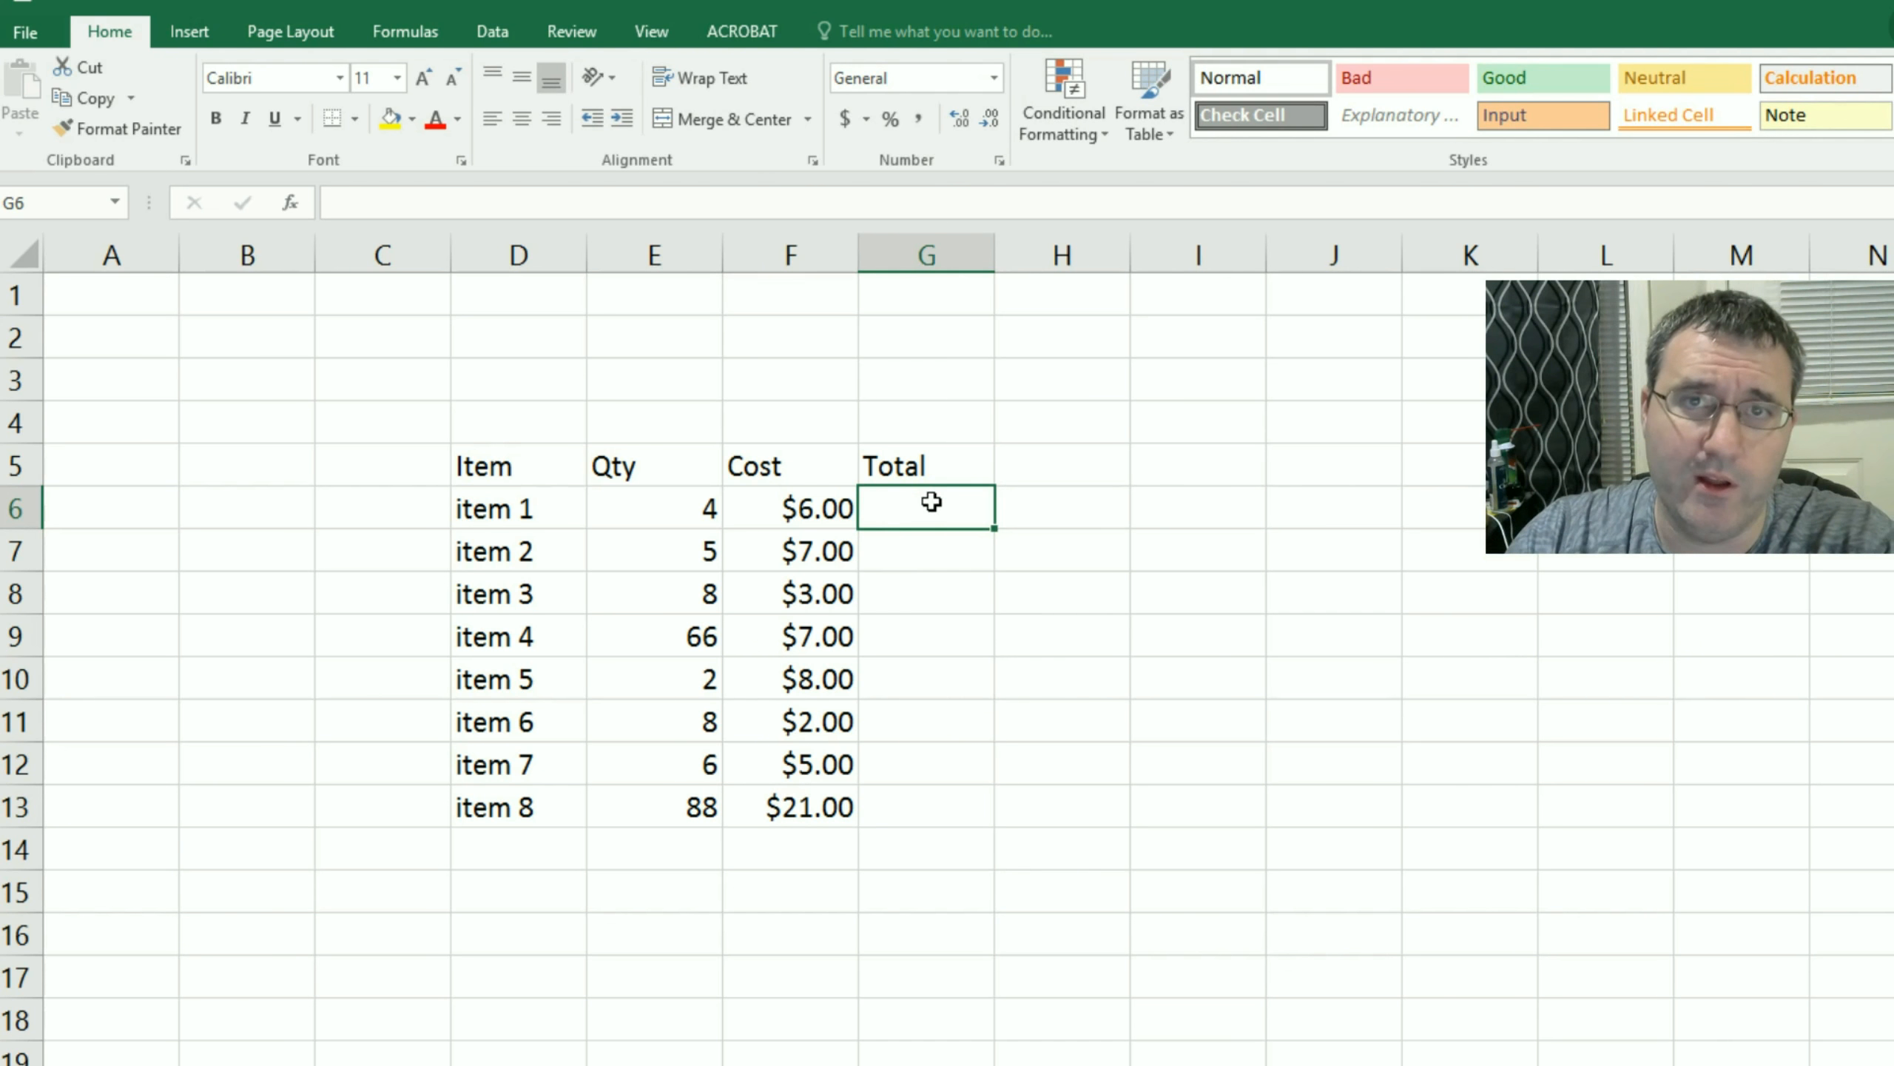
type("=")
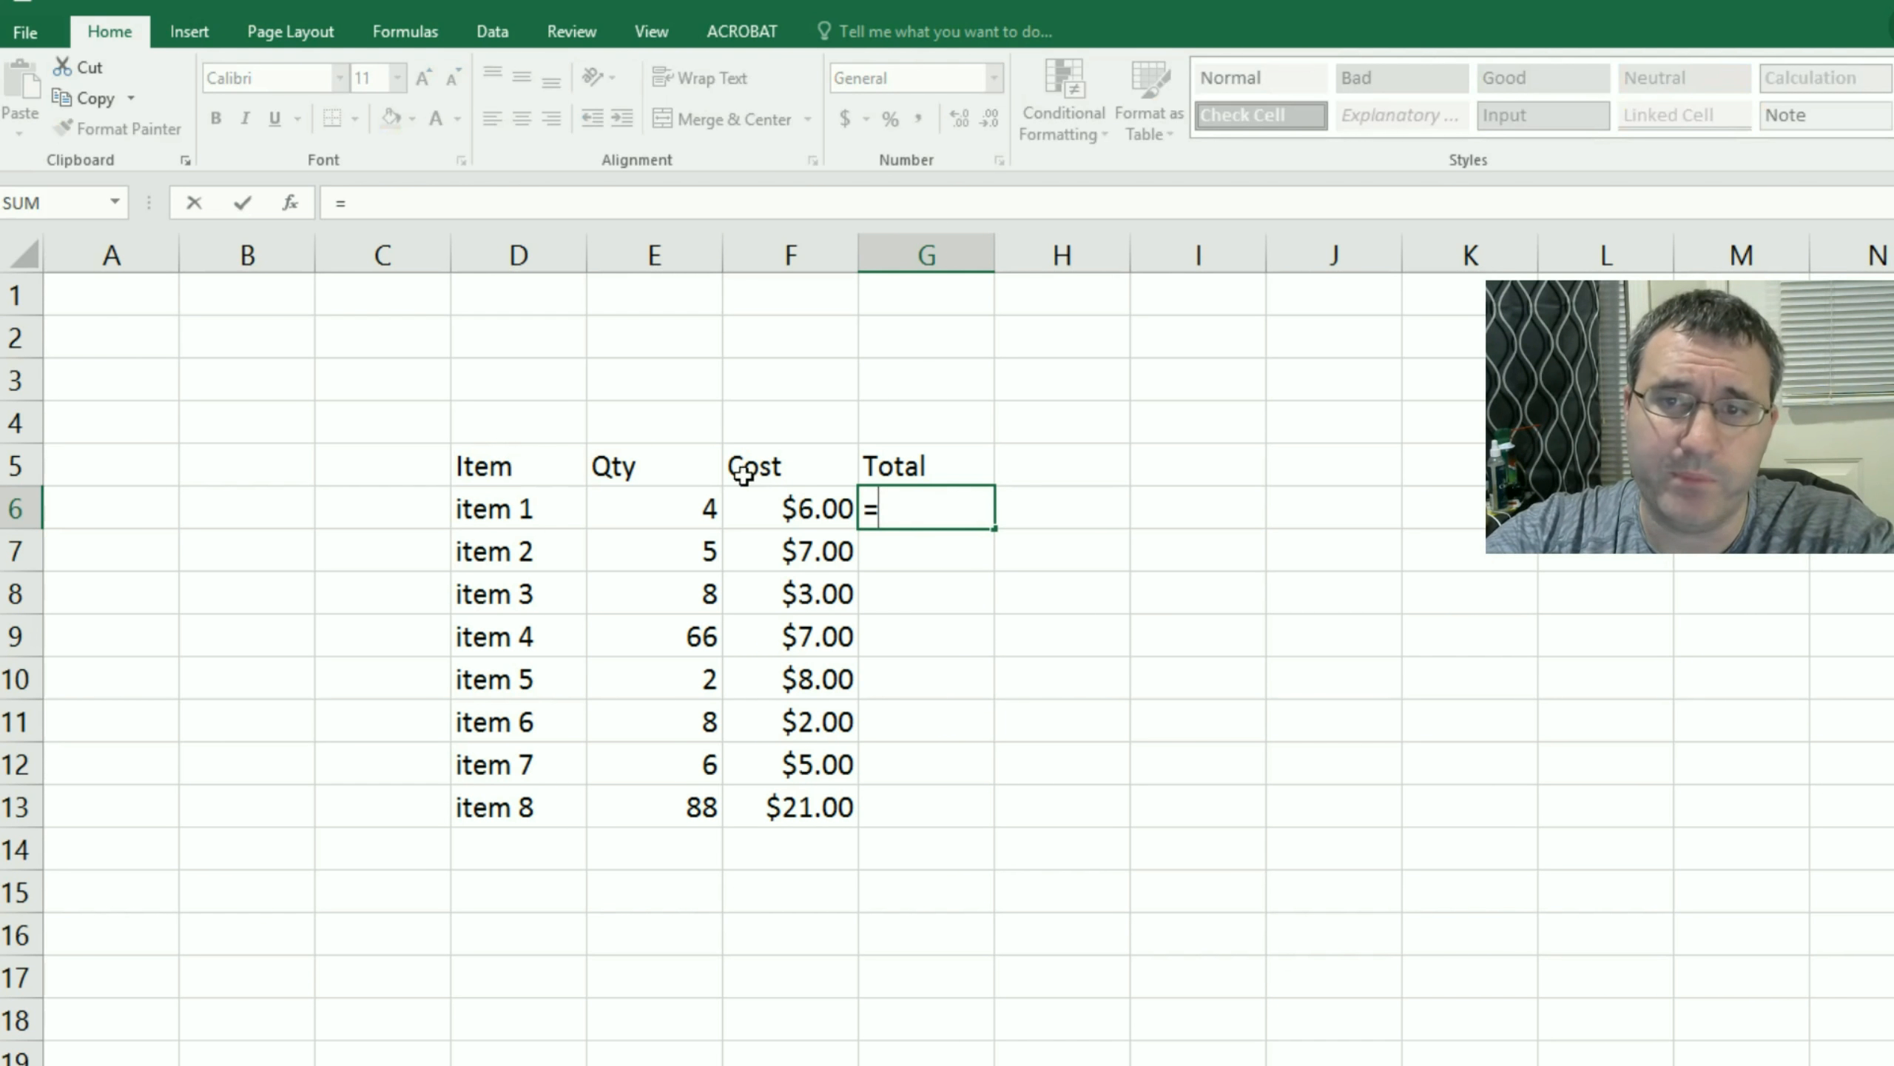
left_click(659, 503)
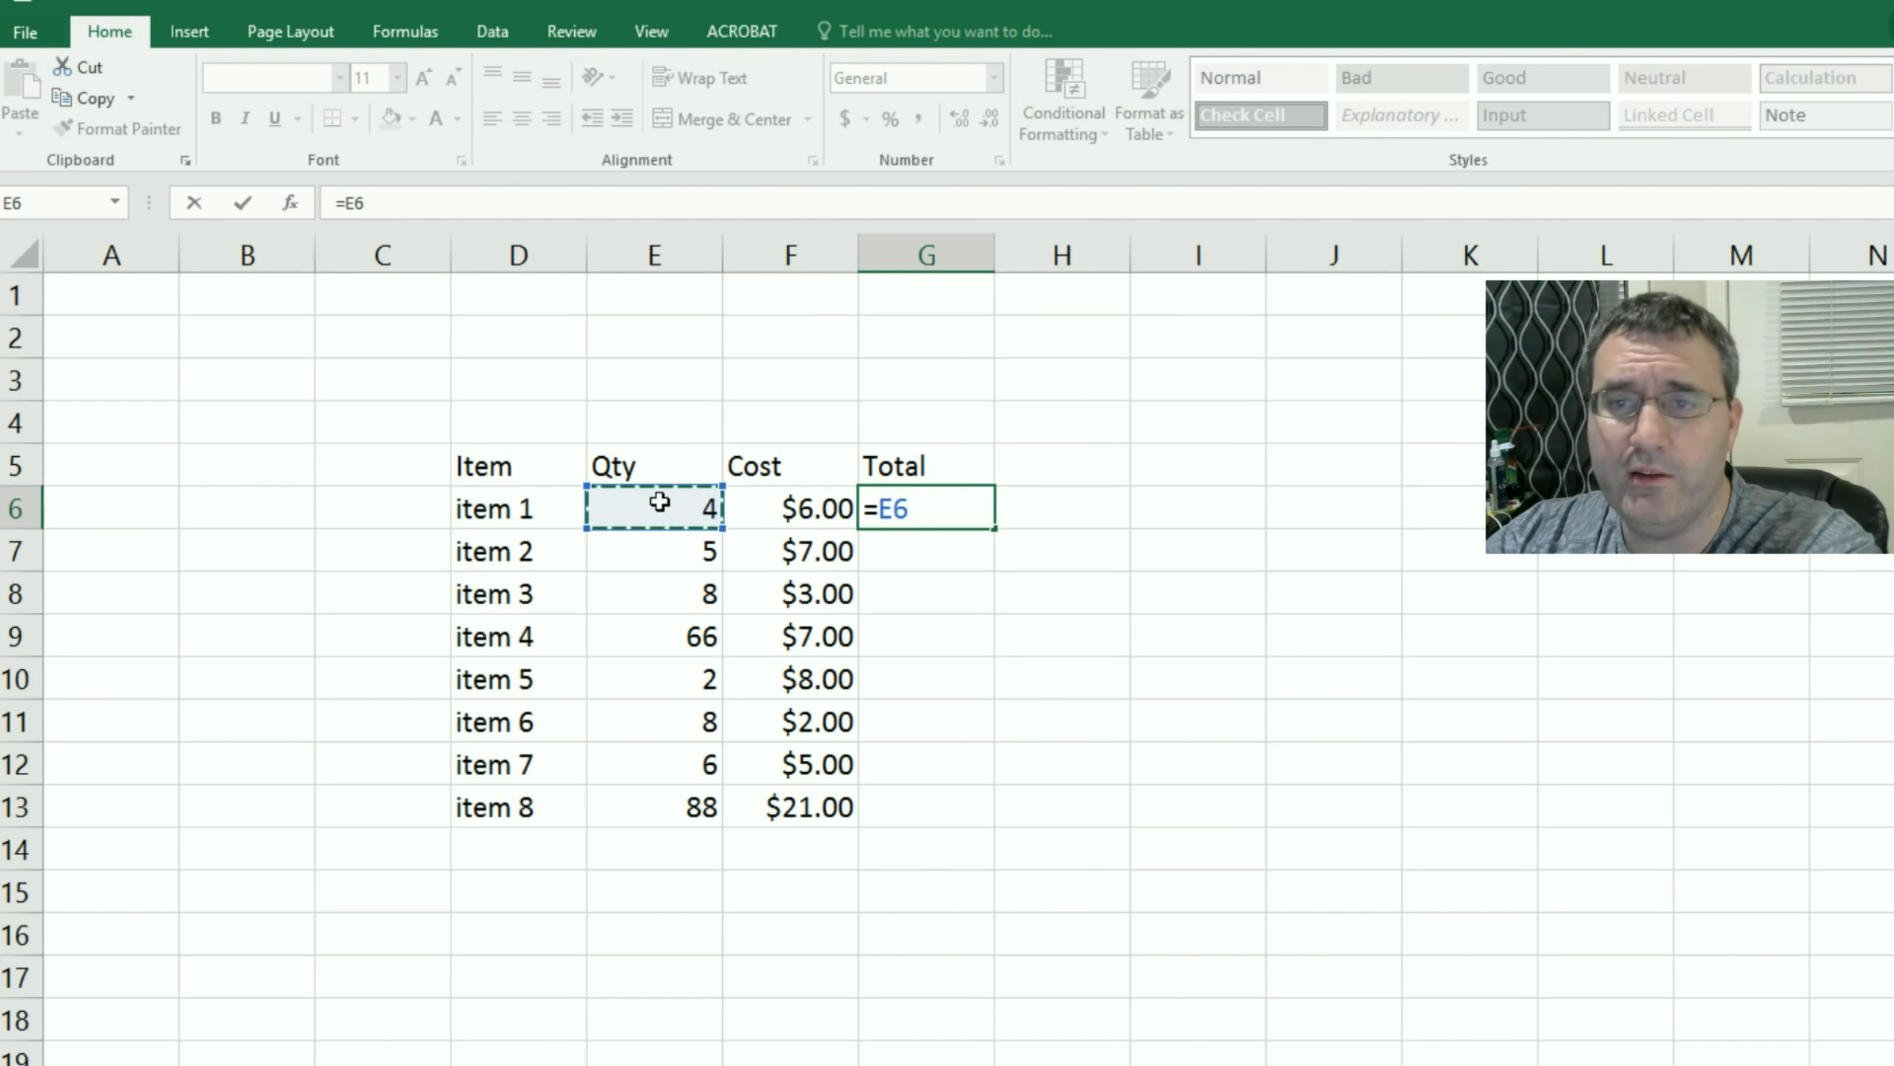
type("*")
left_click(765, 507)
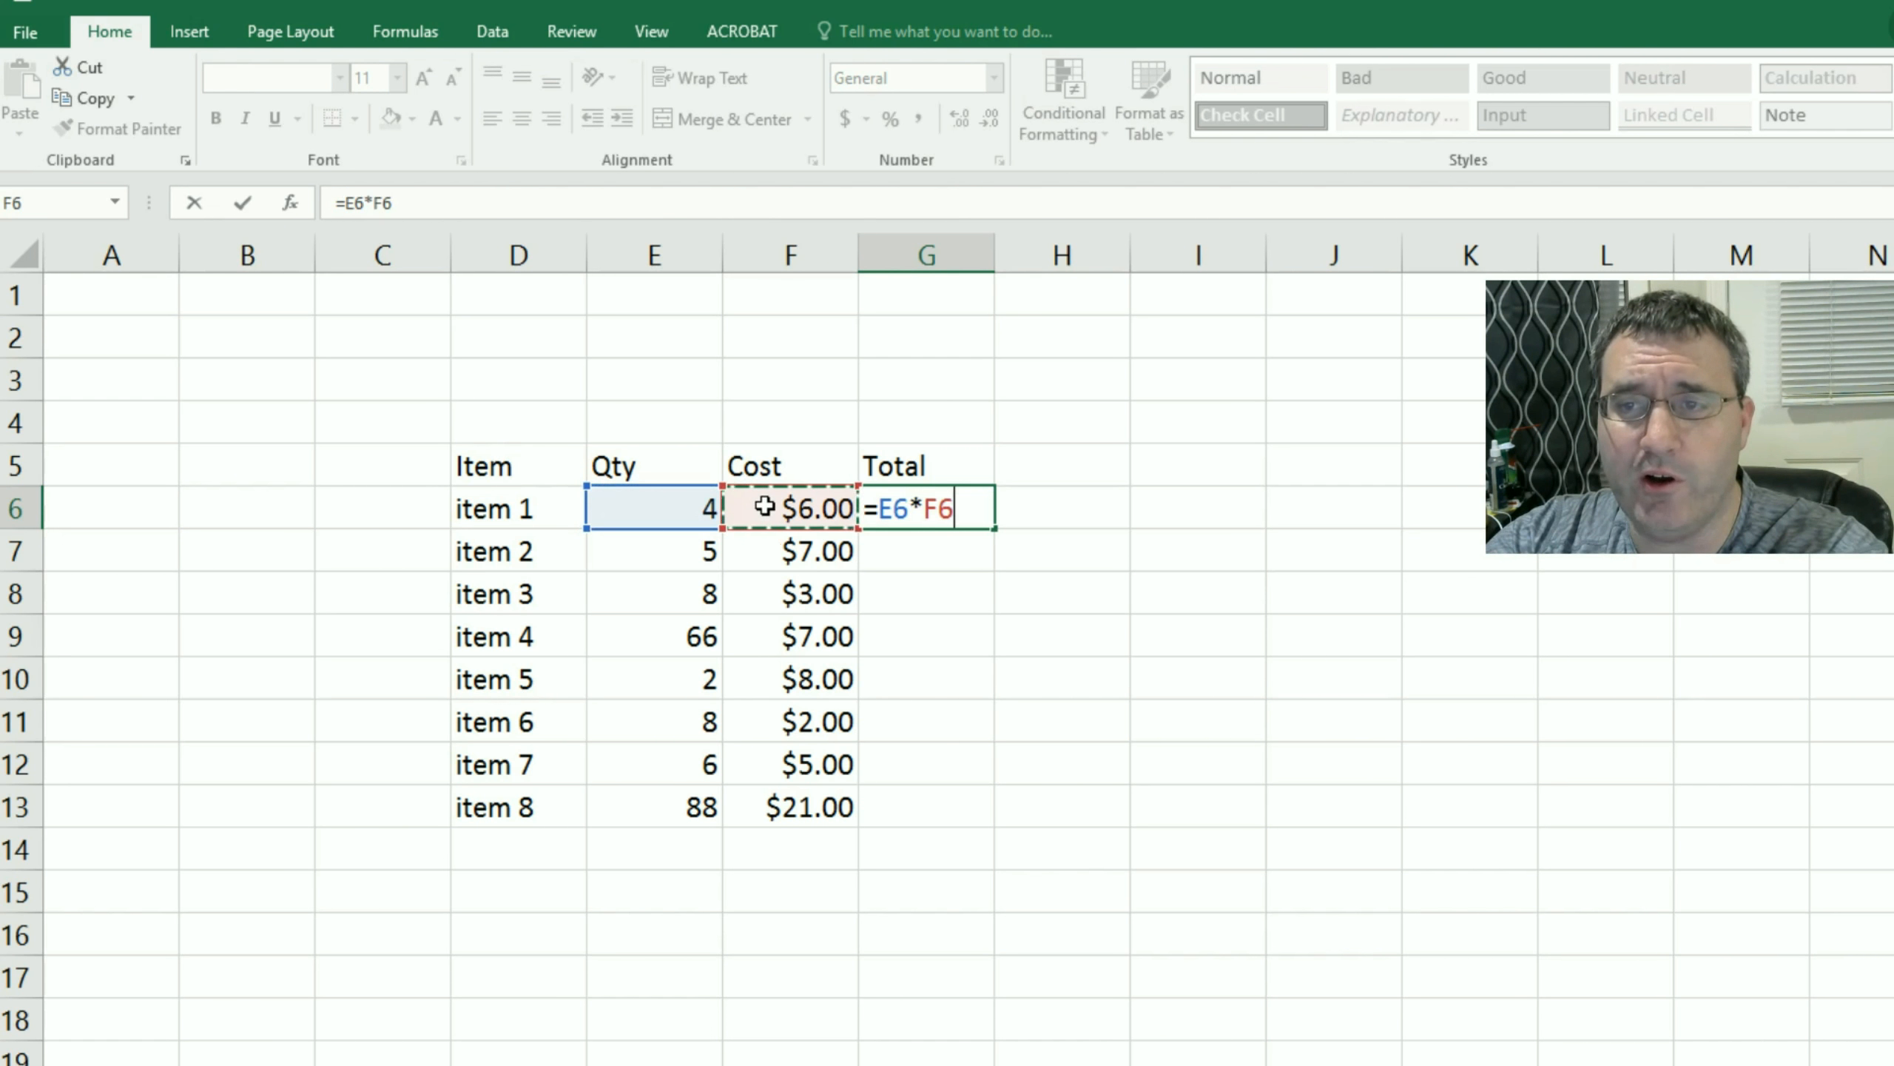
key("Return")
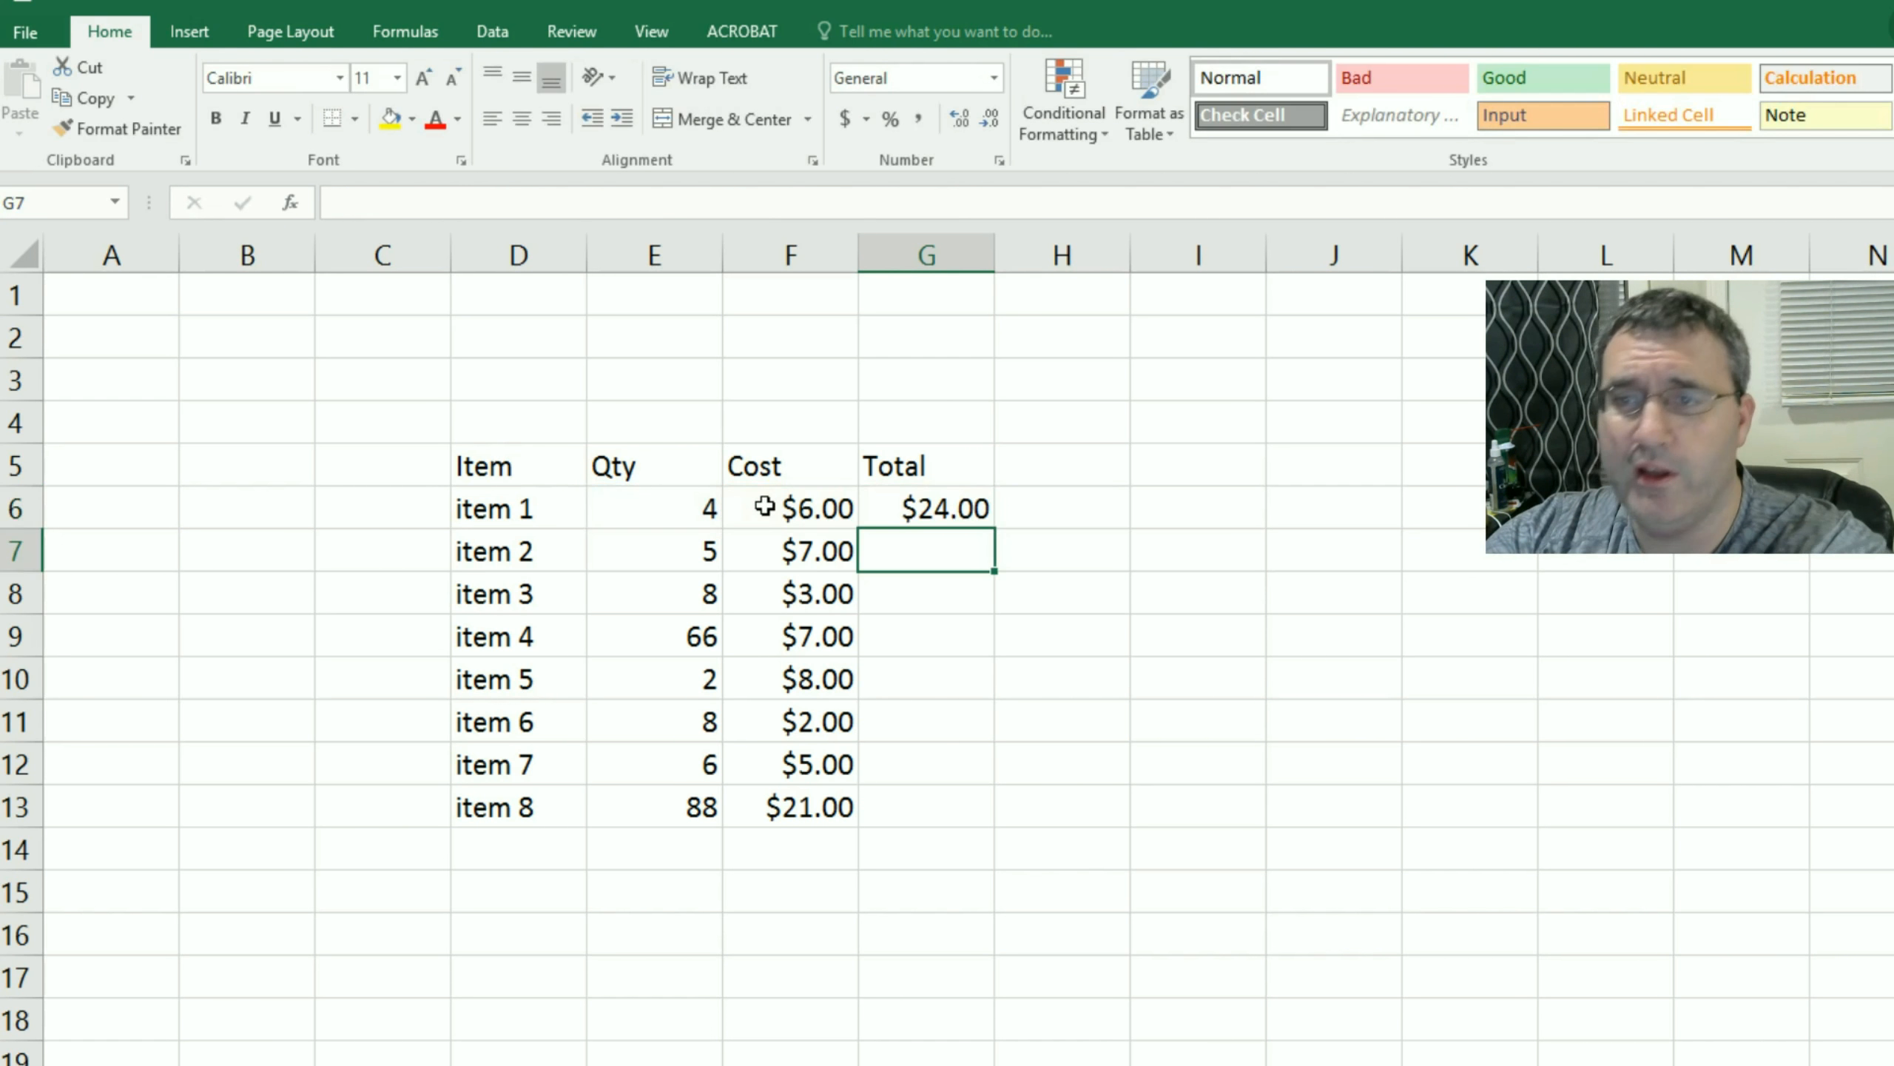
Step: Copy the G6 formula down the Total column to G13 and autofit the width of column G
left_click(946, 506)
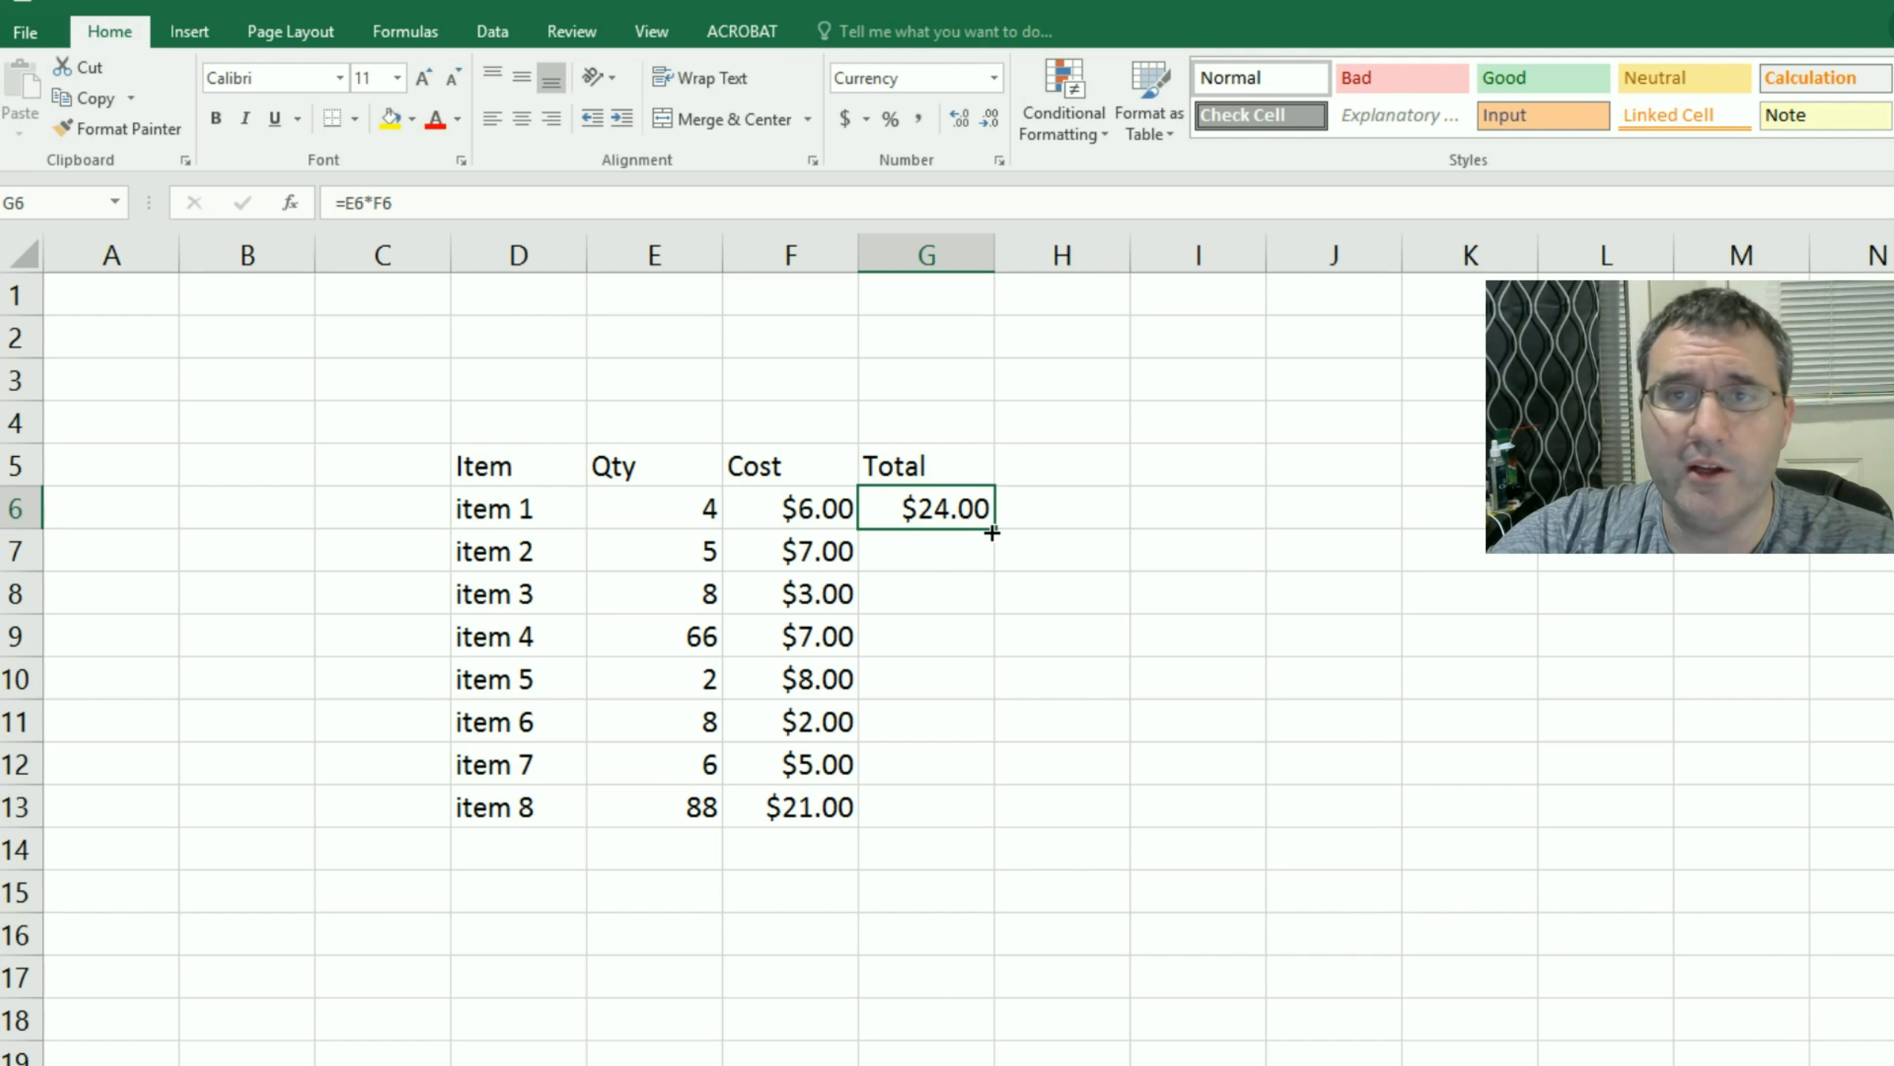
left_click_drag(991, 532, 989, 822)
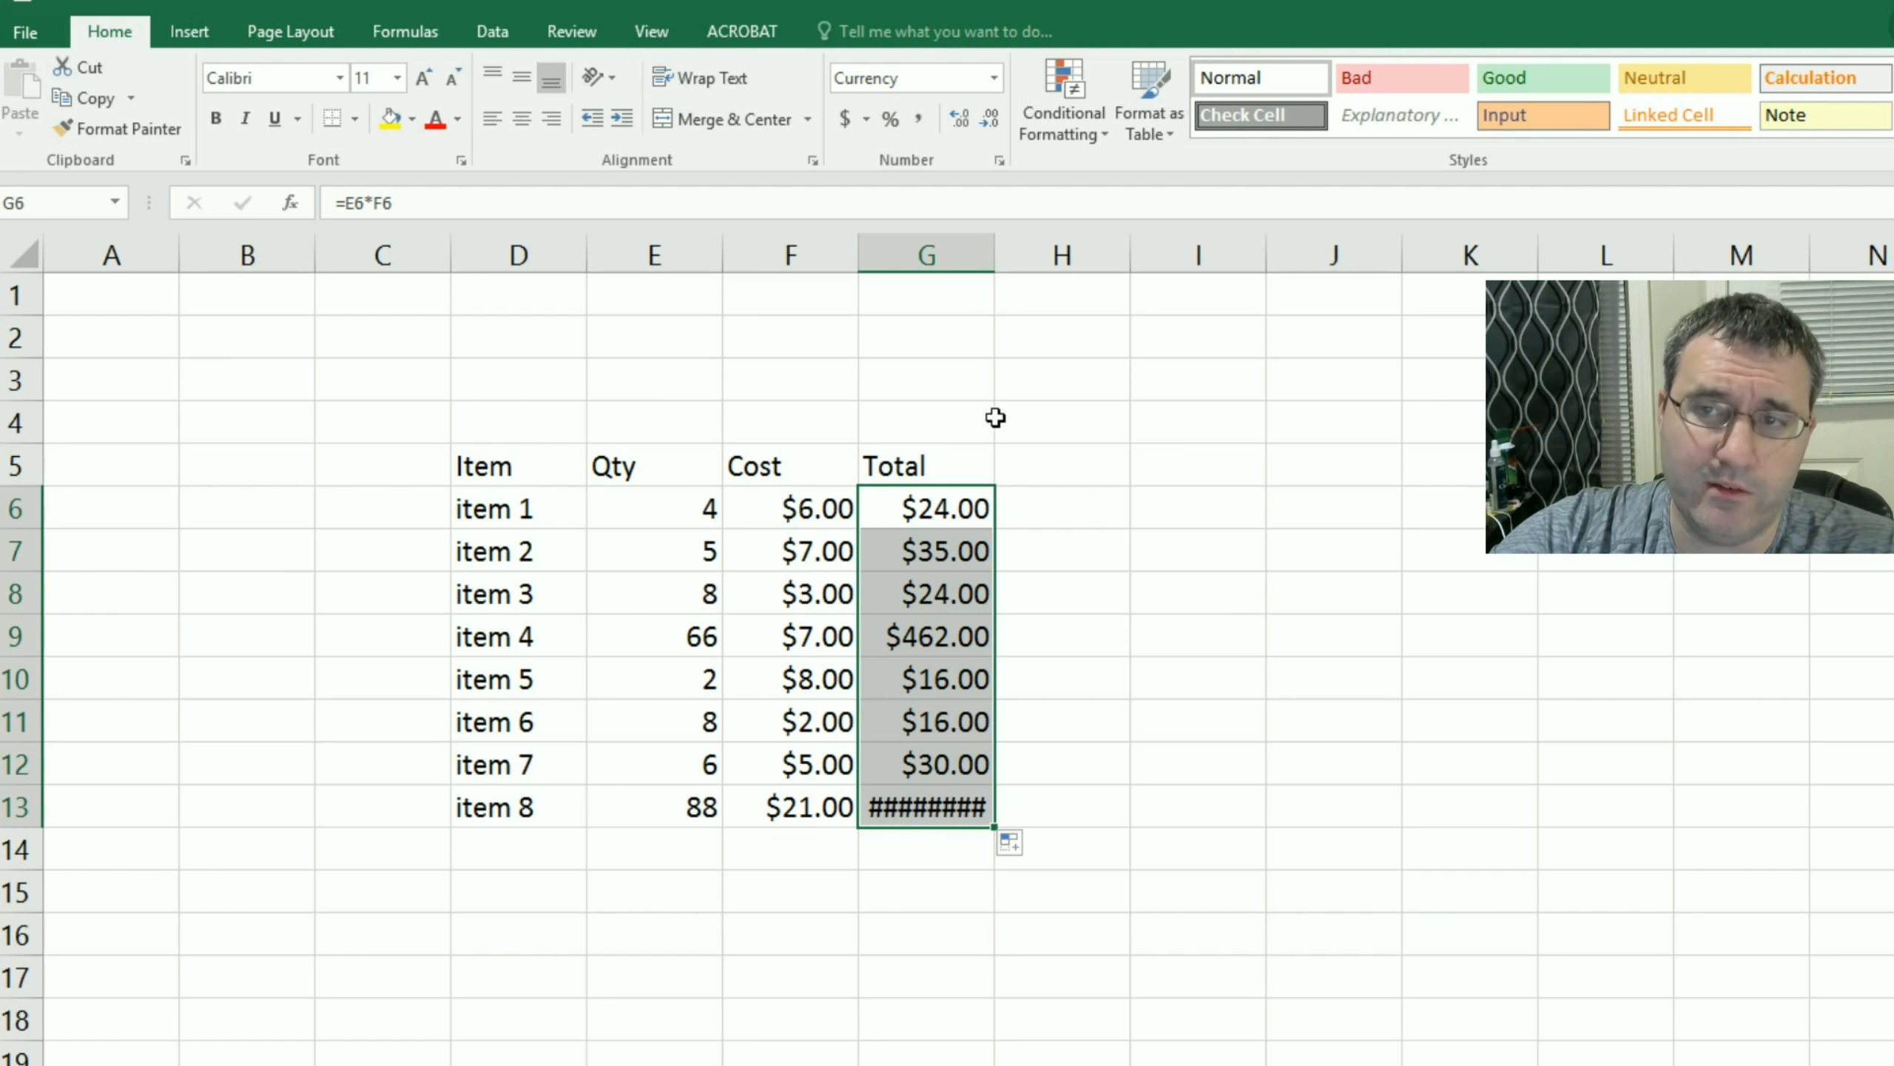
double_click(998, 247)
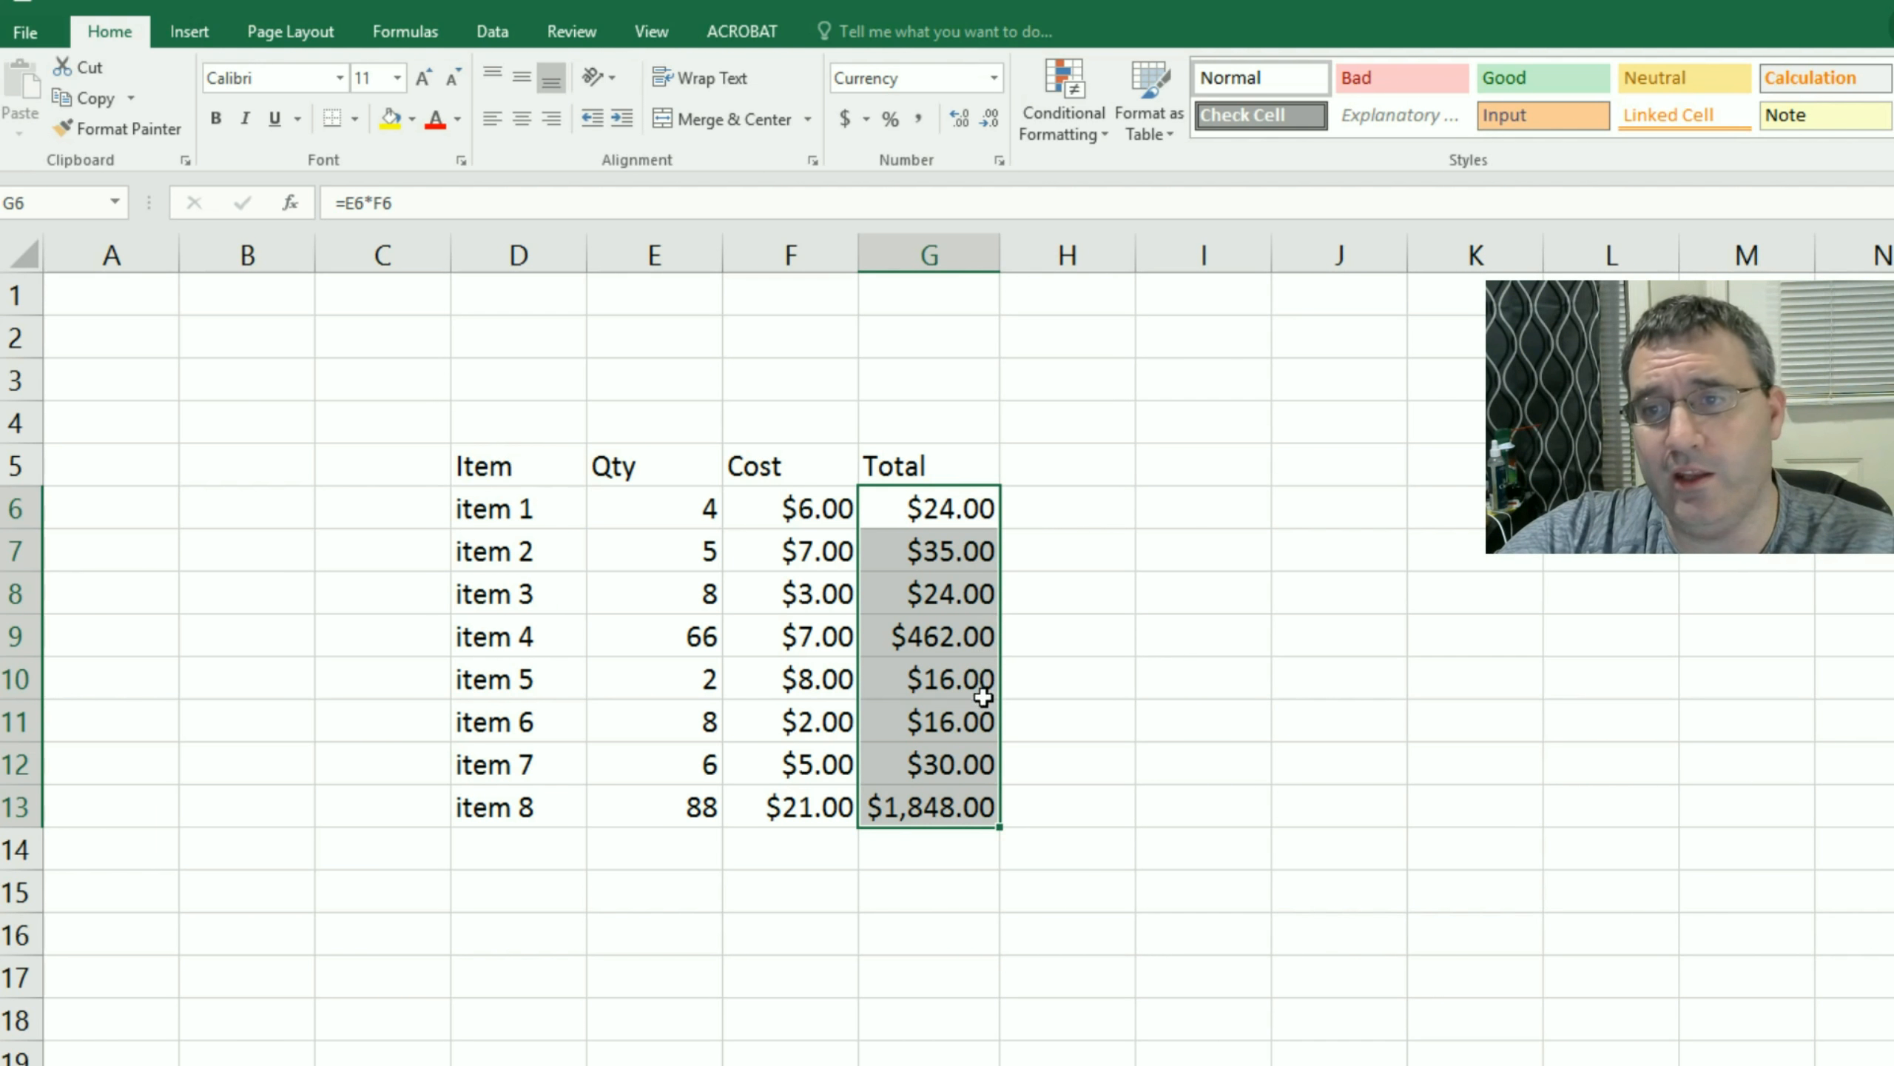
Step: Add a grand total in G14 with the formula =SUM(G6:G13) and check it against the line totals above
left_click(943, 851)
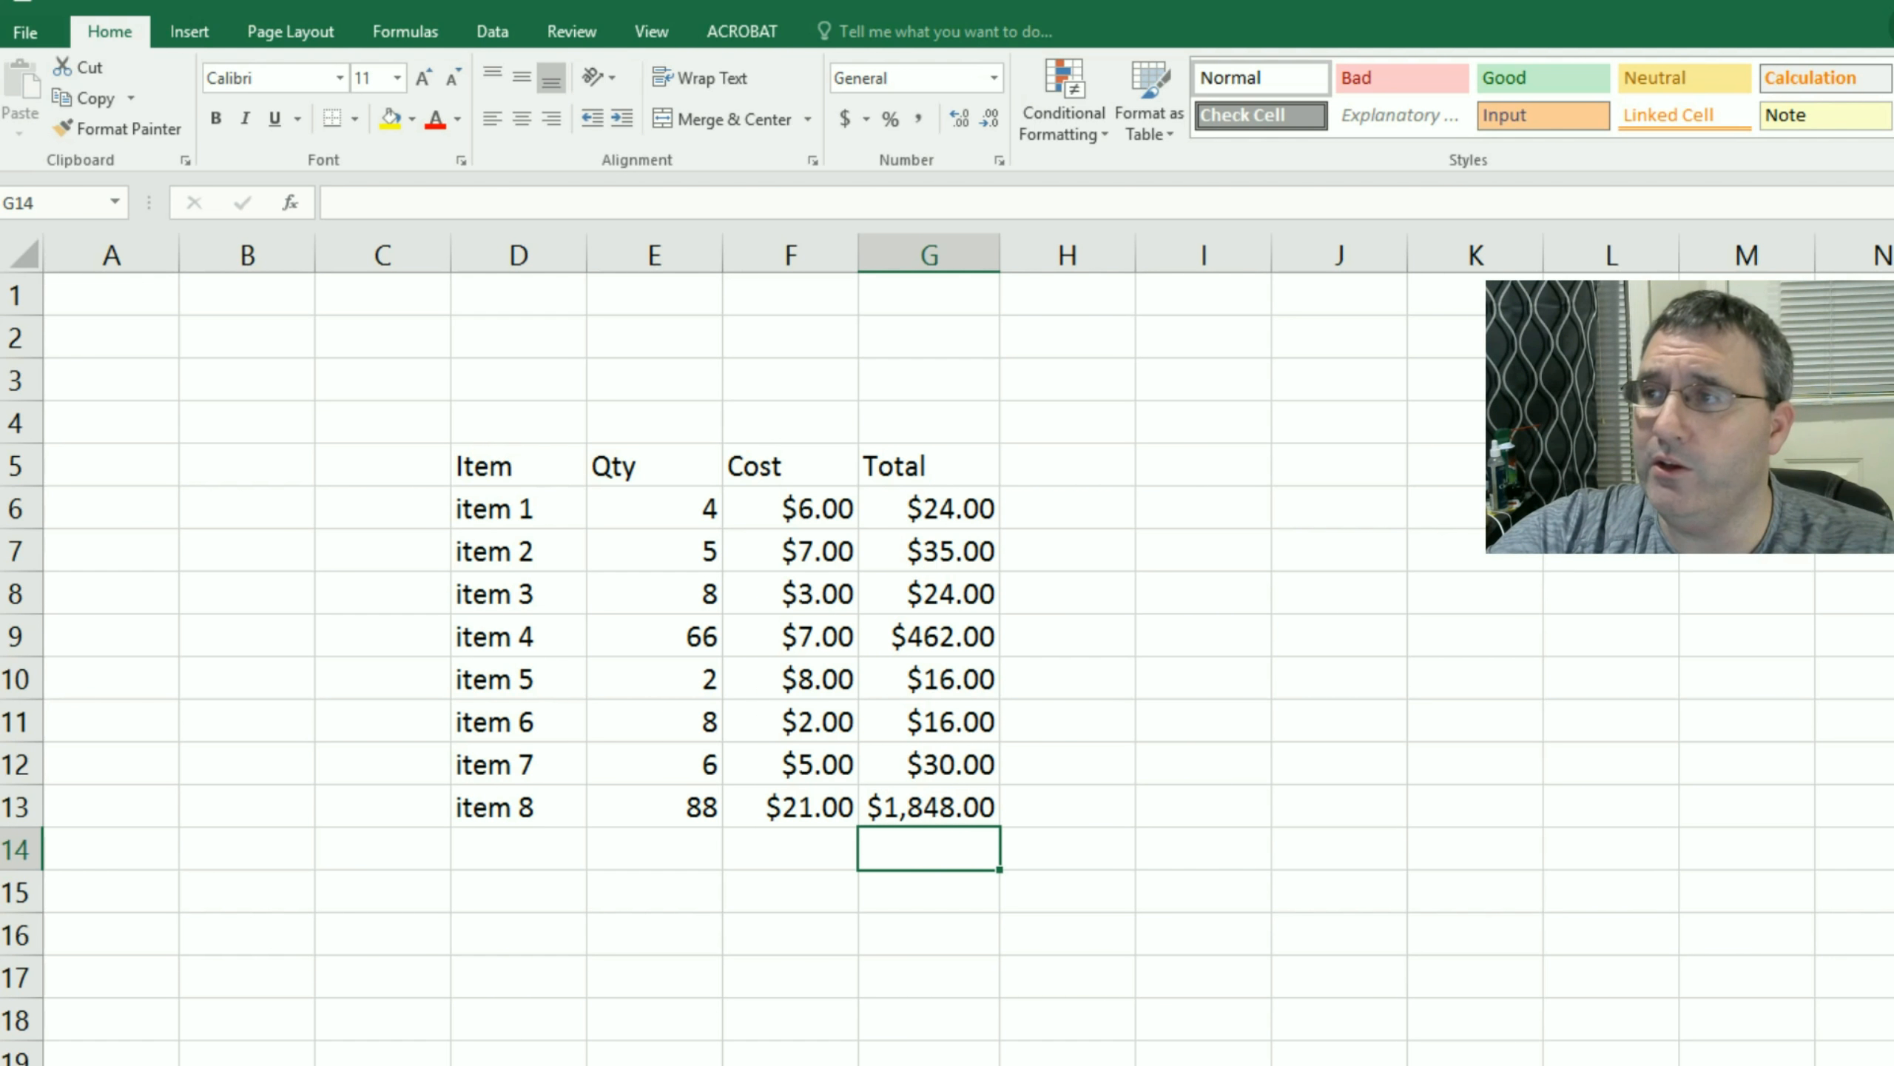
key("alt+equal")
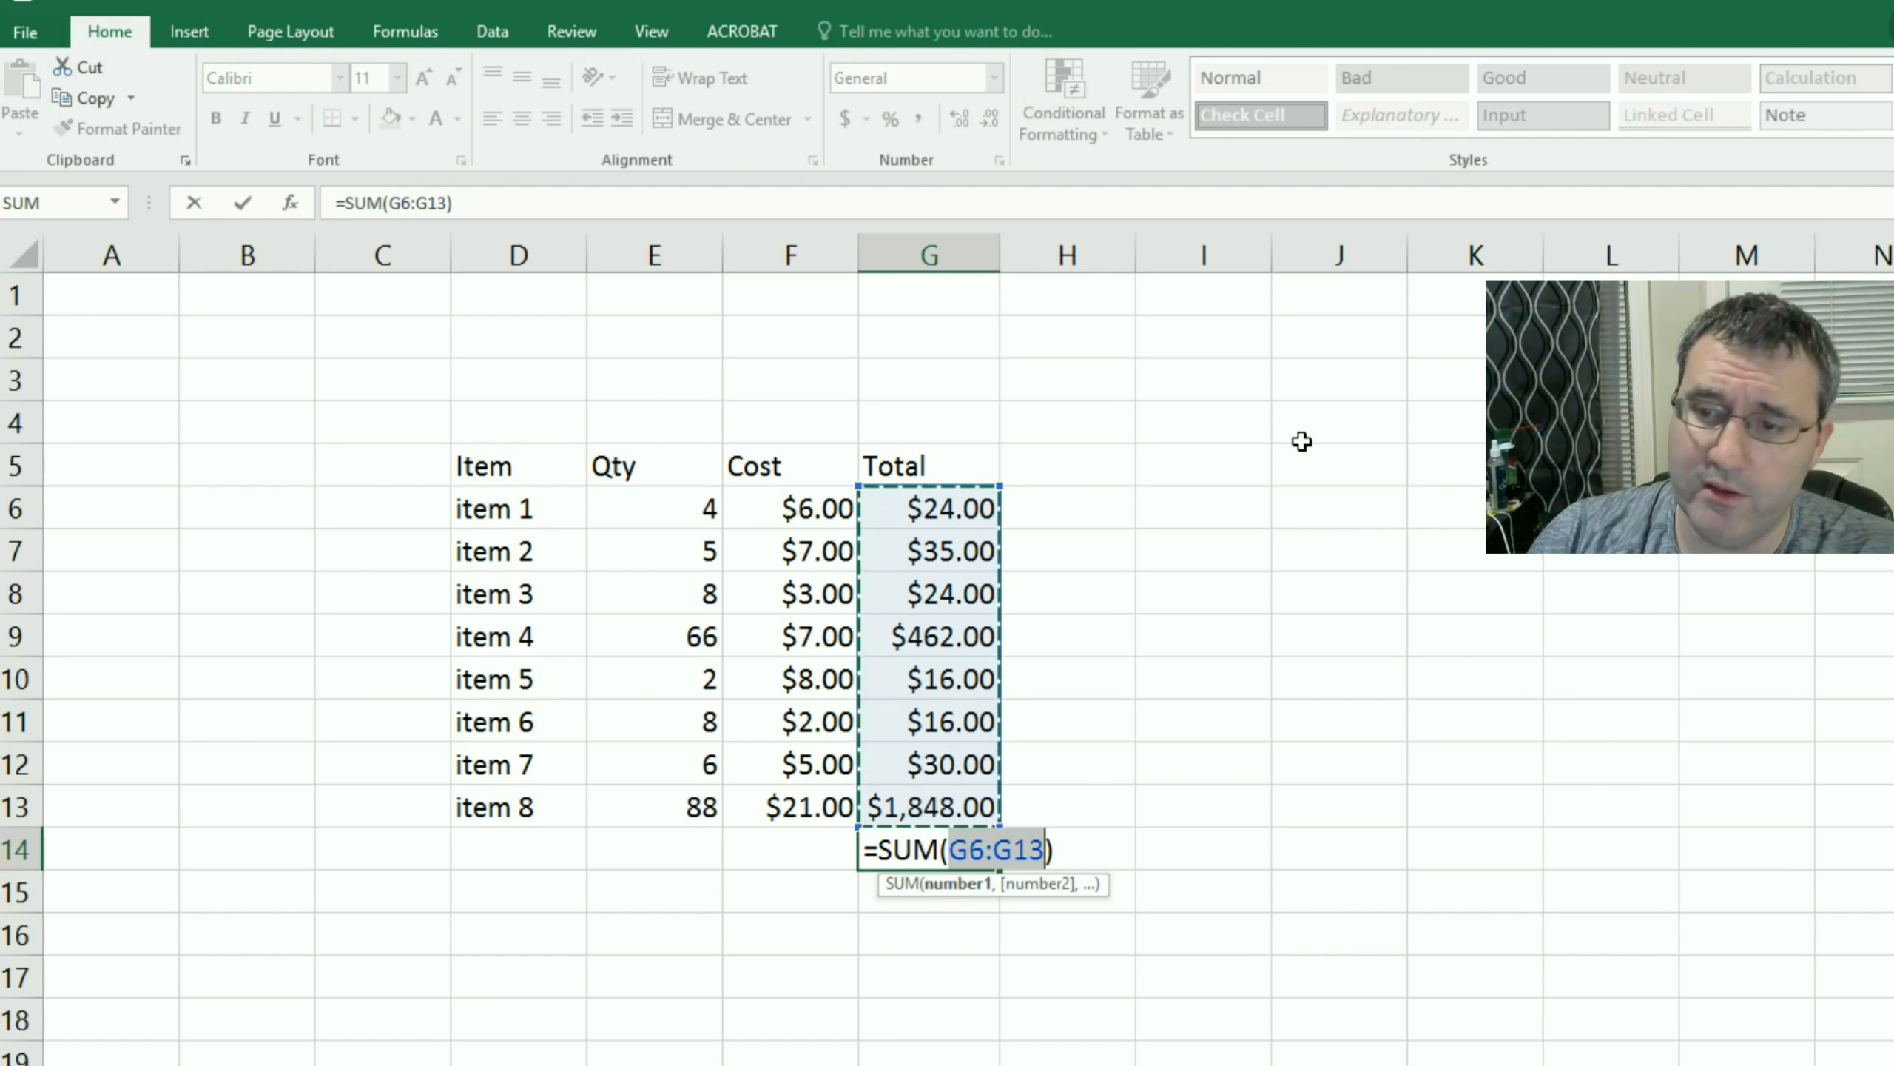
key("Return")
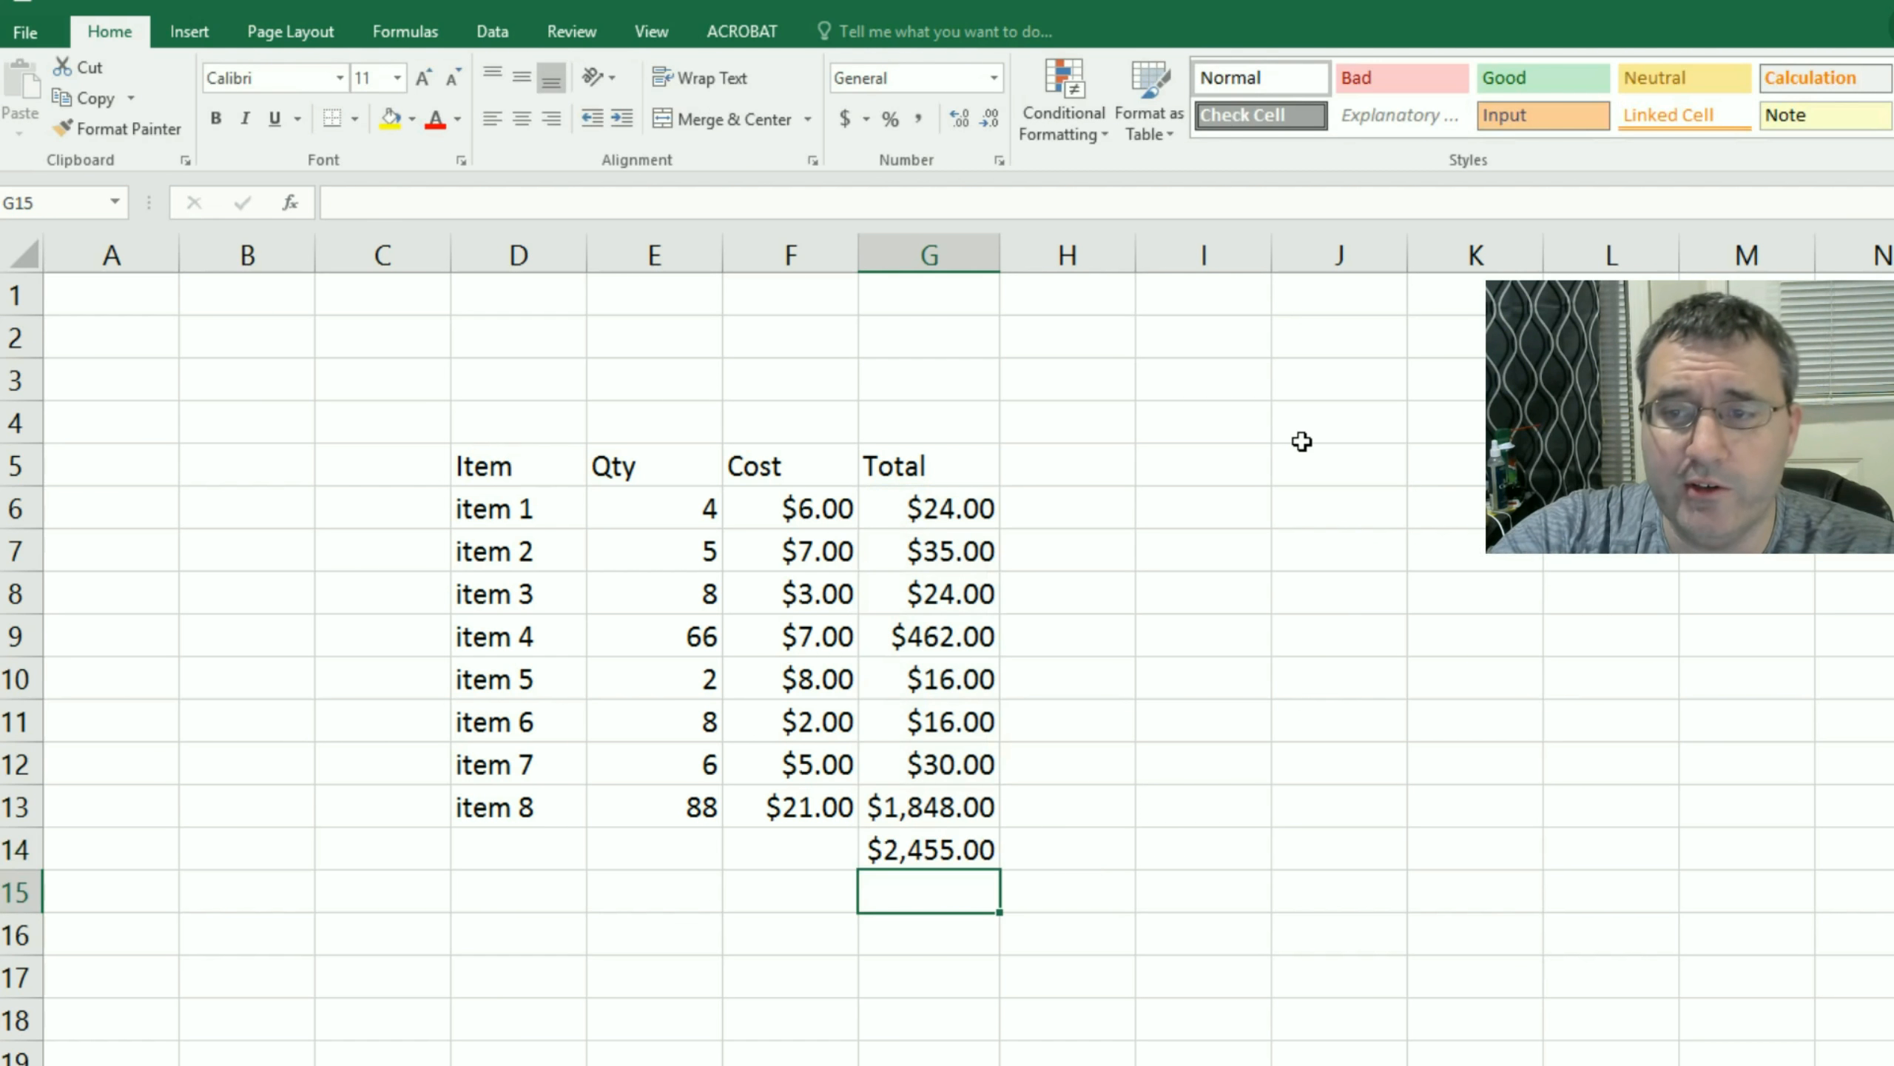
left_click(949, 850)
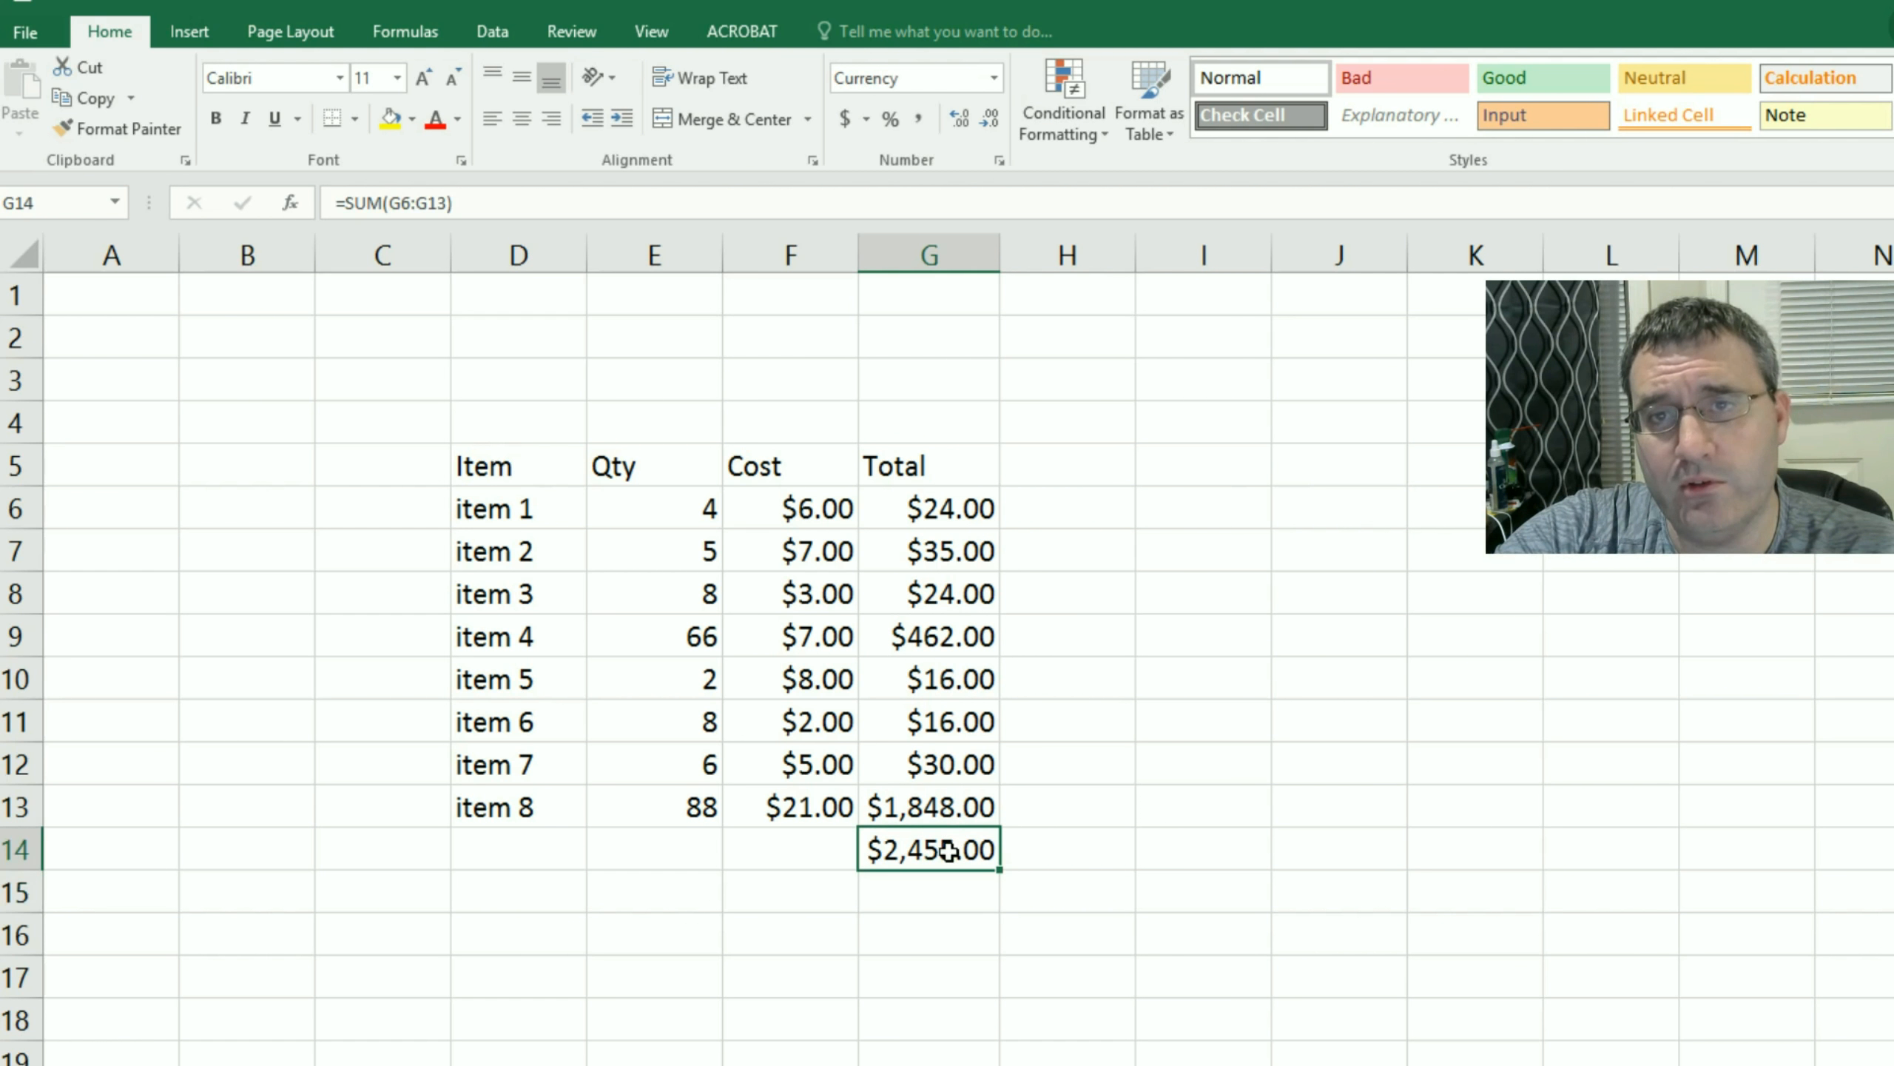
left_click_drag(925, 520, 909, 822)
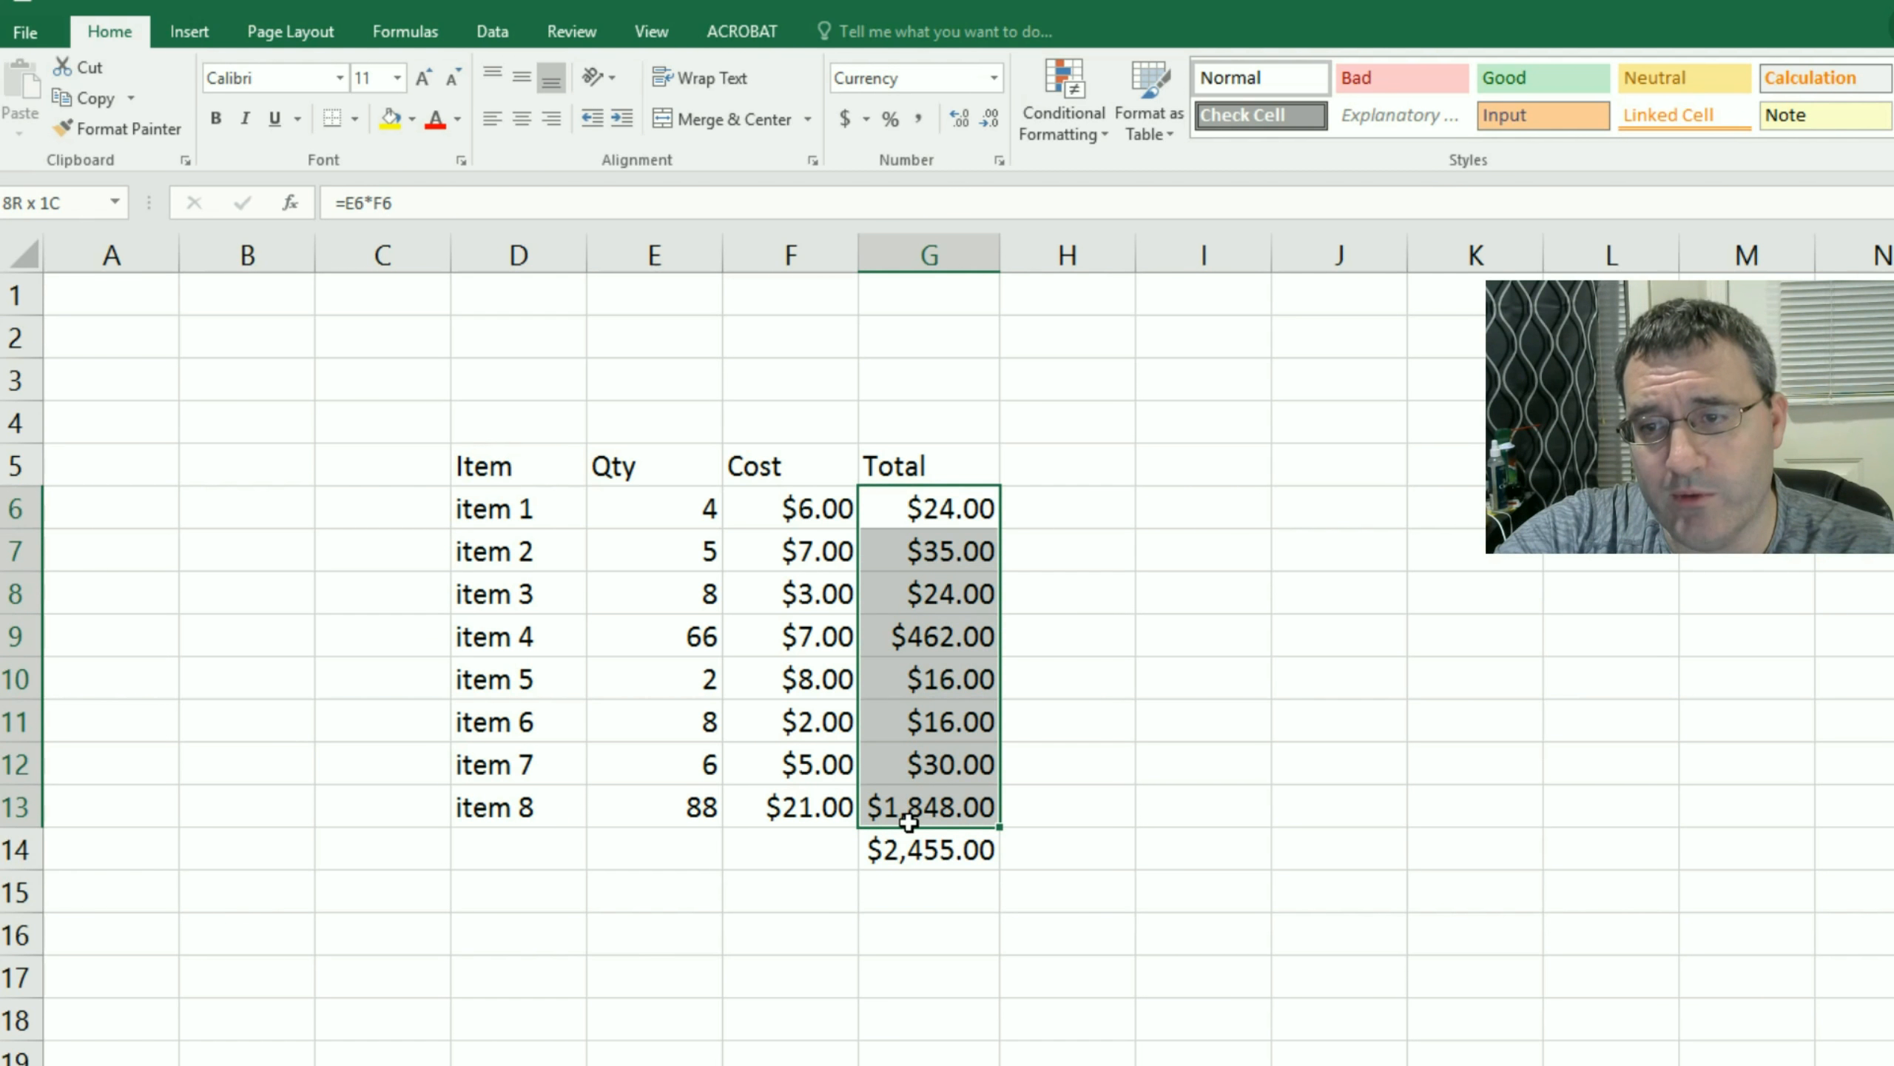
left_click(820, 851)
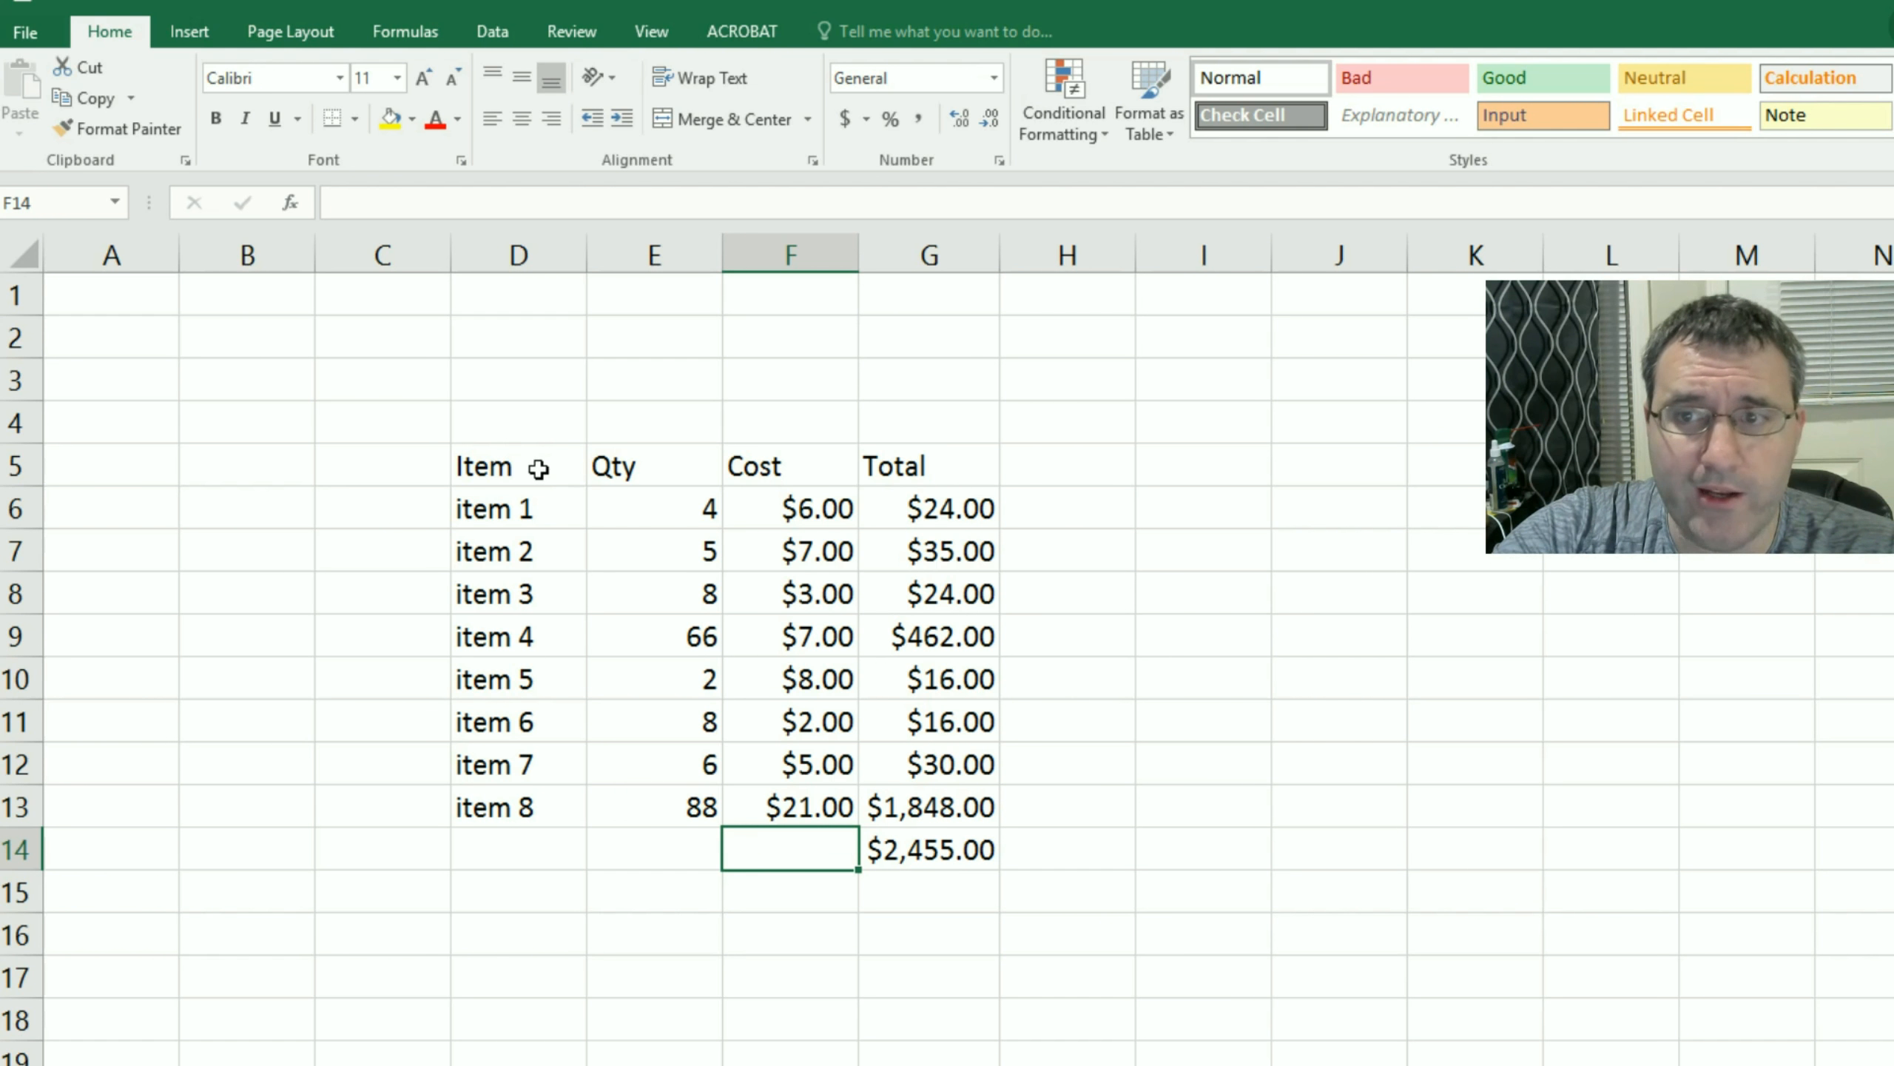
Step: Apply All Borders to the item table in D5:G13
left_click_drag(539, 467, 909, 805)
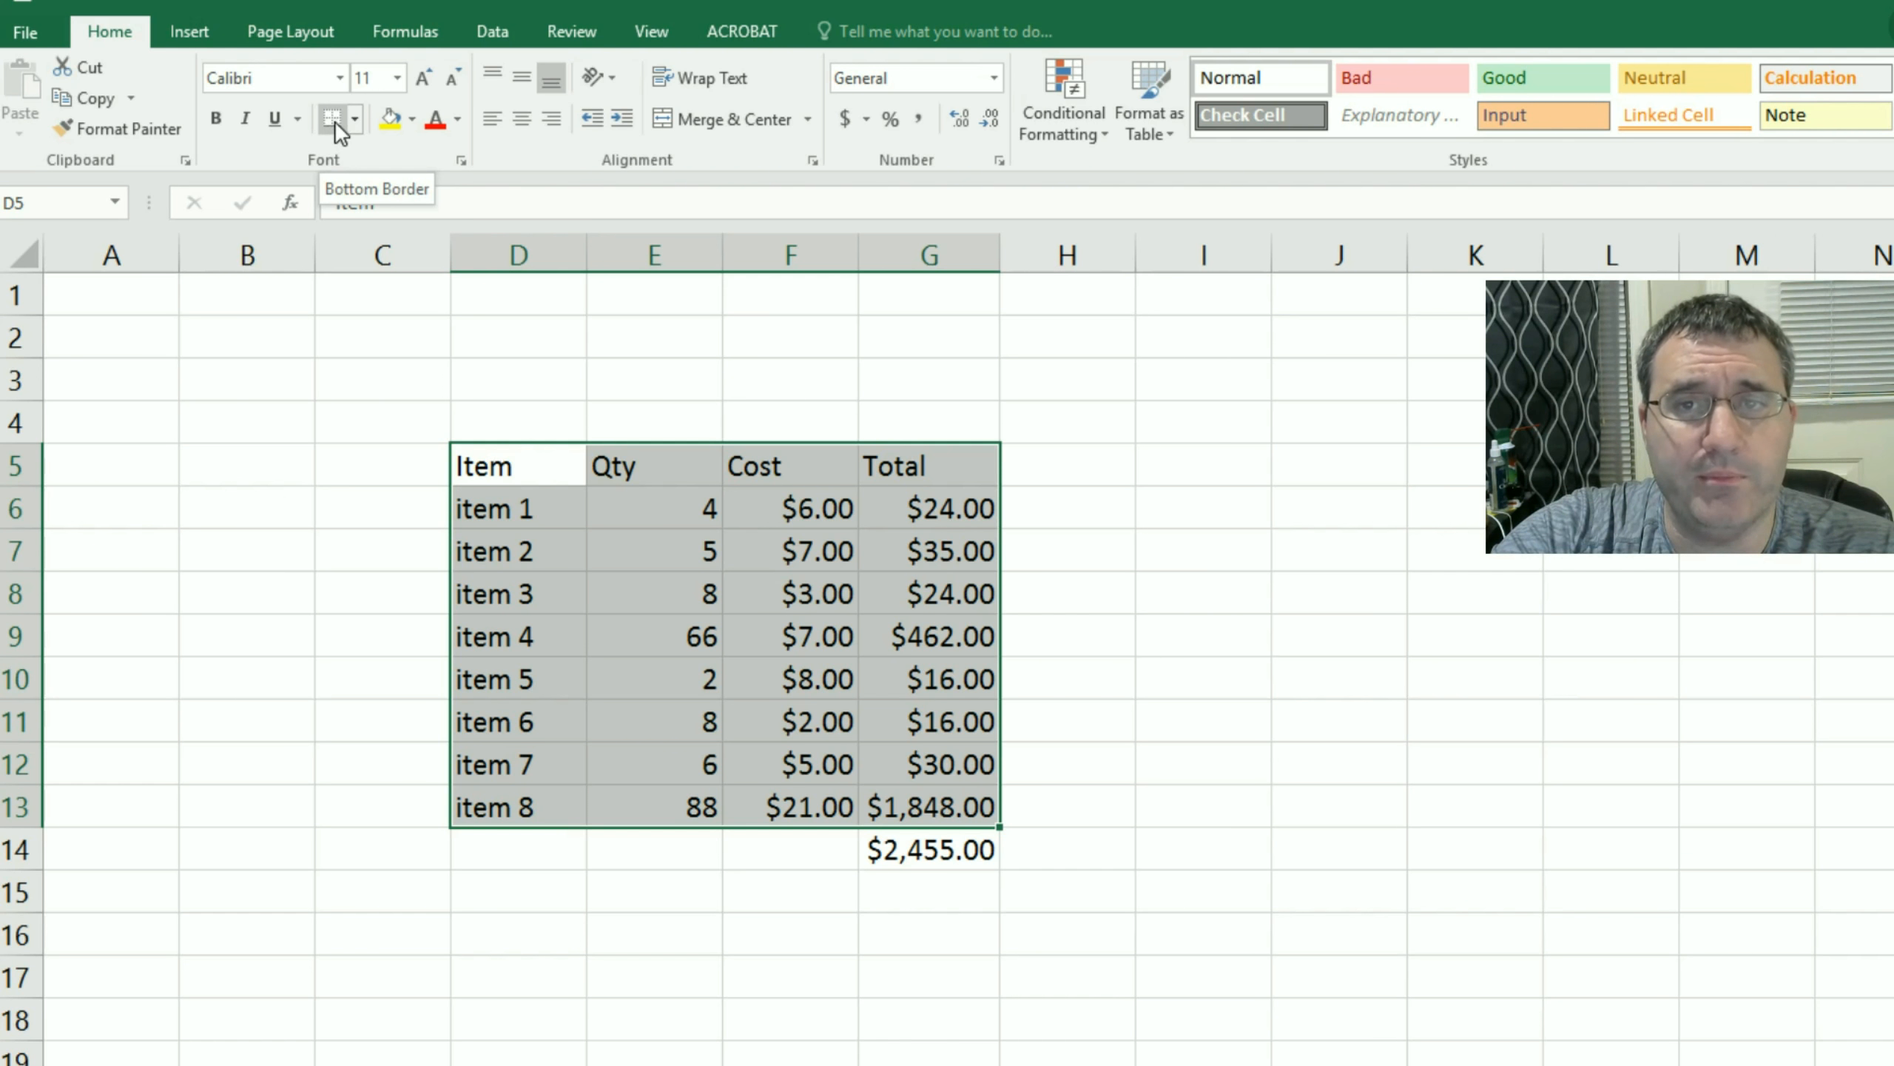
left_click(358, 113)
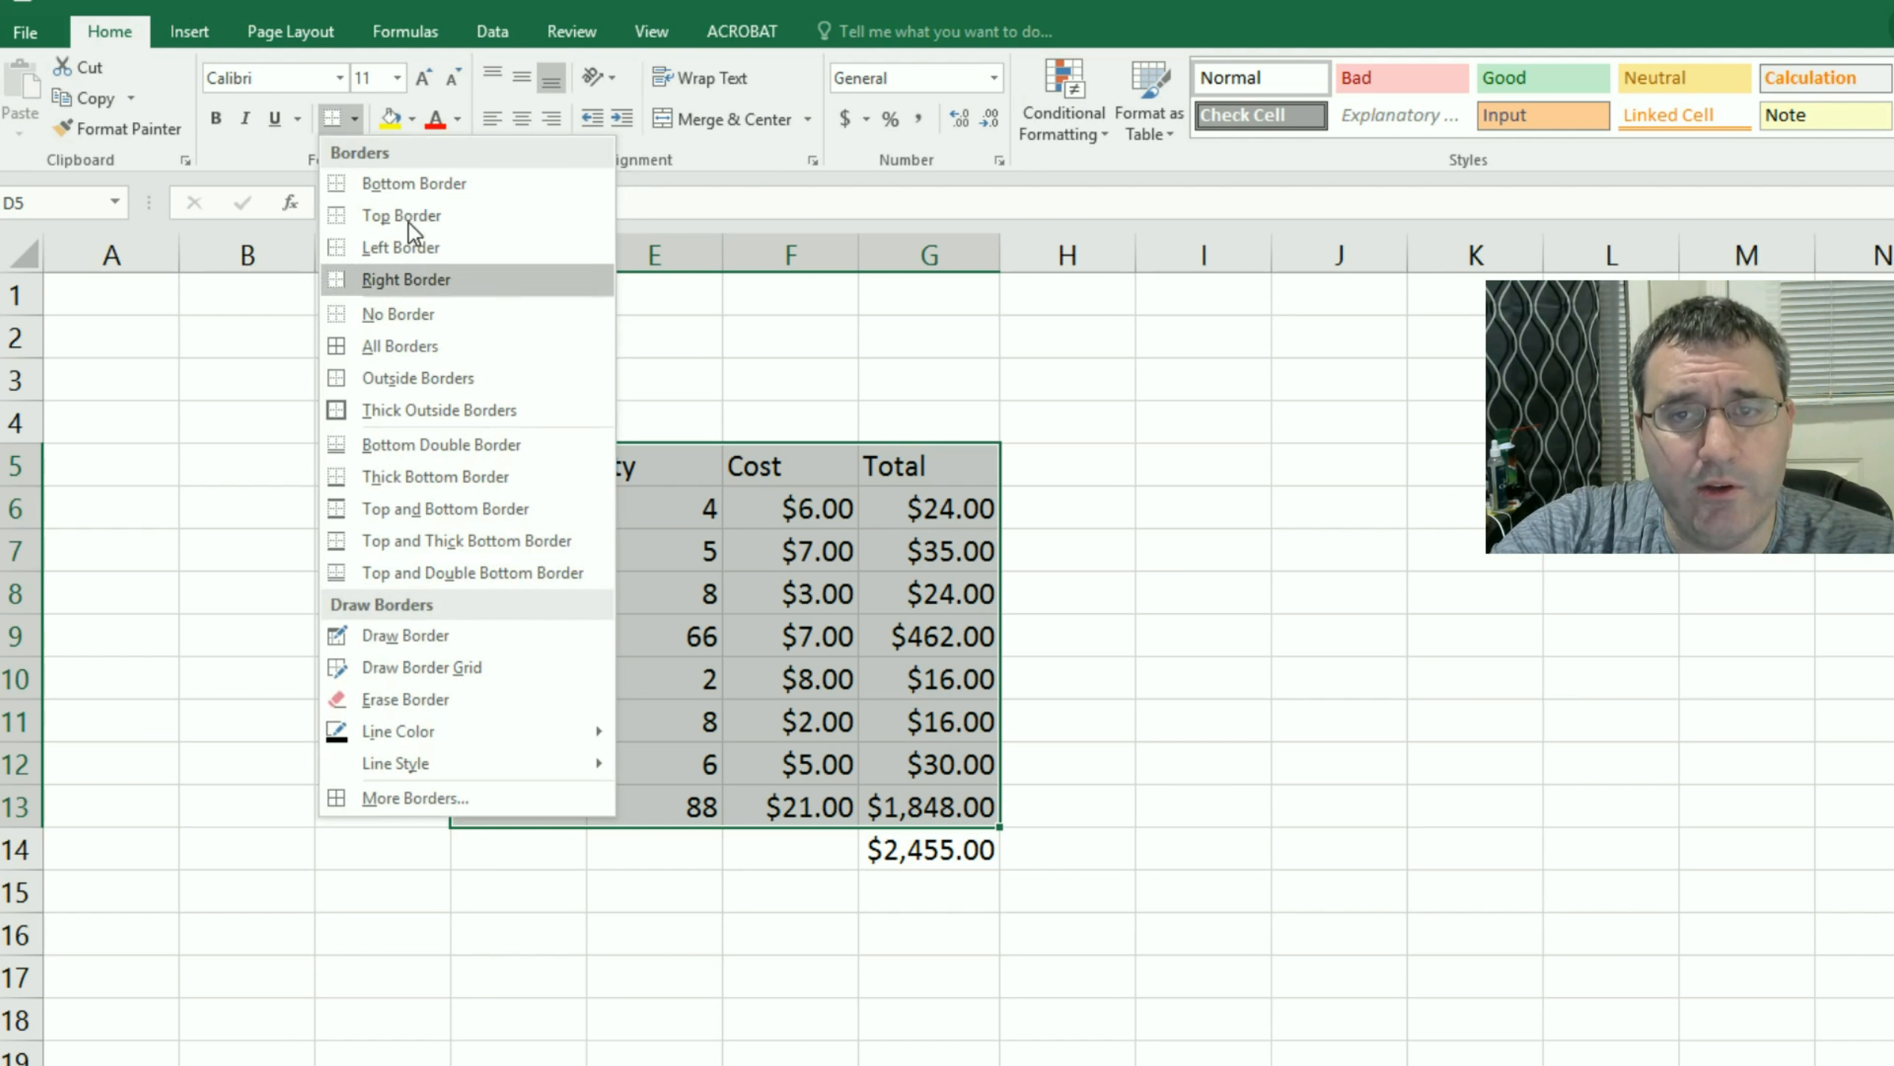
left_click(430, 344)
left_click(409, 598)
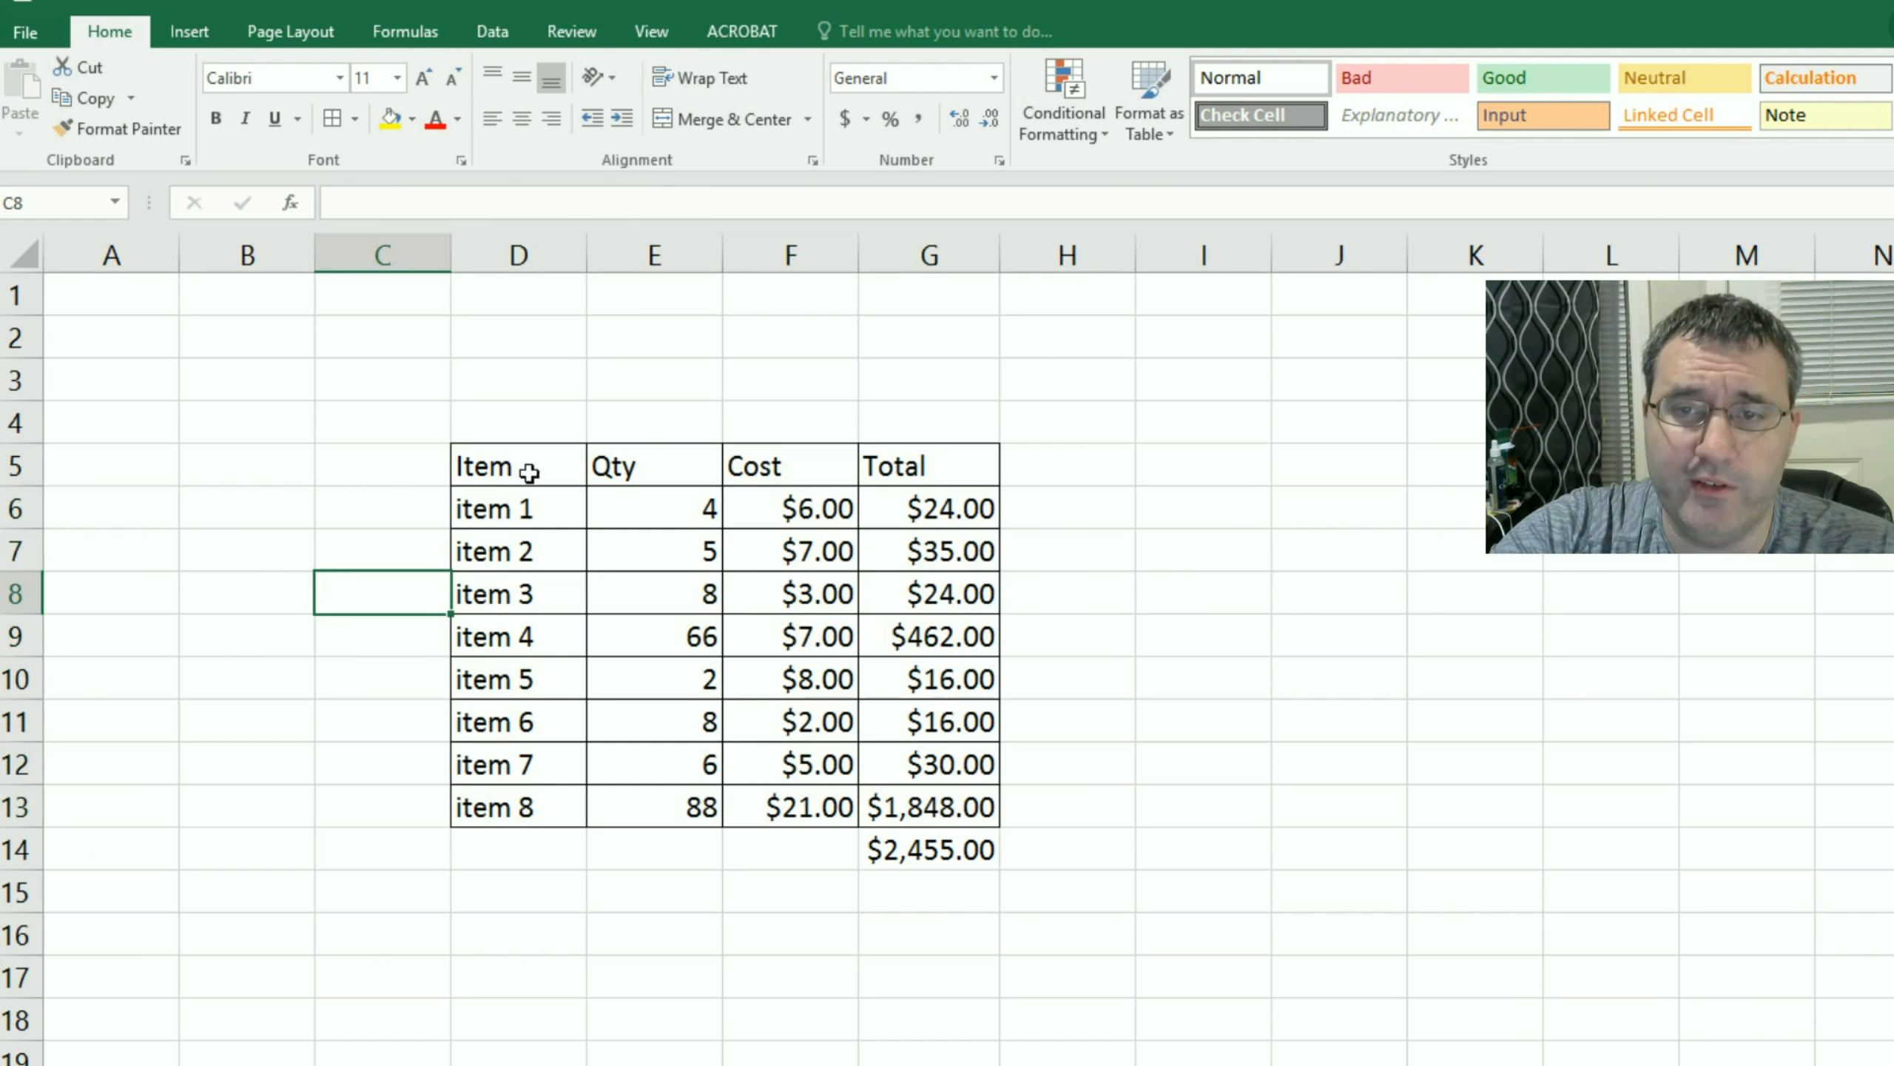
Step: Add Thick Outside Borders around the item table D5:G13
left_click_drag(497, 470, 949, 819)
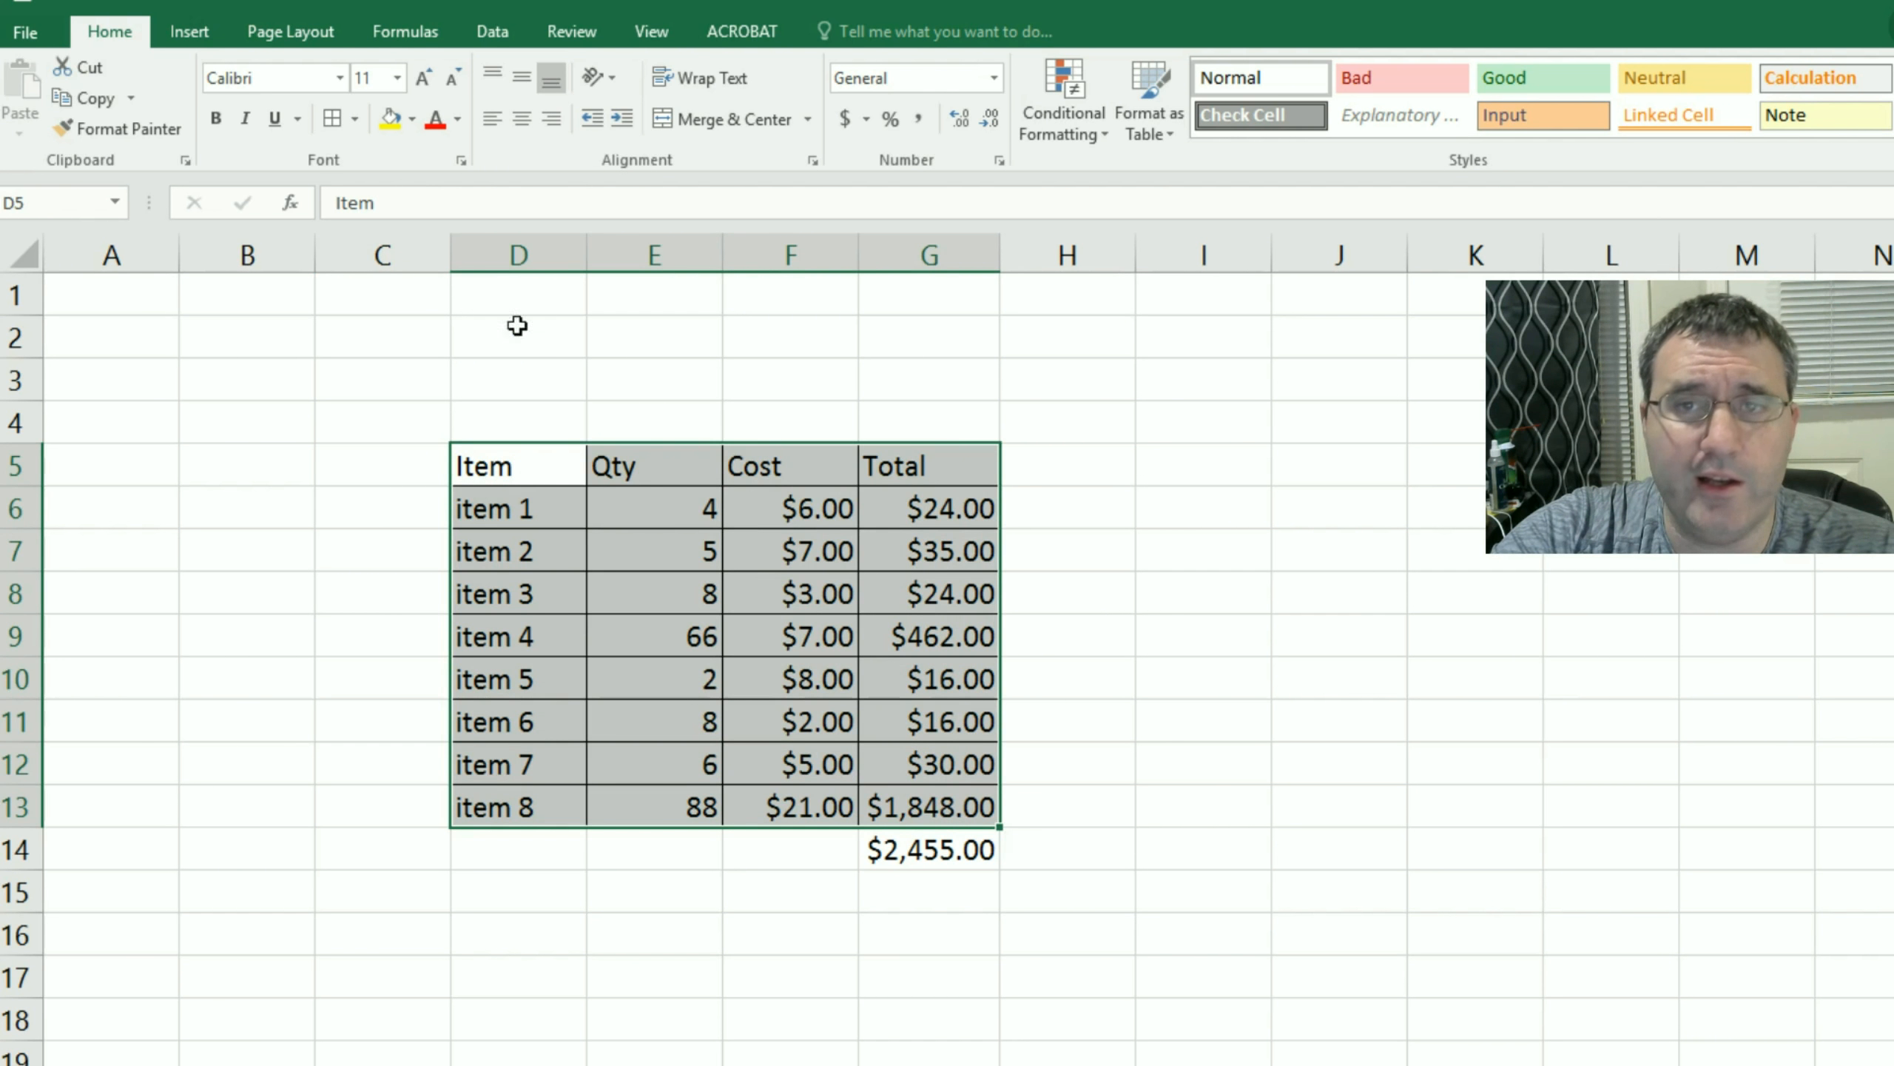
left_click(354, 119)
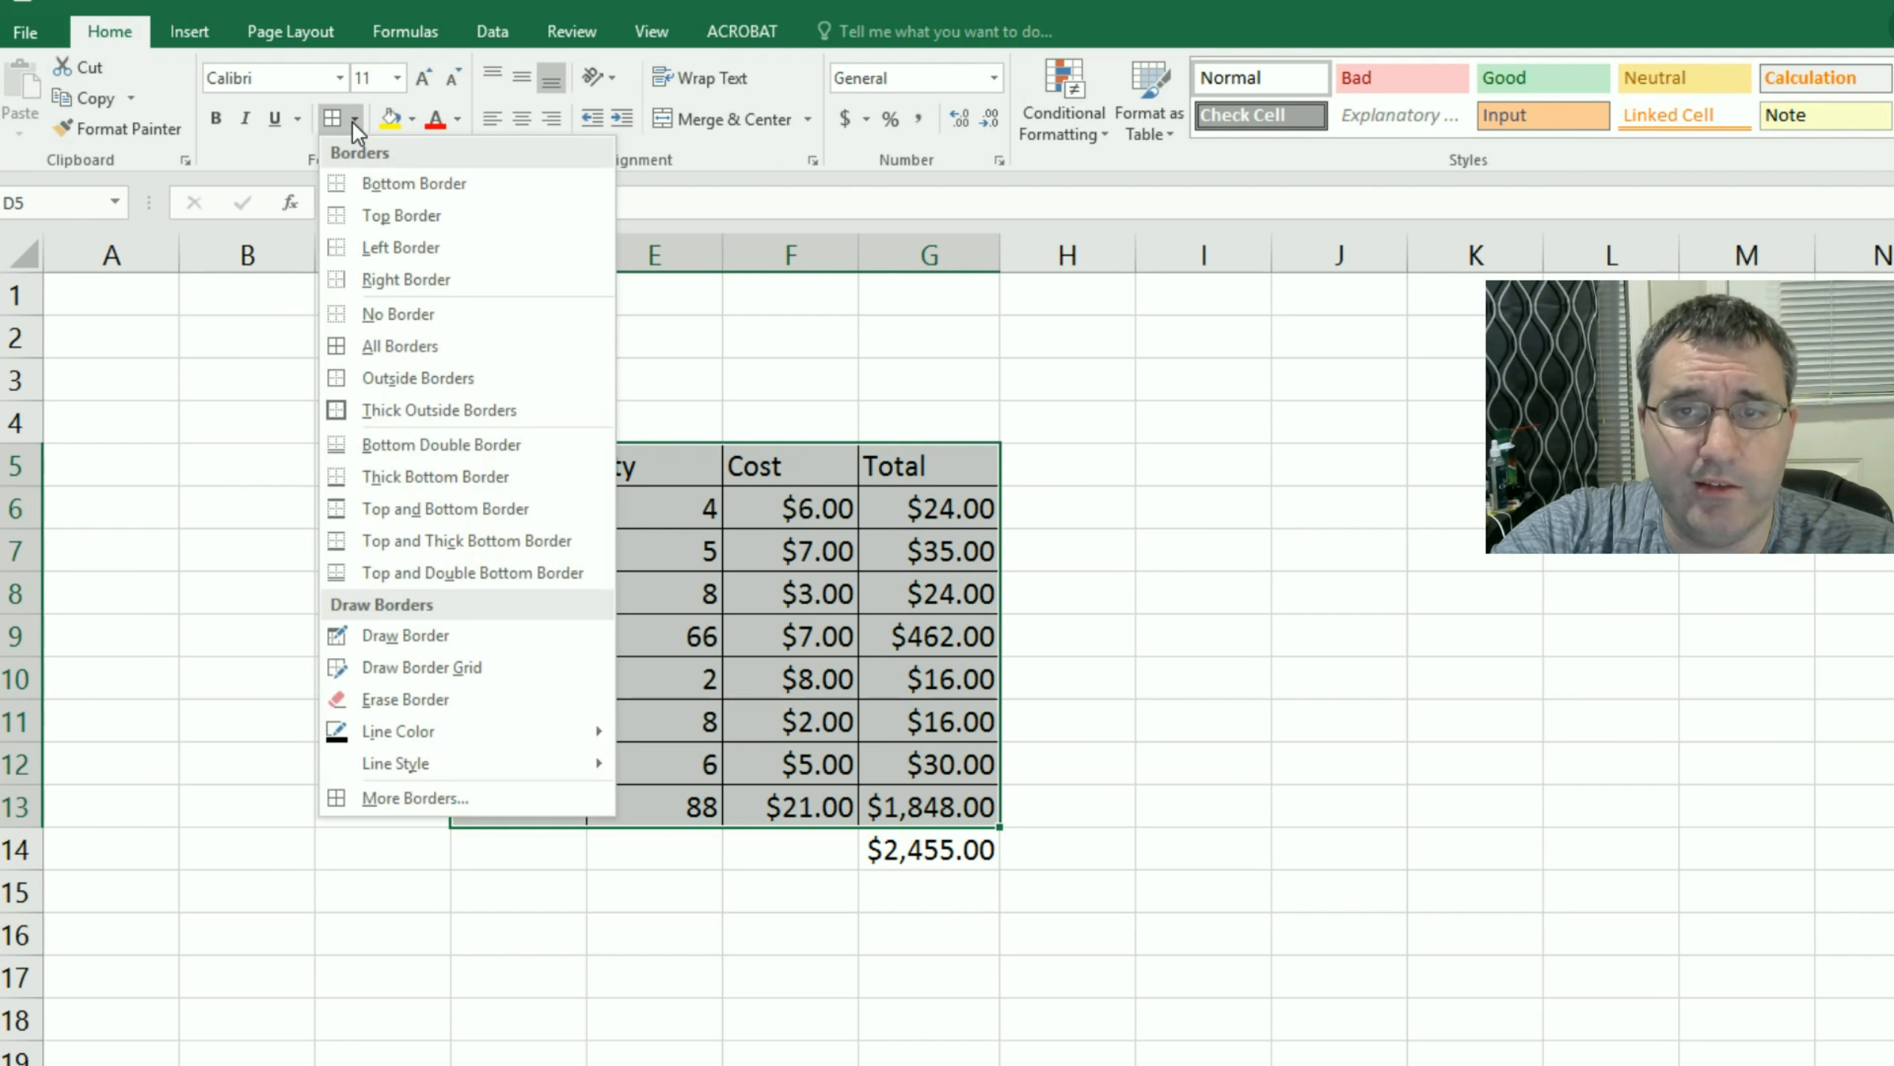
left_click(401, 410)
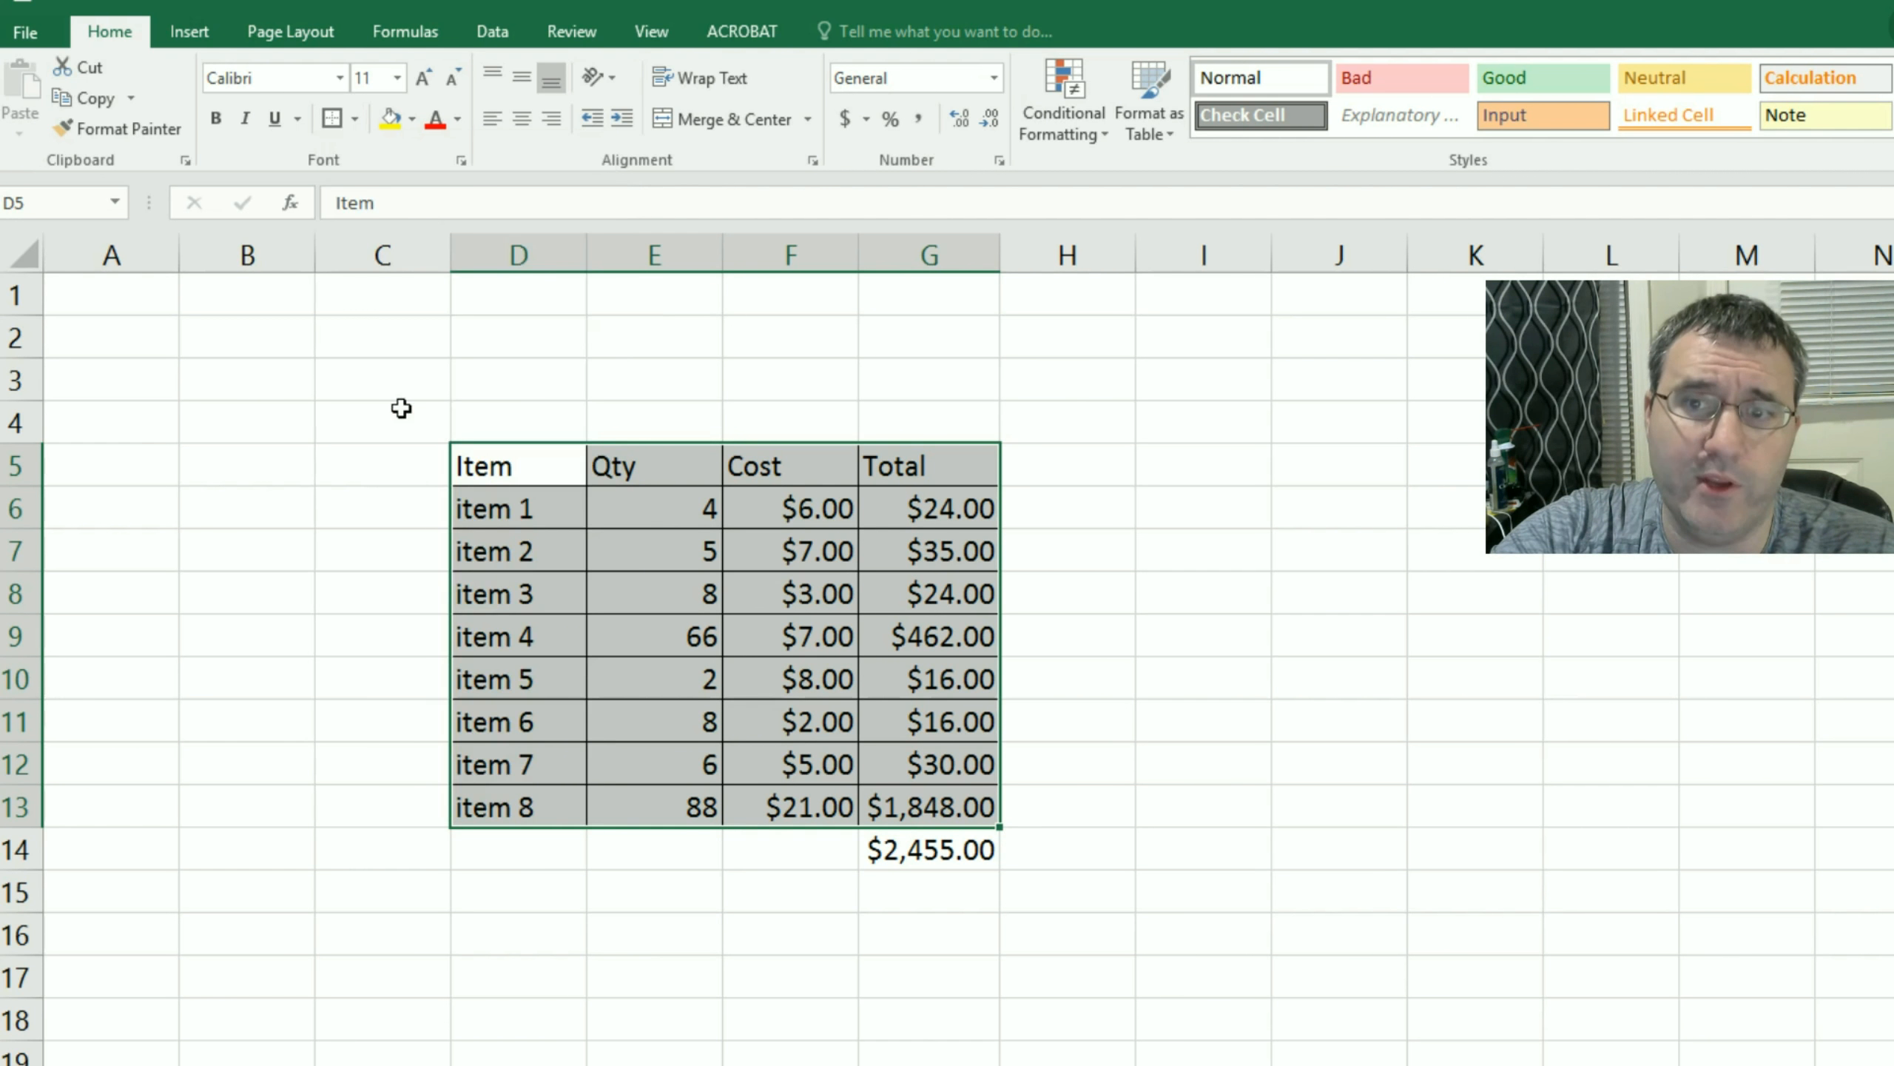
left_click(379, 601)
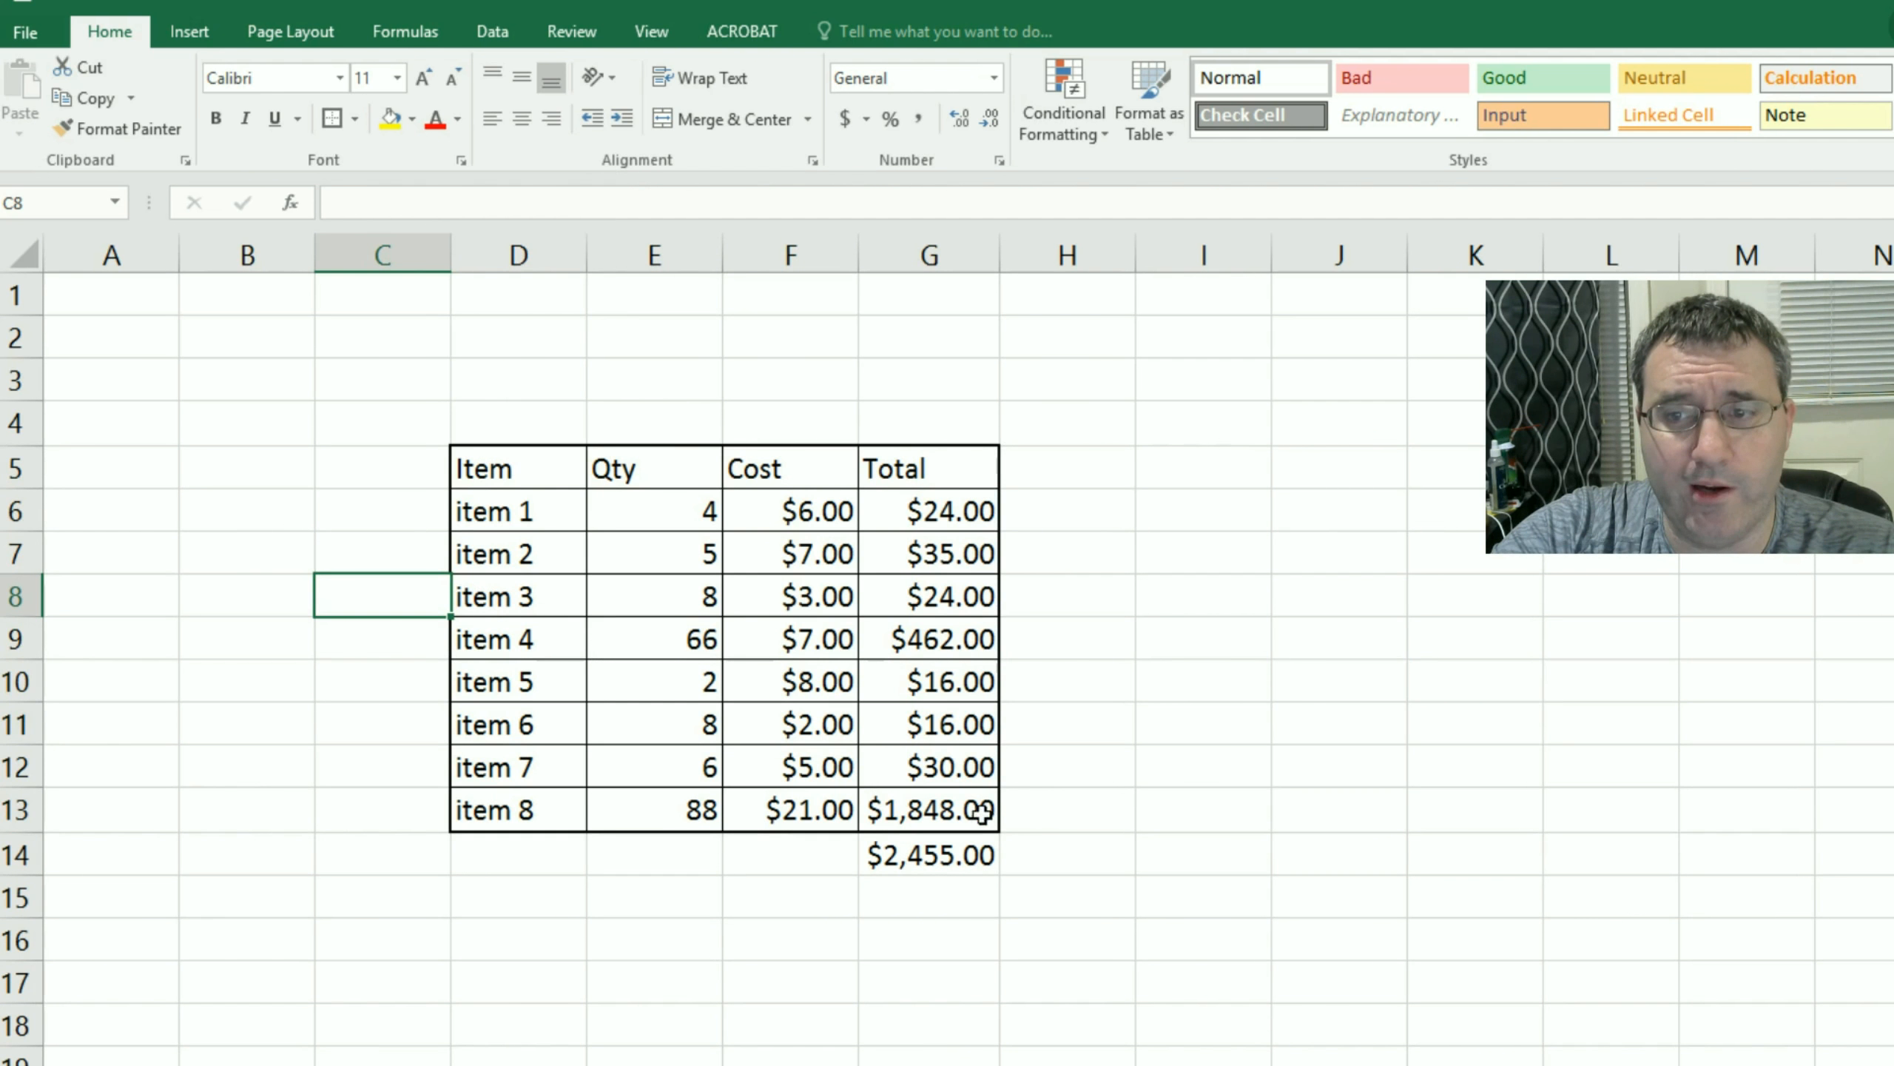
Step: Apply Thick Outside Borders to the grand total cell G14
left_click(966, 848)
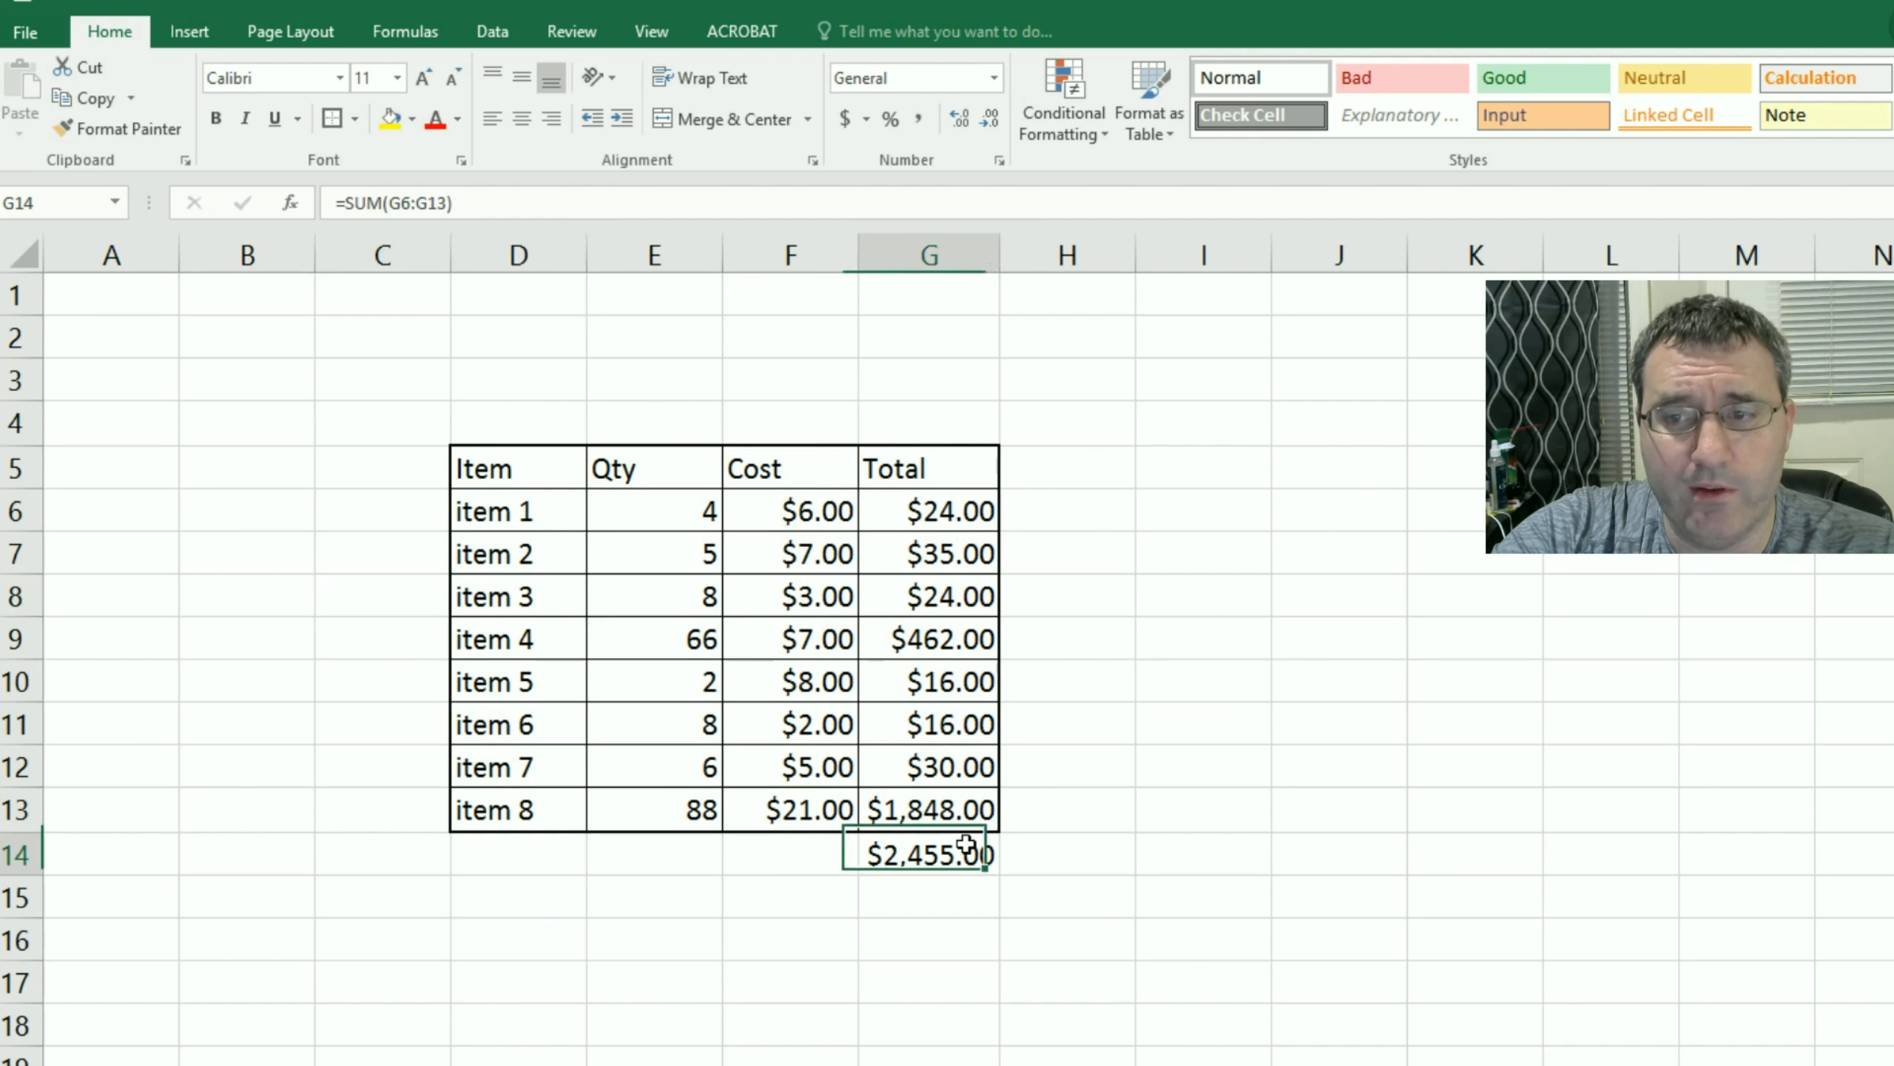
left_click(333, 119)
left_click(675, 851)
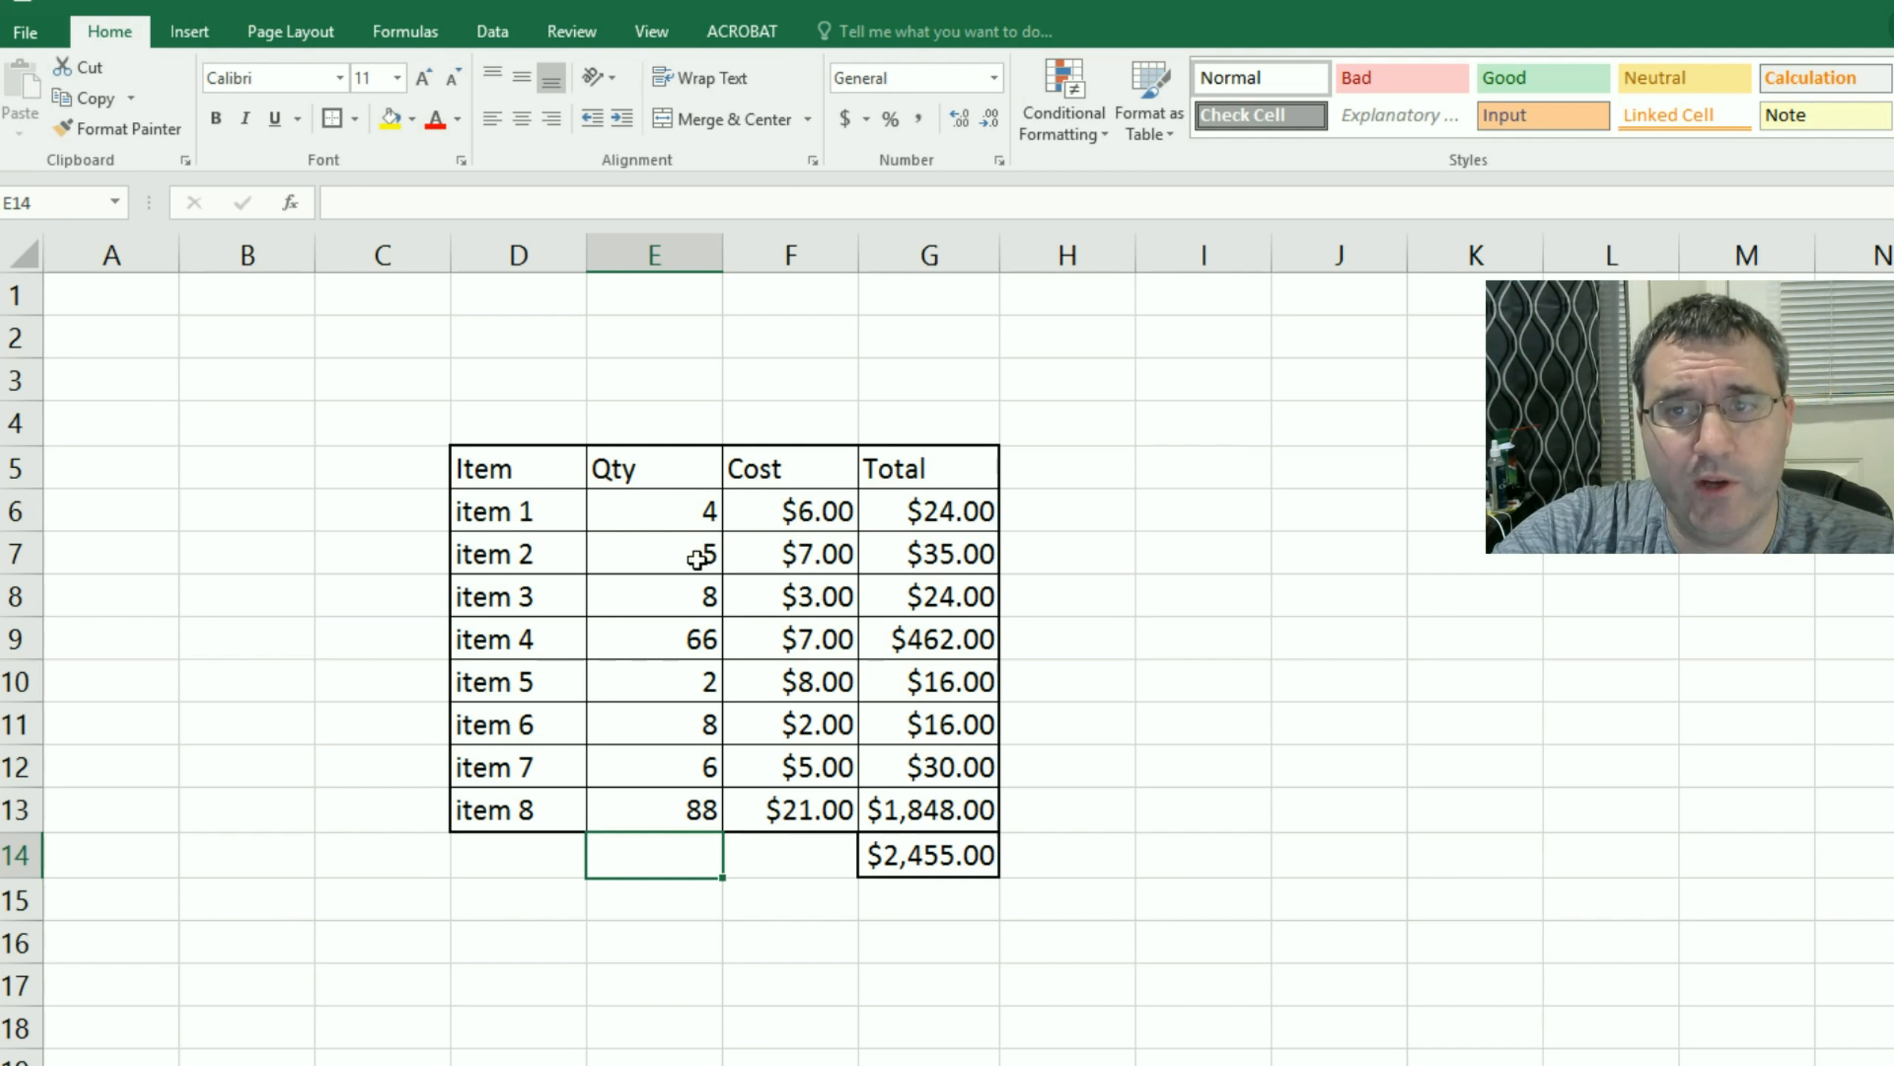
left_click(938, 521)
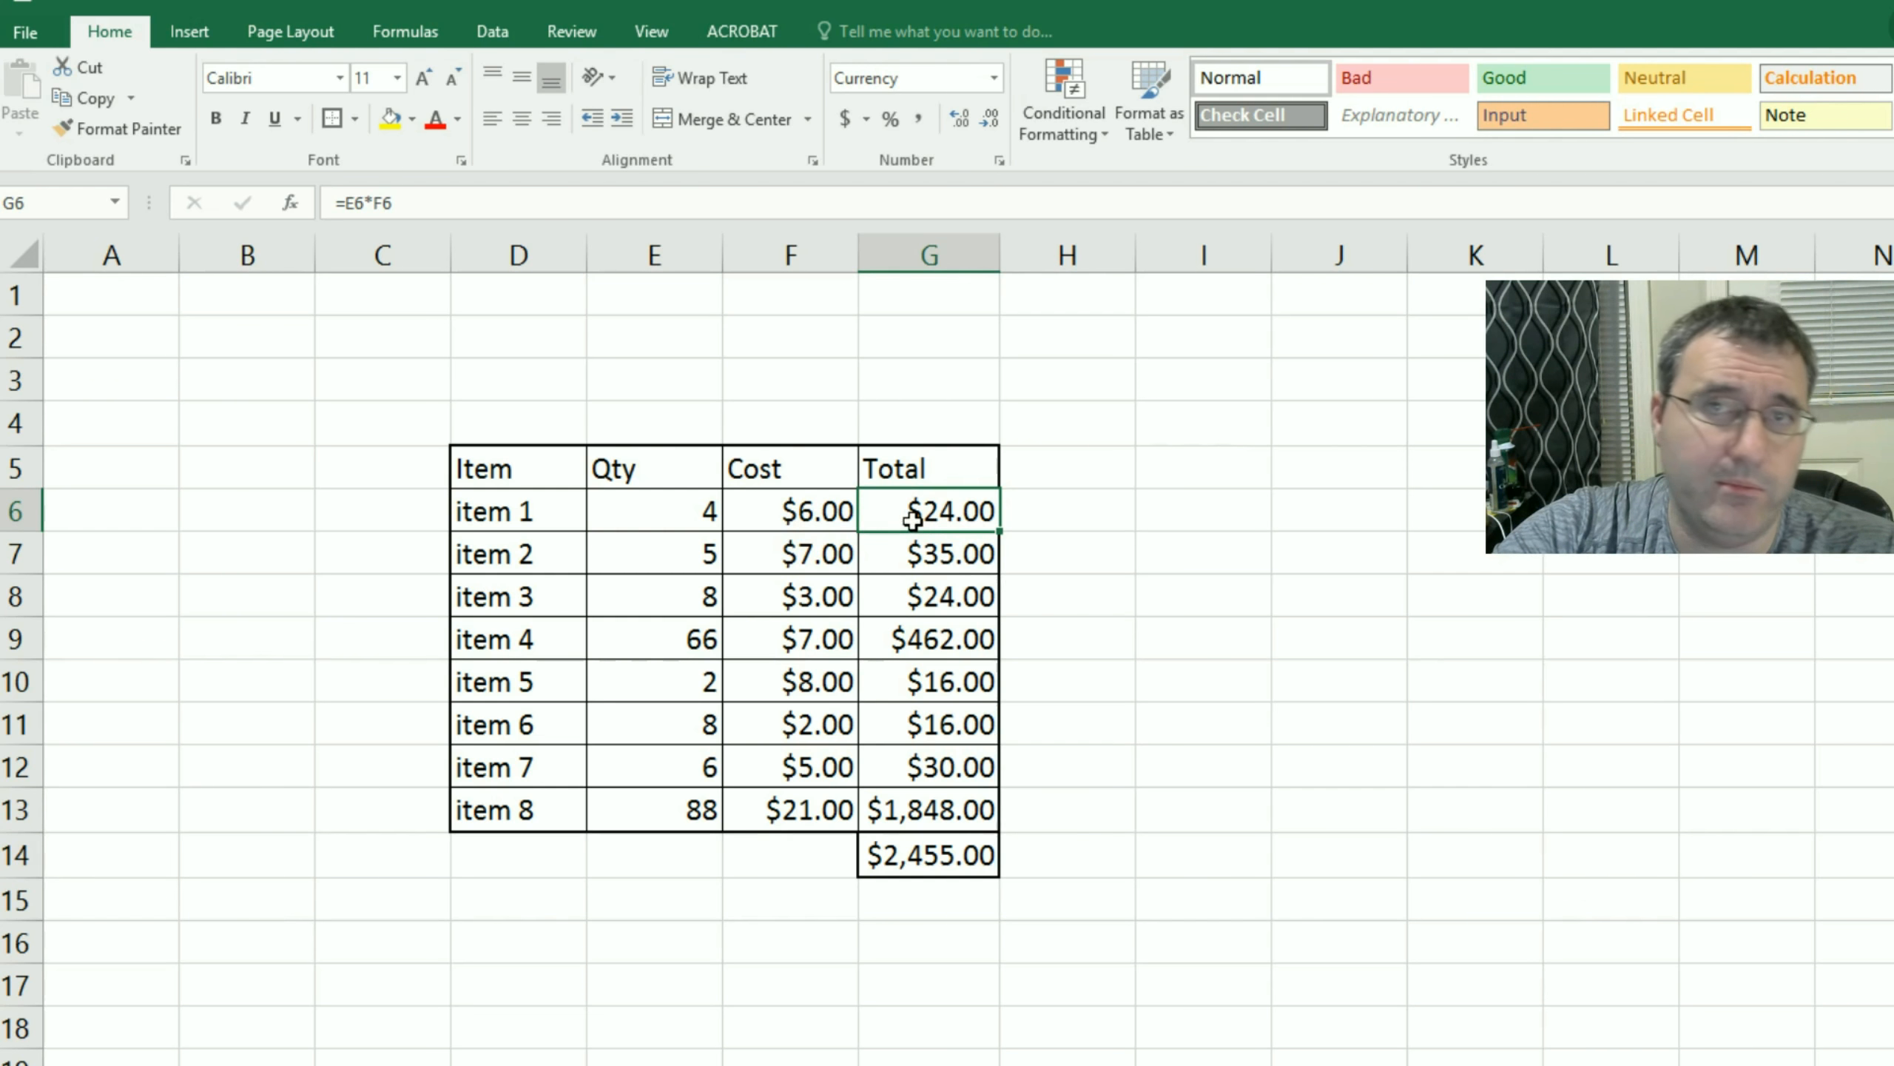
left_click(903, 859)
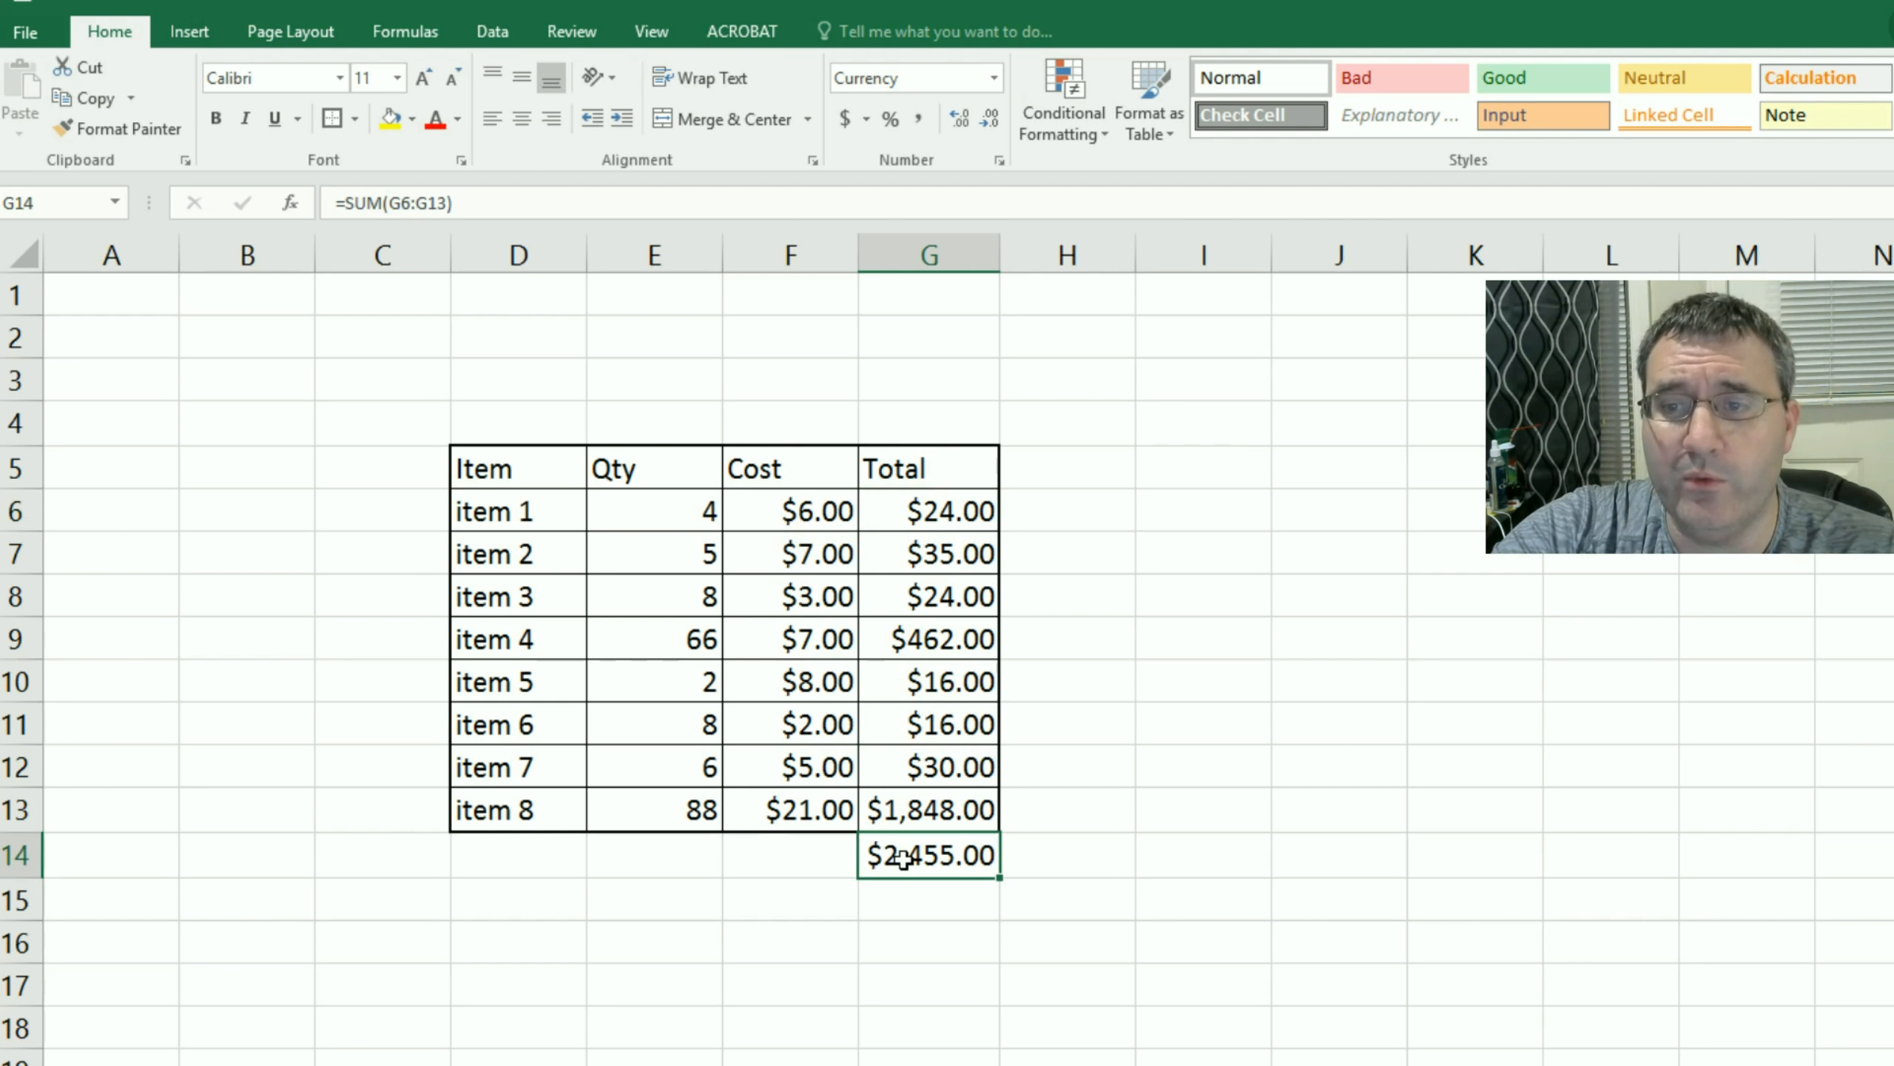
Step: Turn on filtering for the header row D5:G5 of the item table
left_click(549, 475)
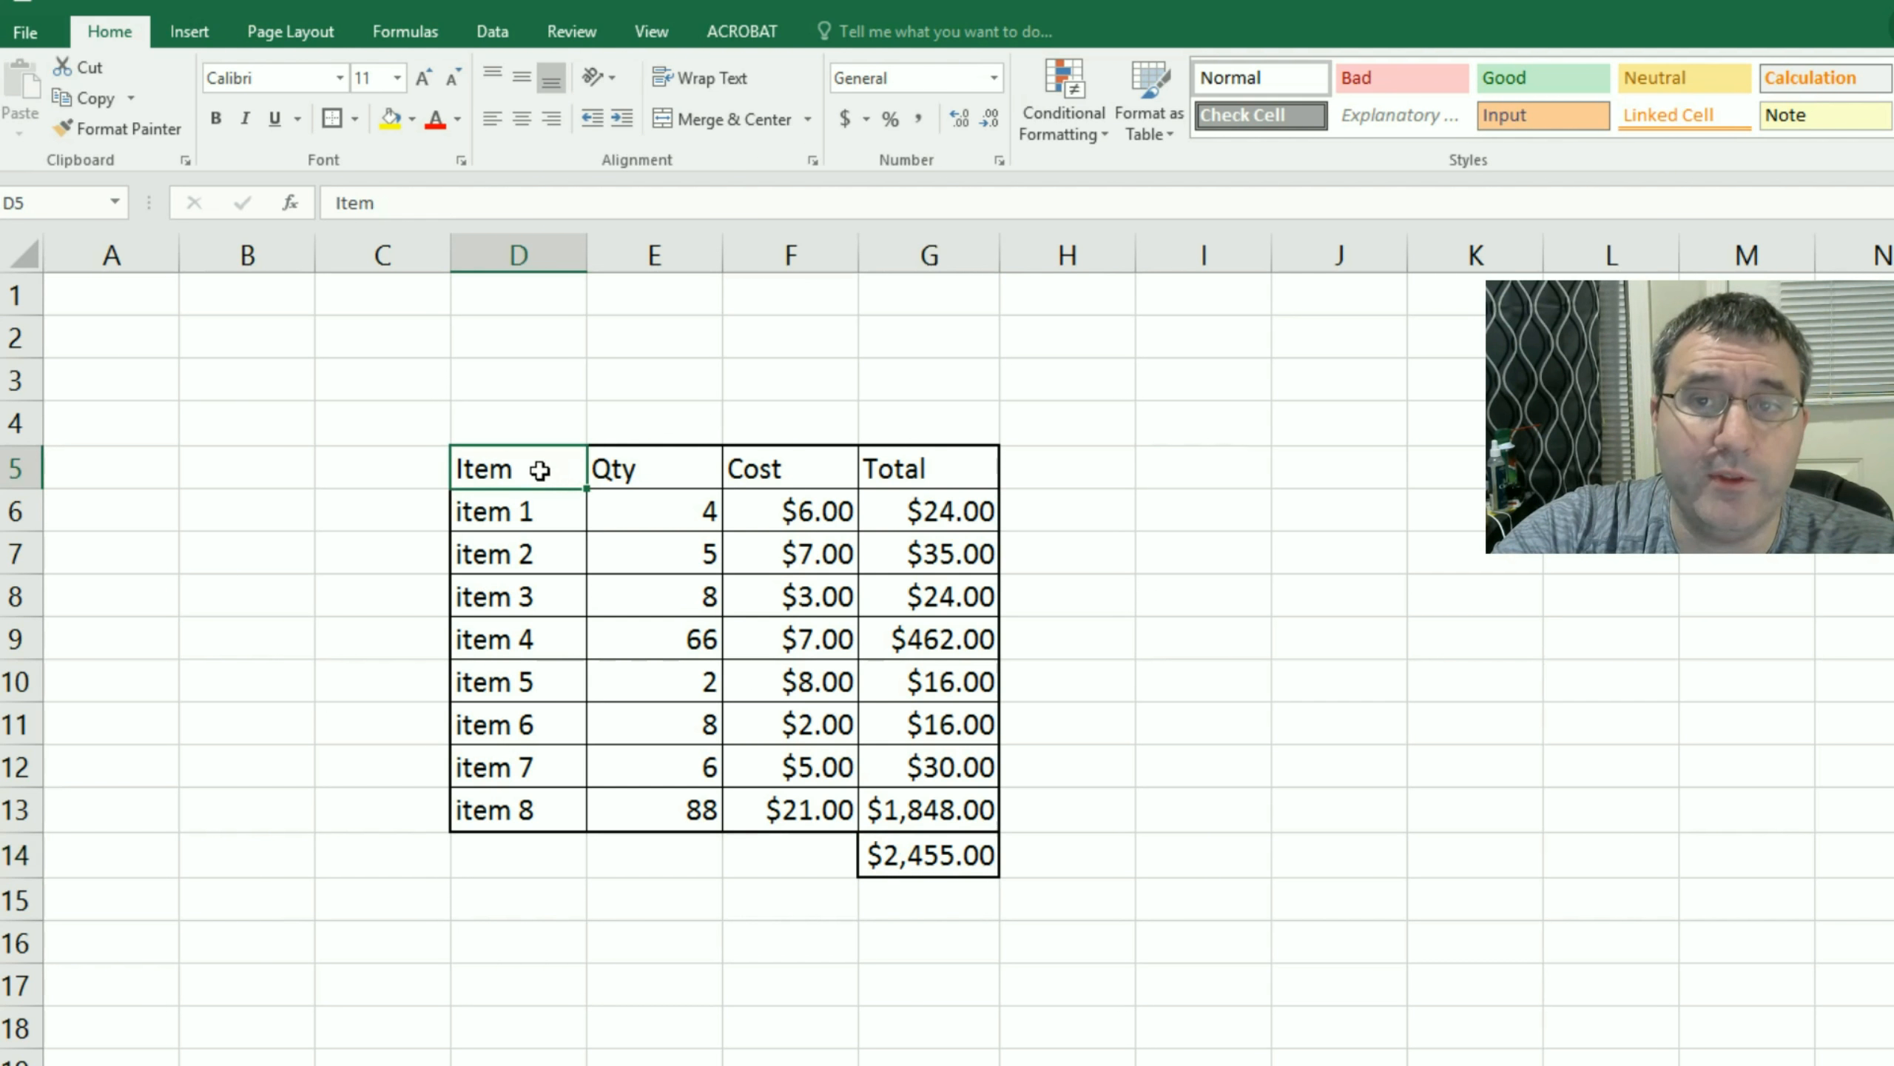
left_click_drag(540, 470, 898, 472)
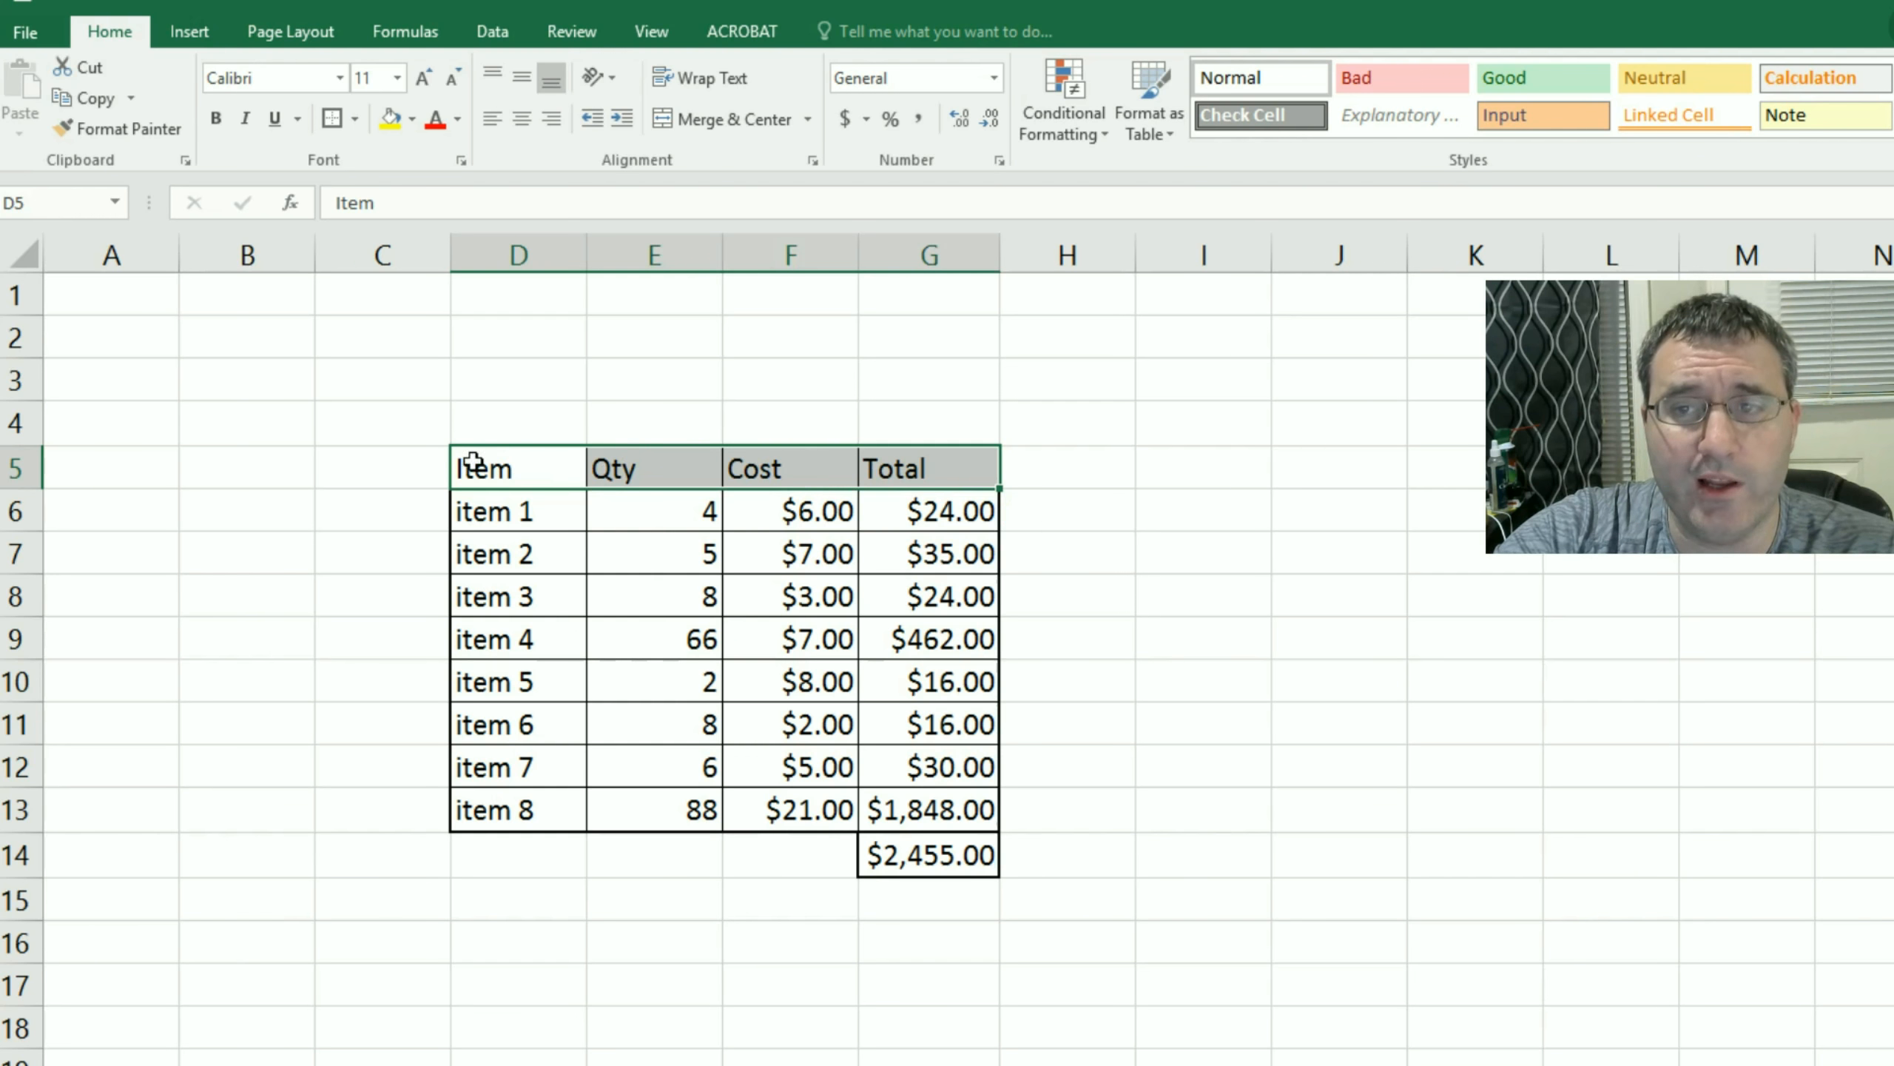
left_click(486, 32)
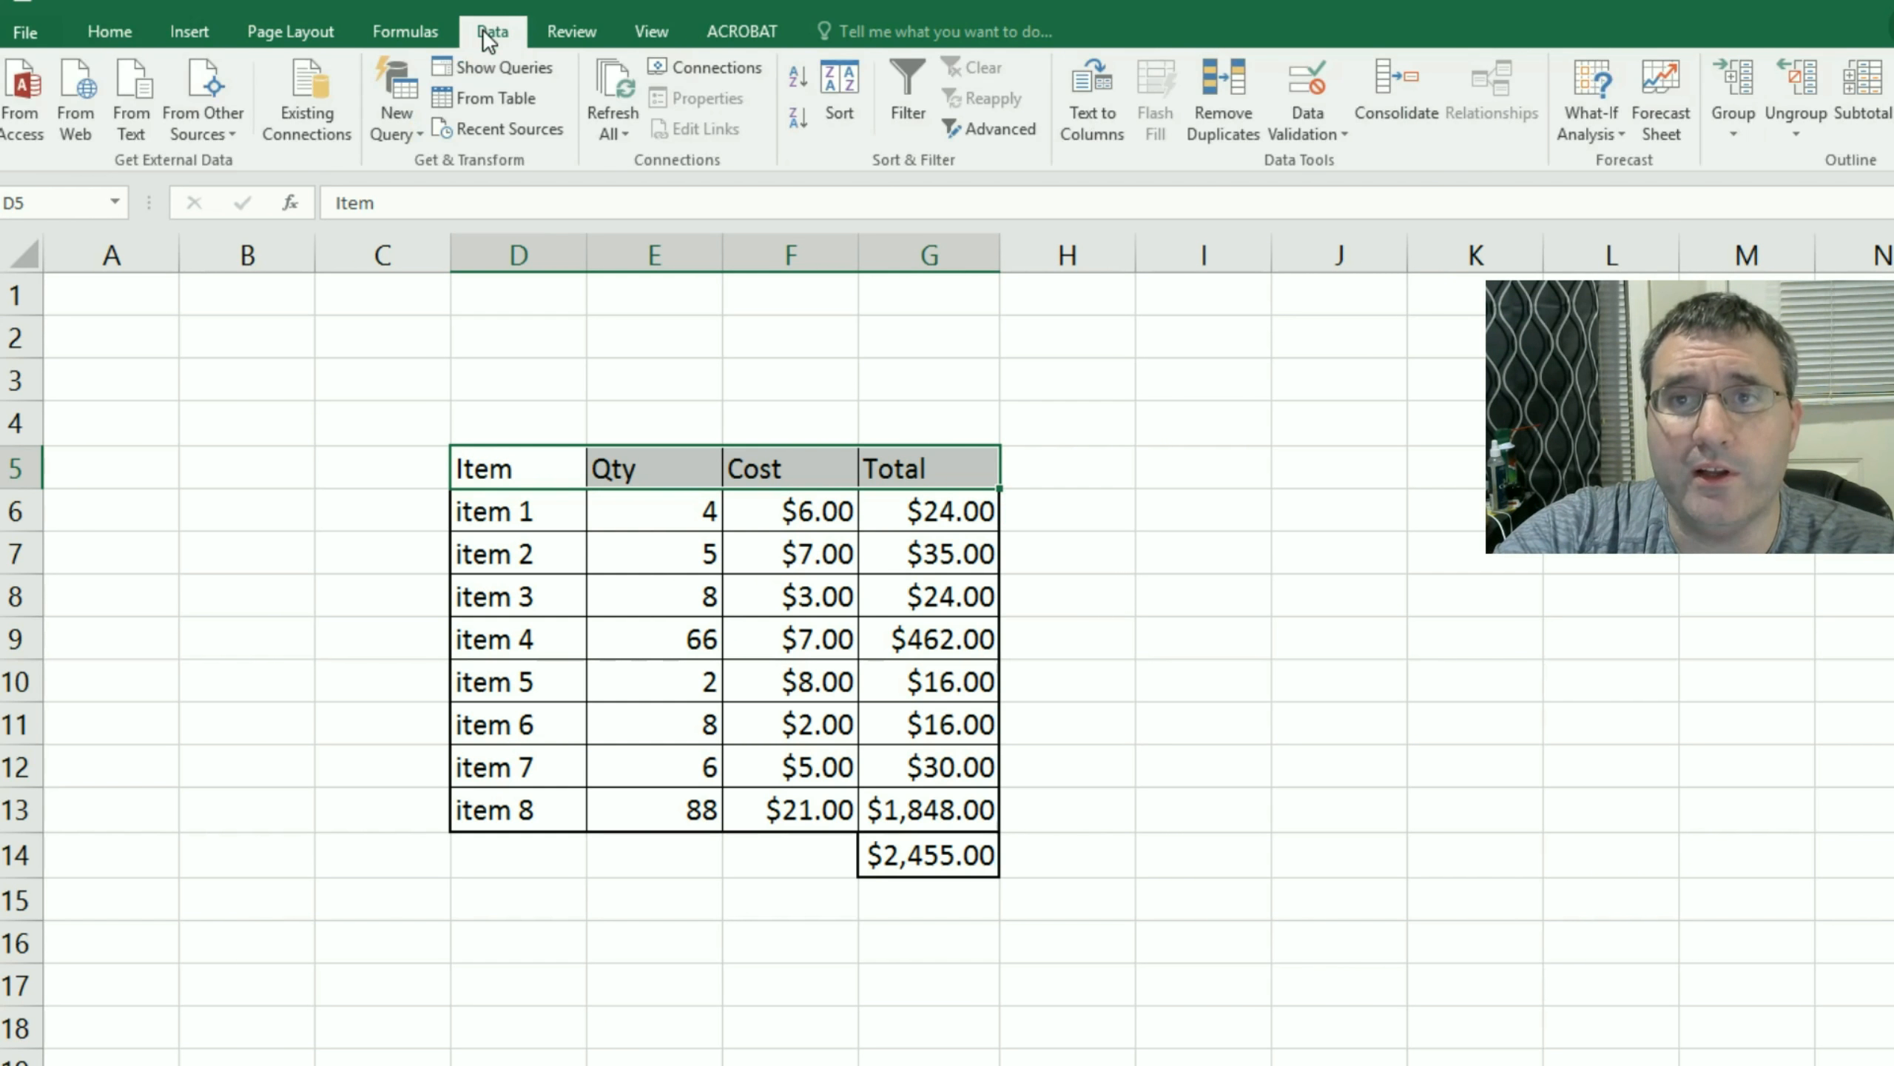
left_click(911, 115)
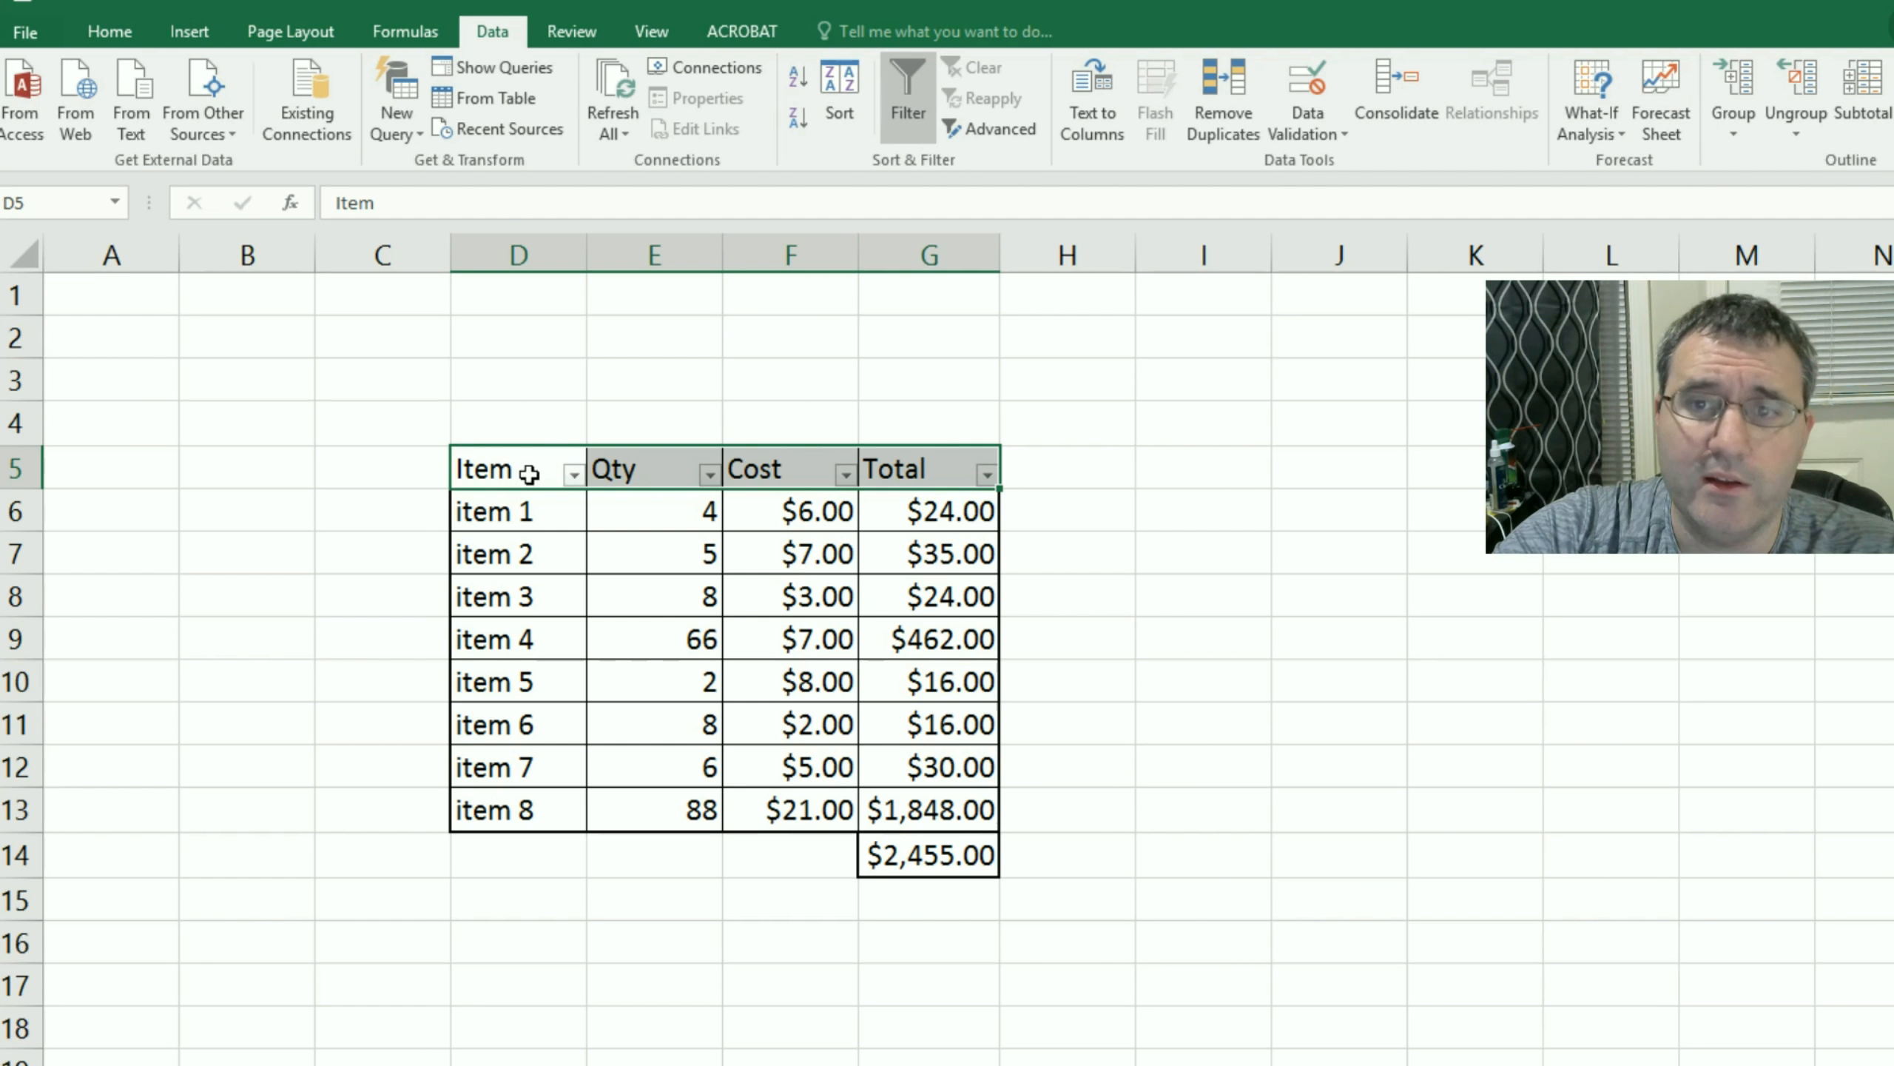
Step: Filter the Item column to show only item 1 and item 4
left_click(578, 478)
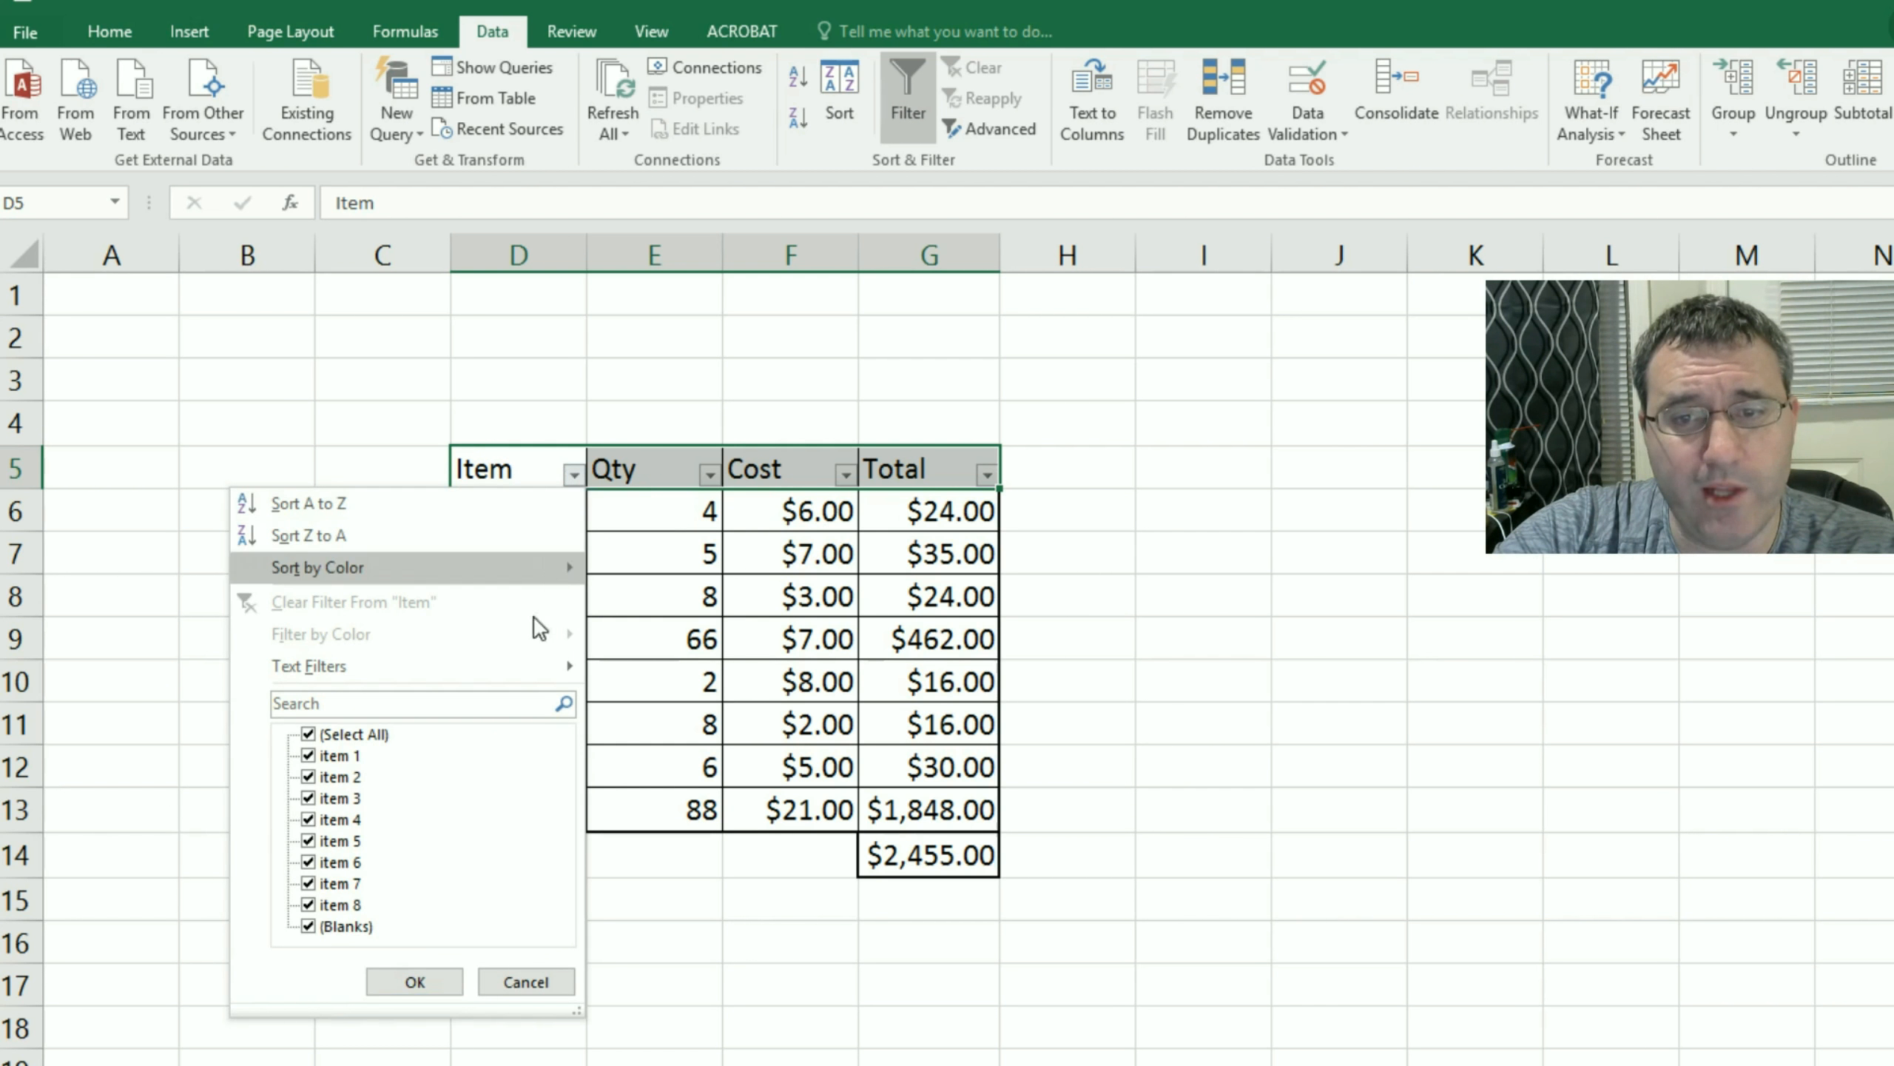
left_click(309, 736)
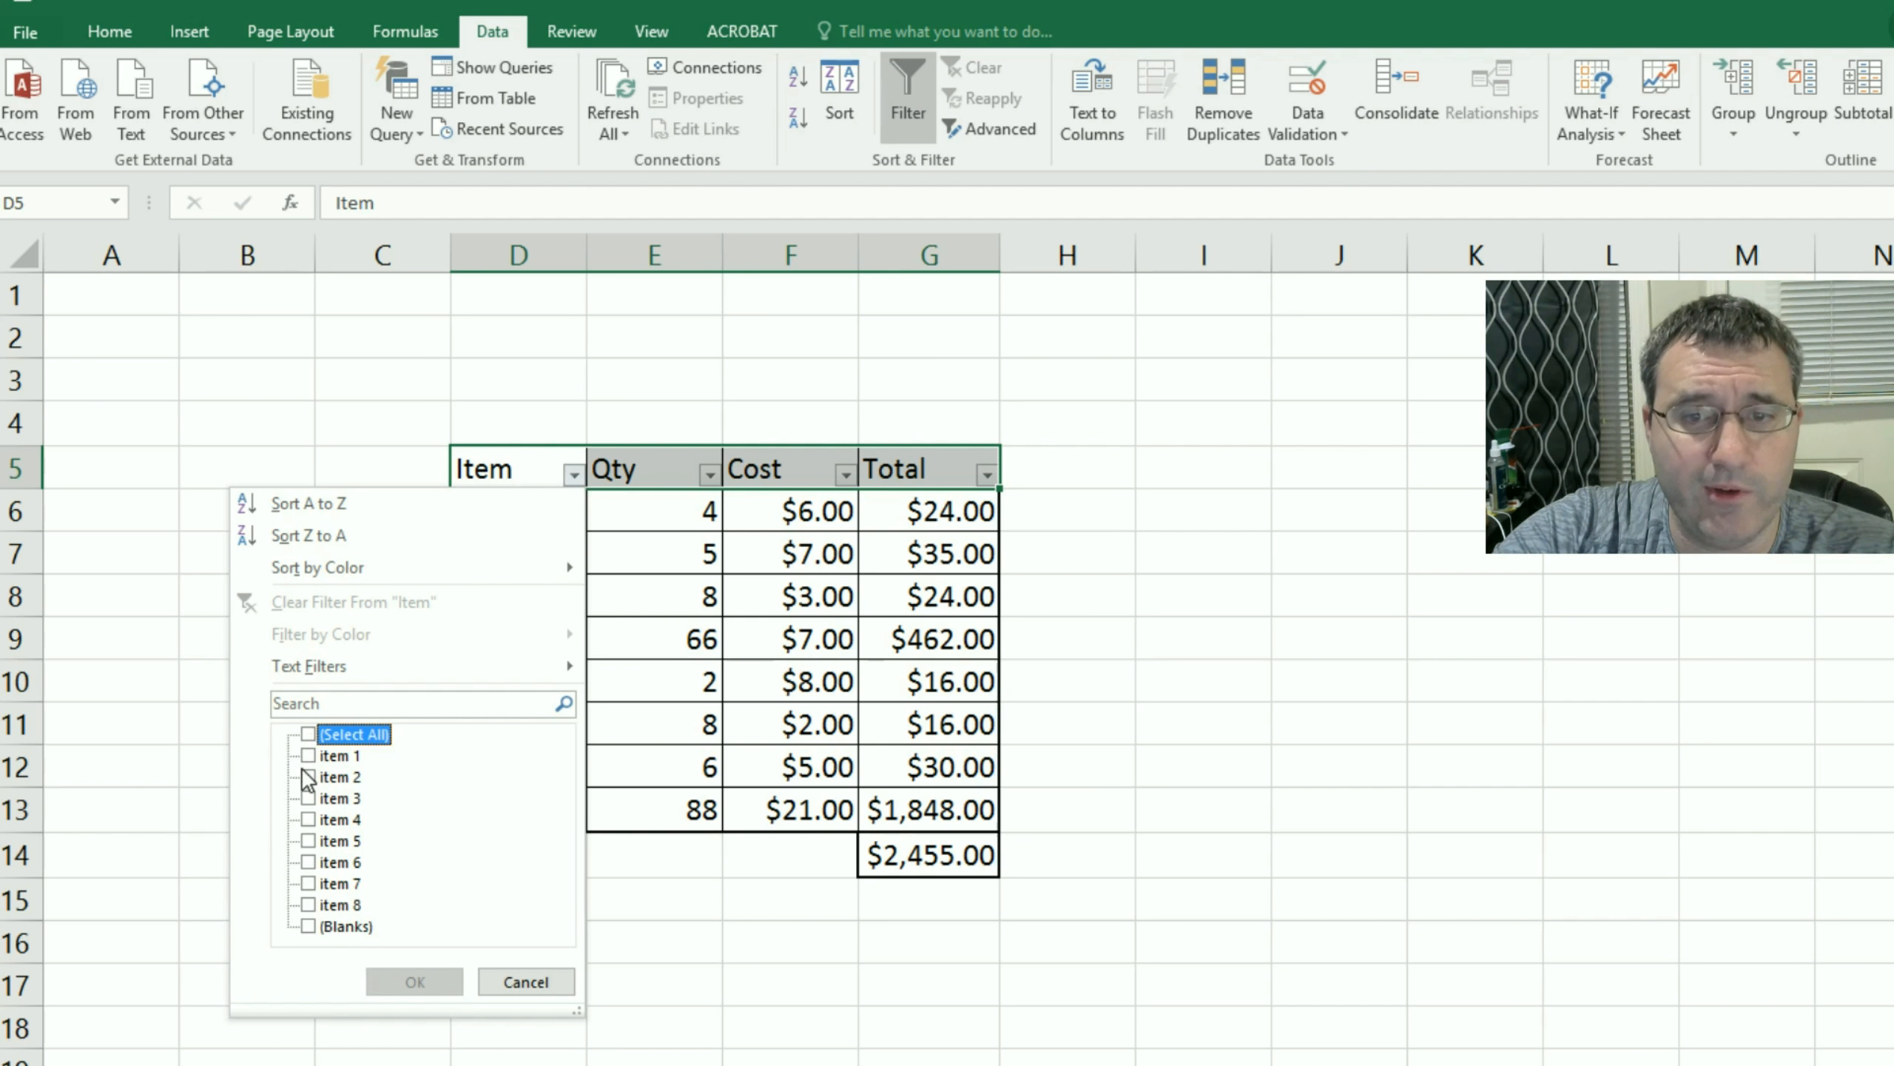
left_click(309, 757)
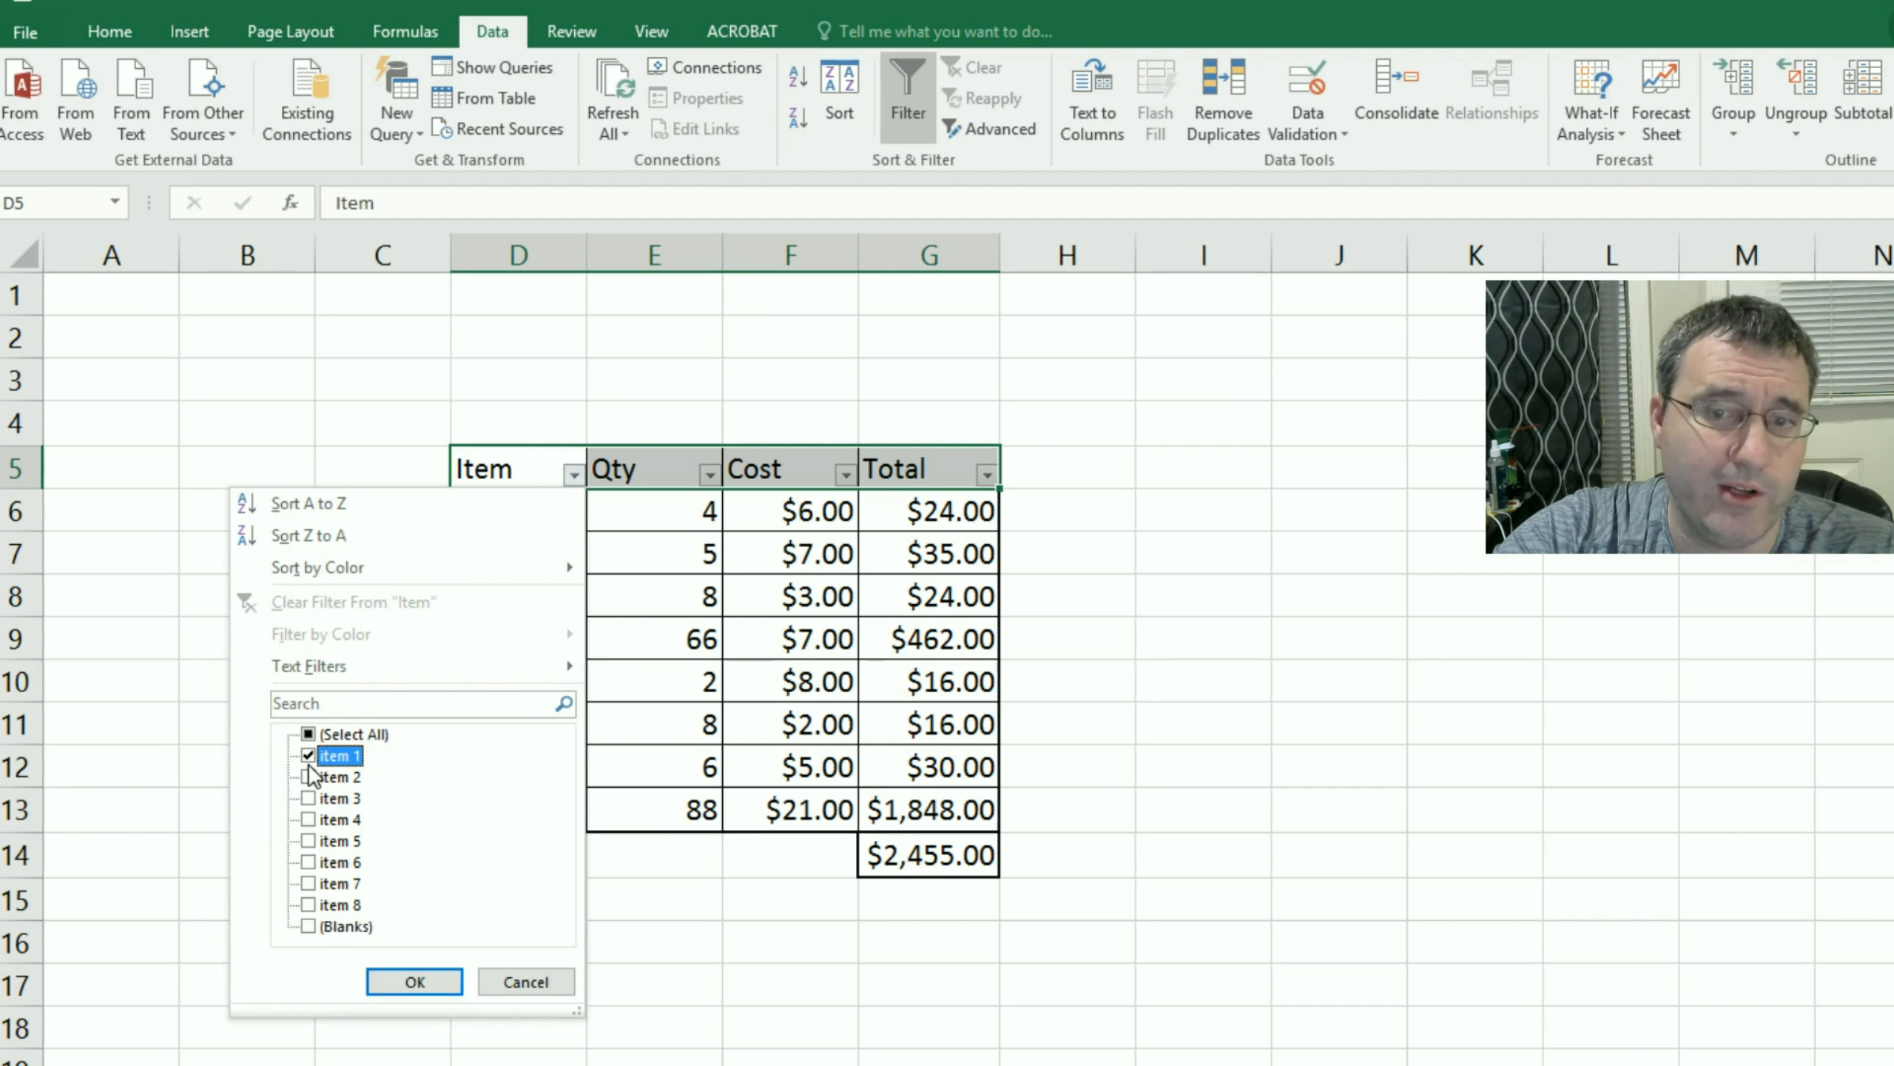
left_click(308, 819)
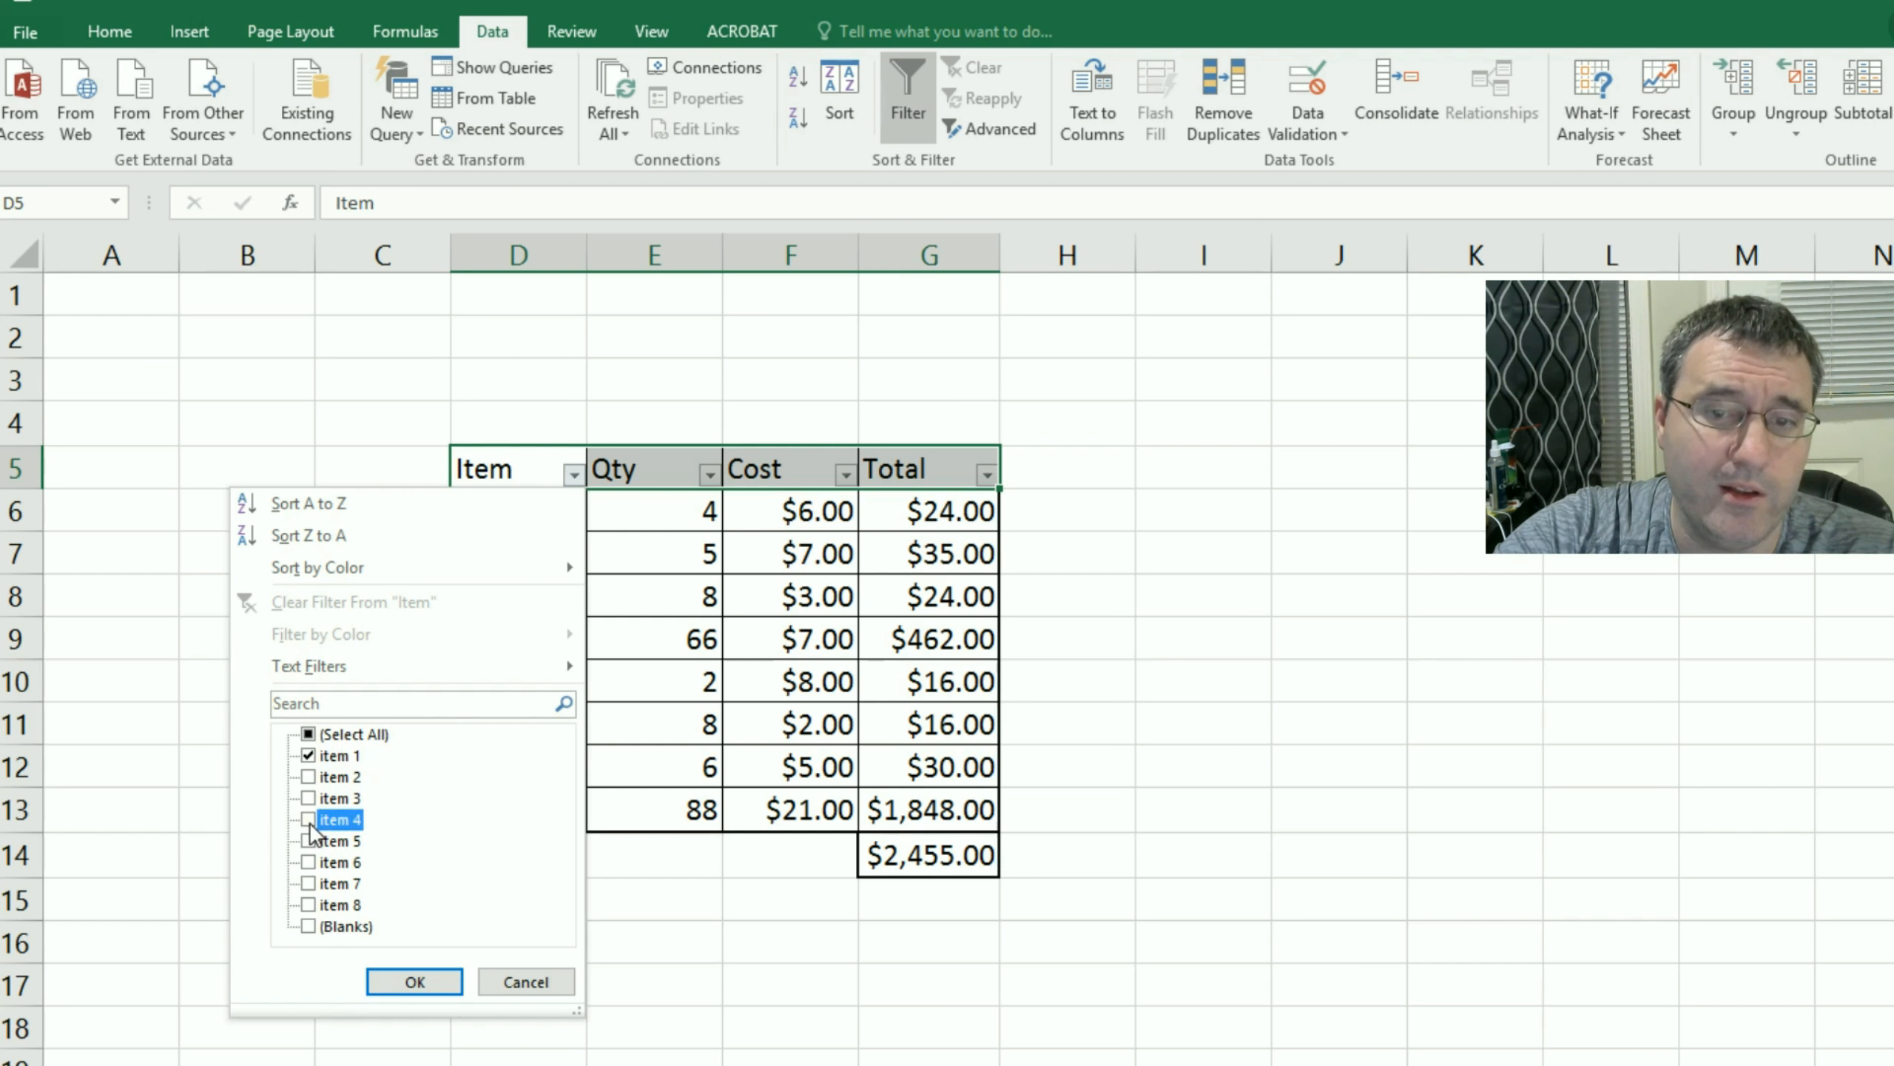
left_click(440, 981)
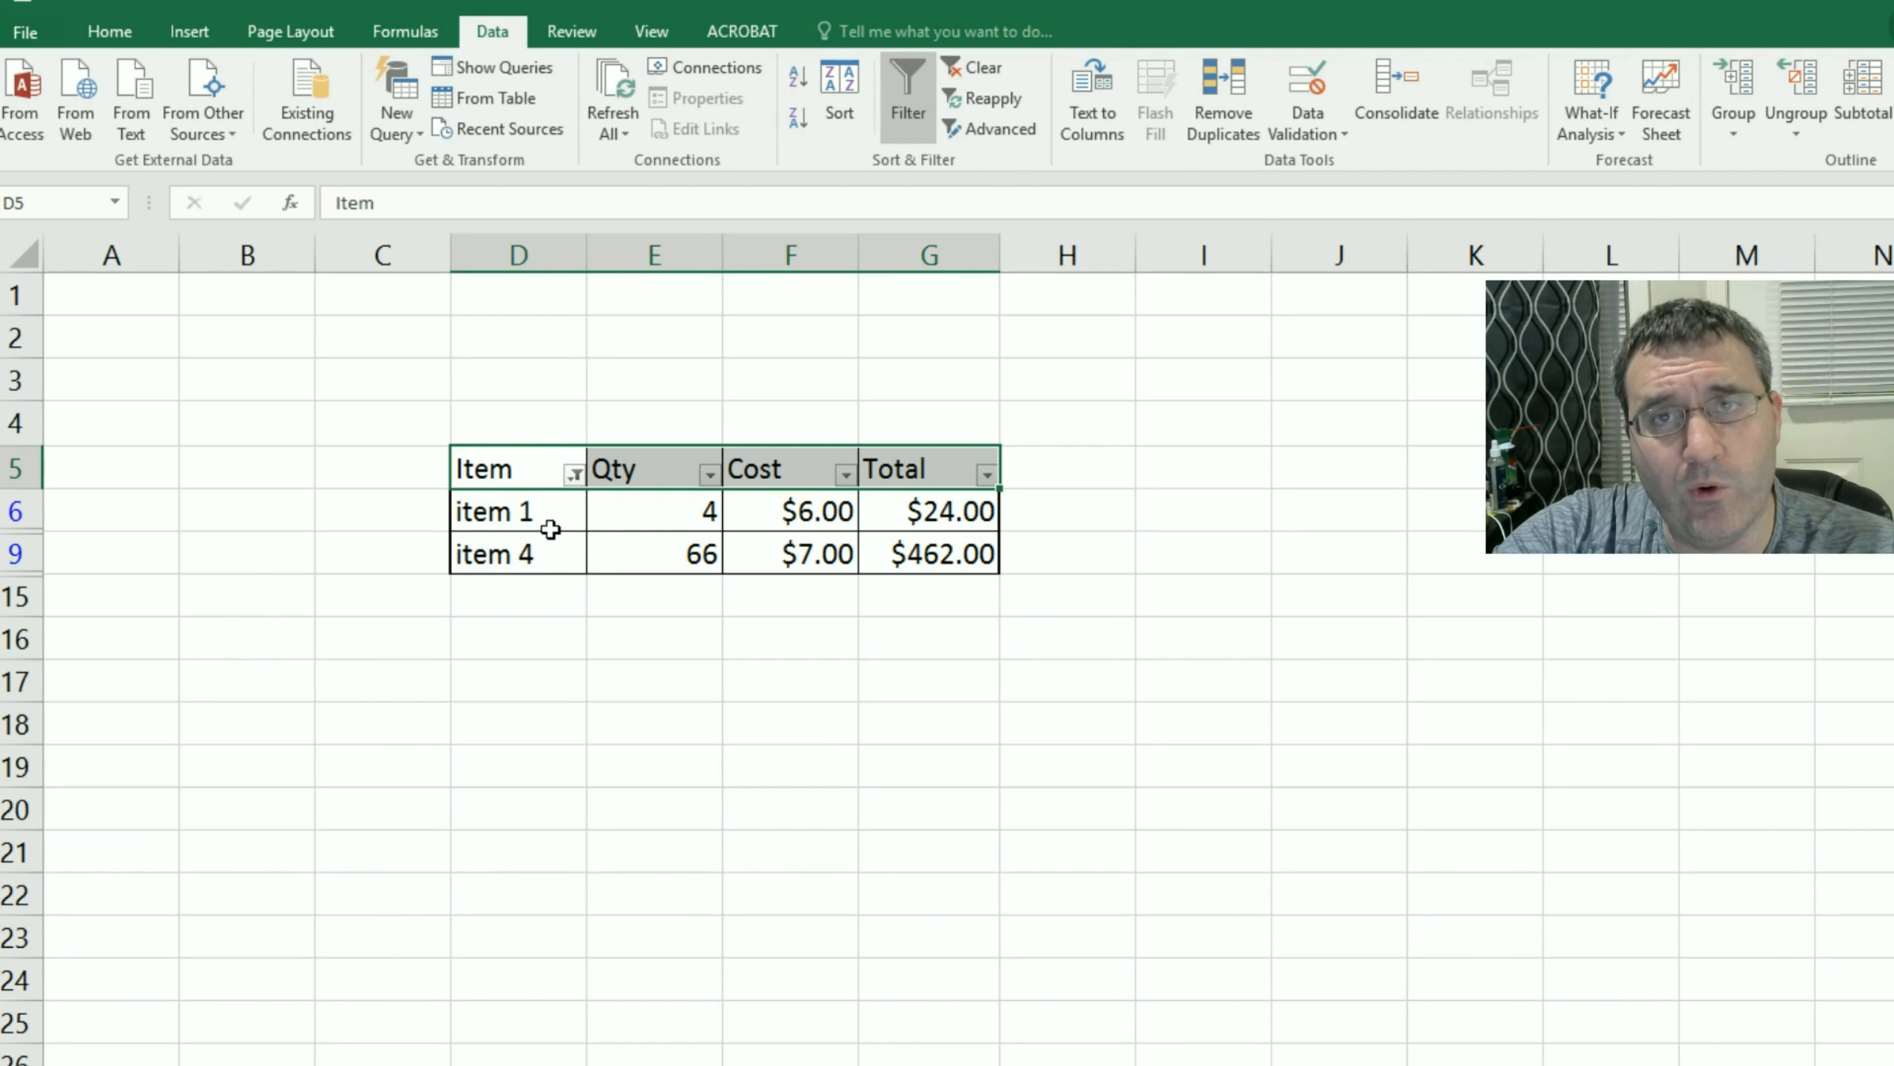
Step: Clear the filter from the Item column
mouse_move(575, 486)
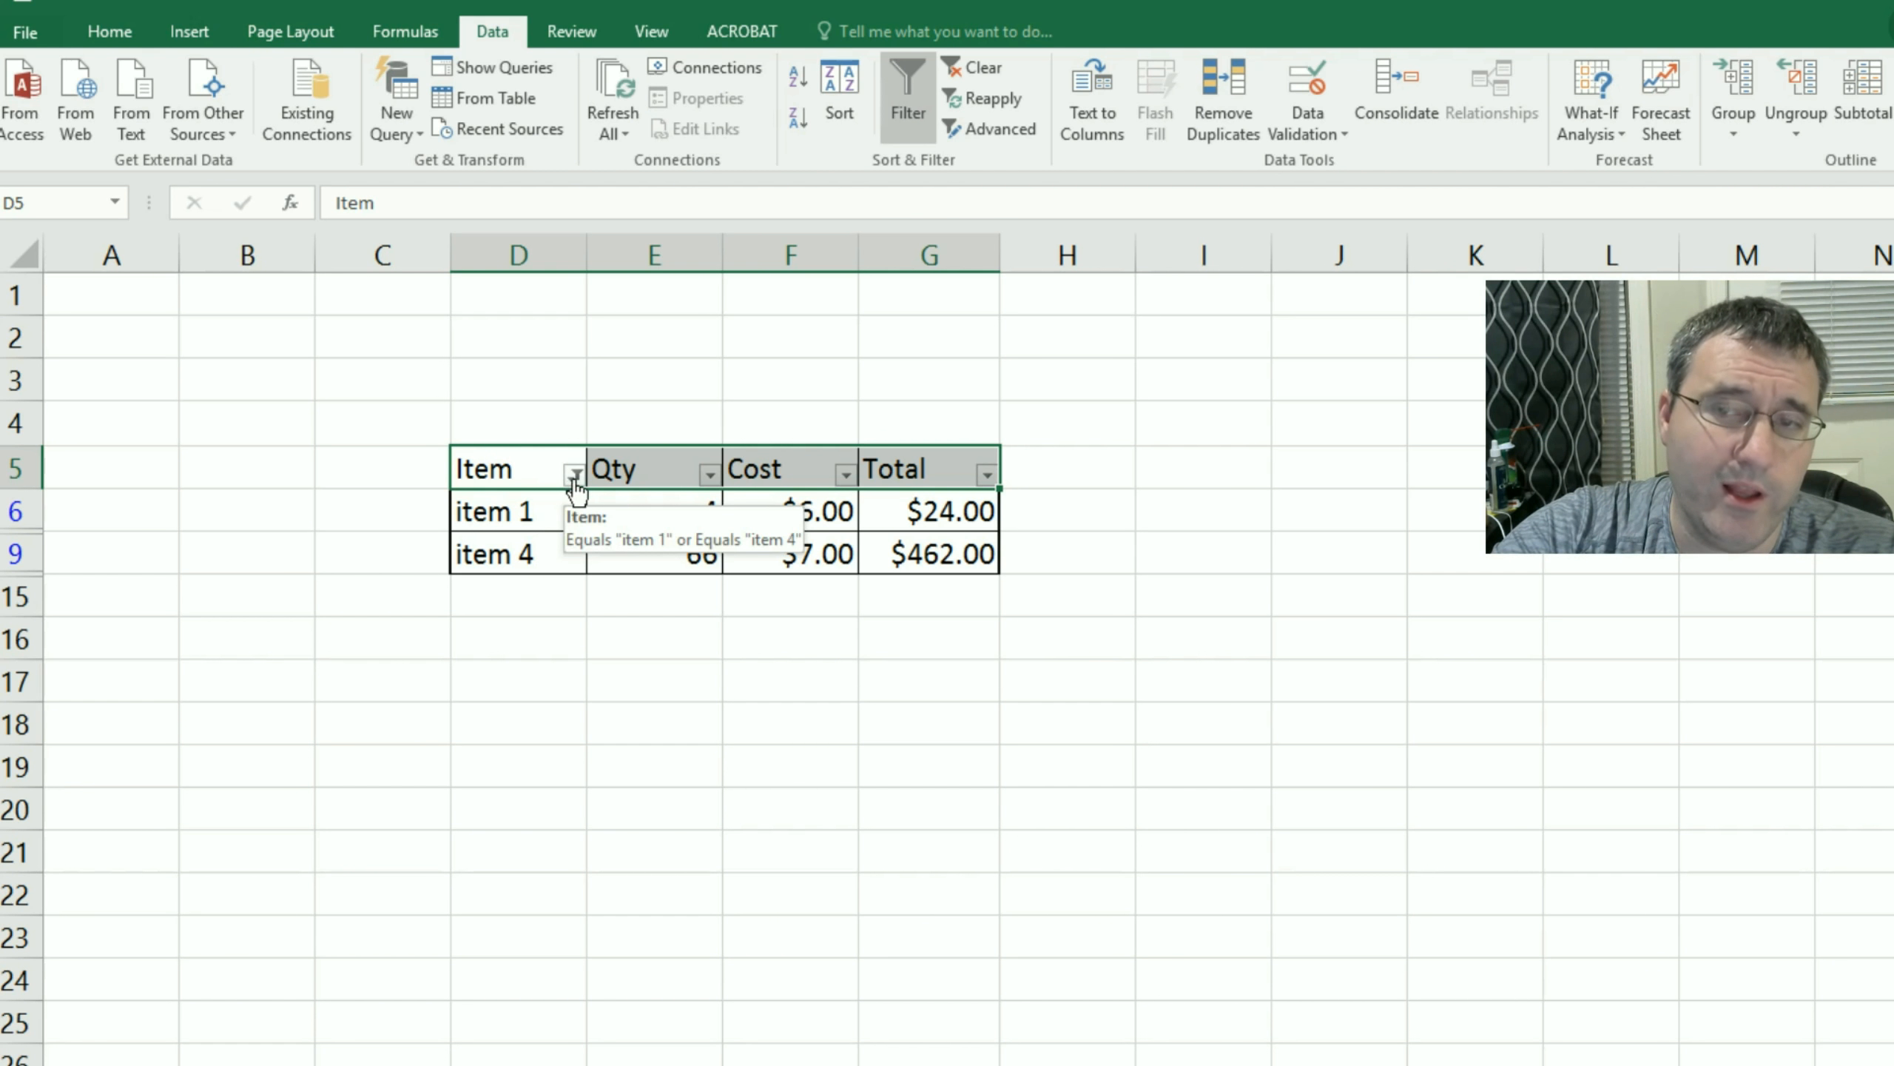
left_click(574, 474)
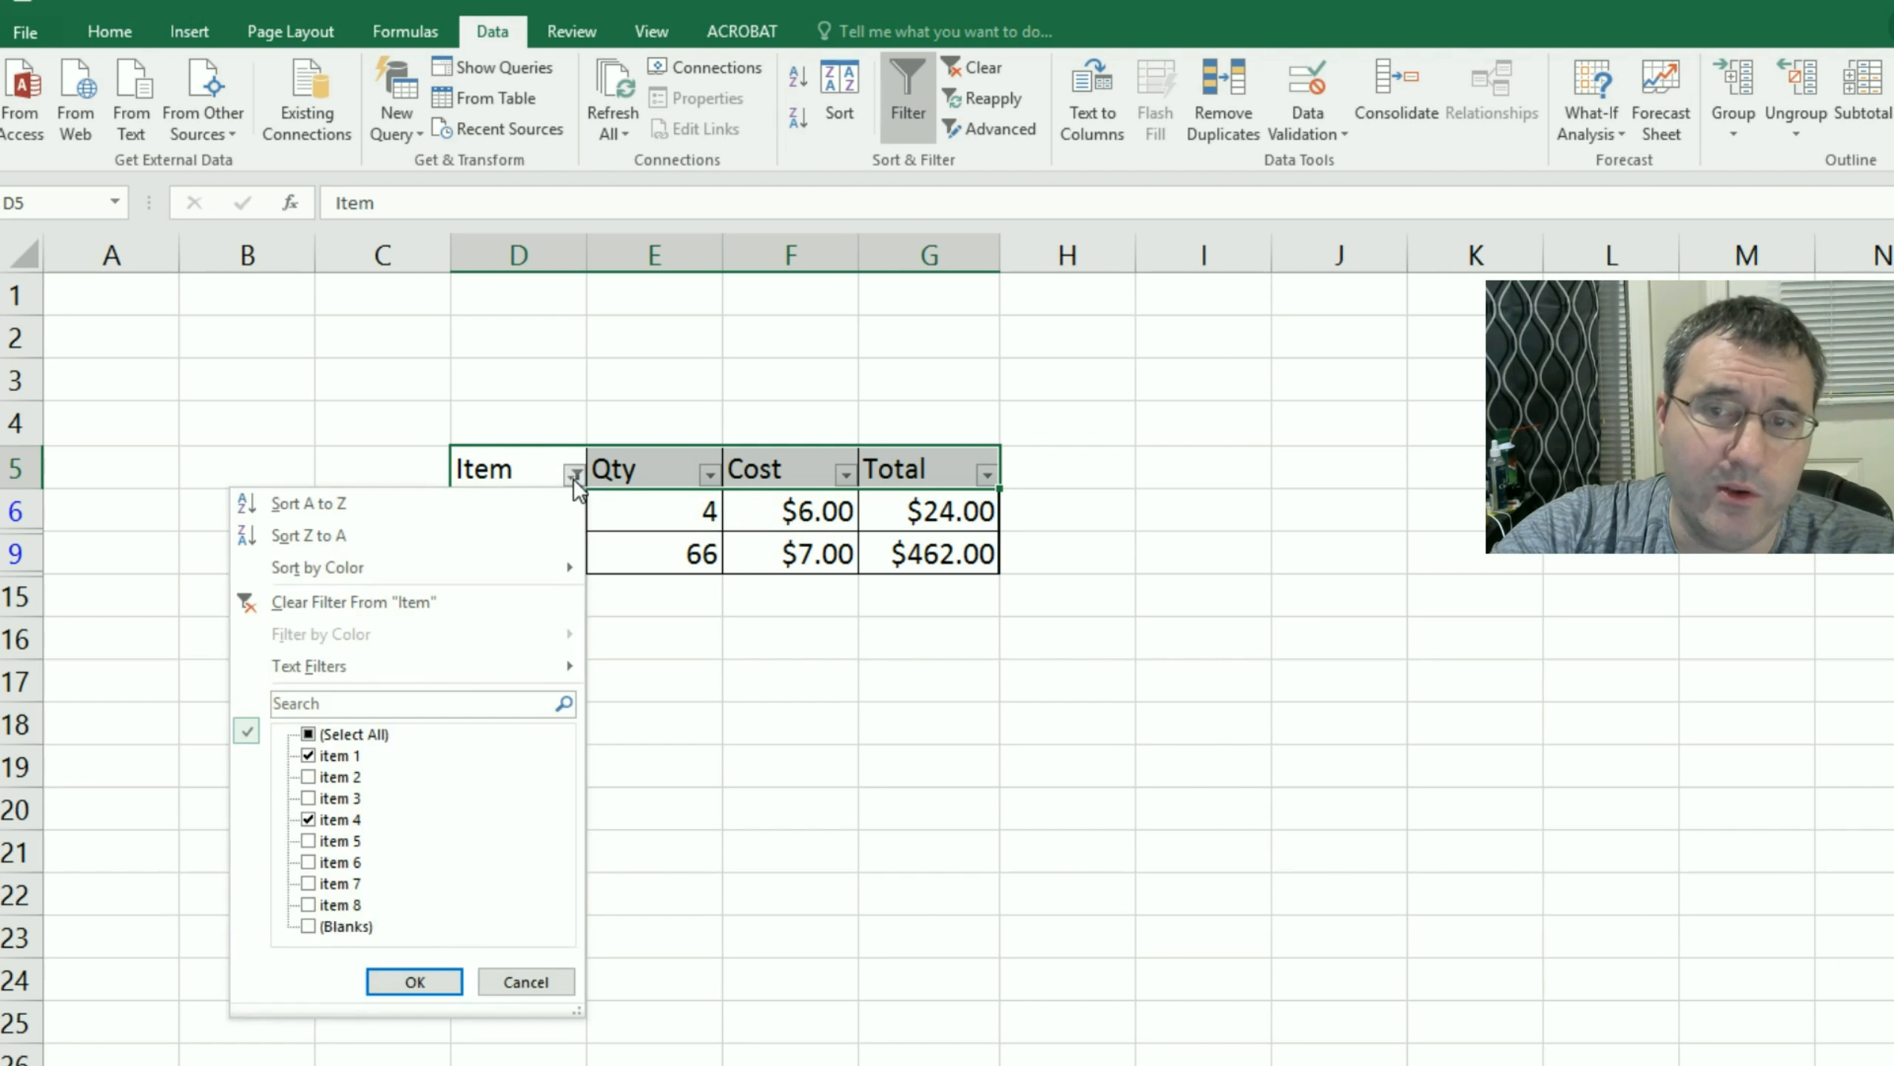
left_click(486, 601)
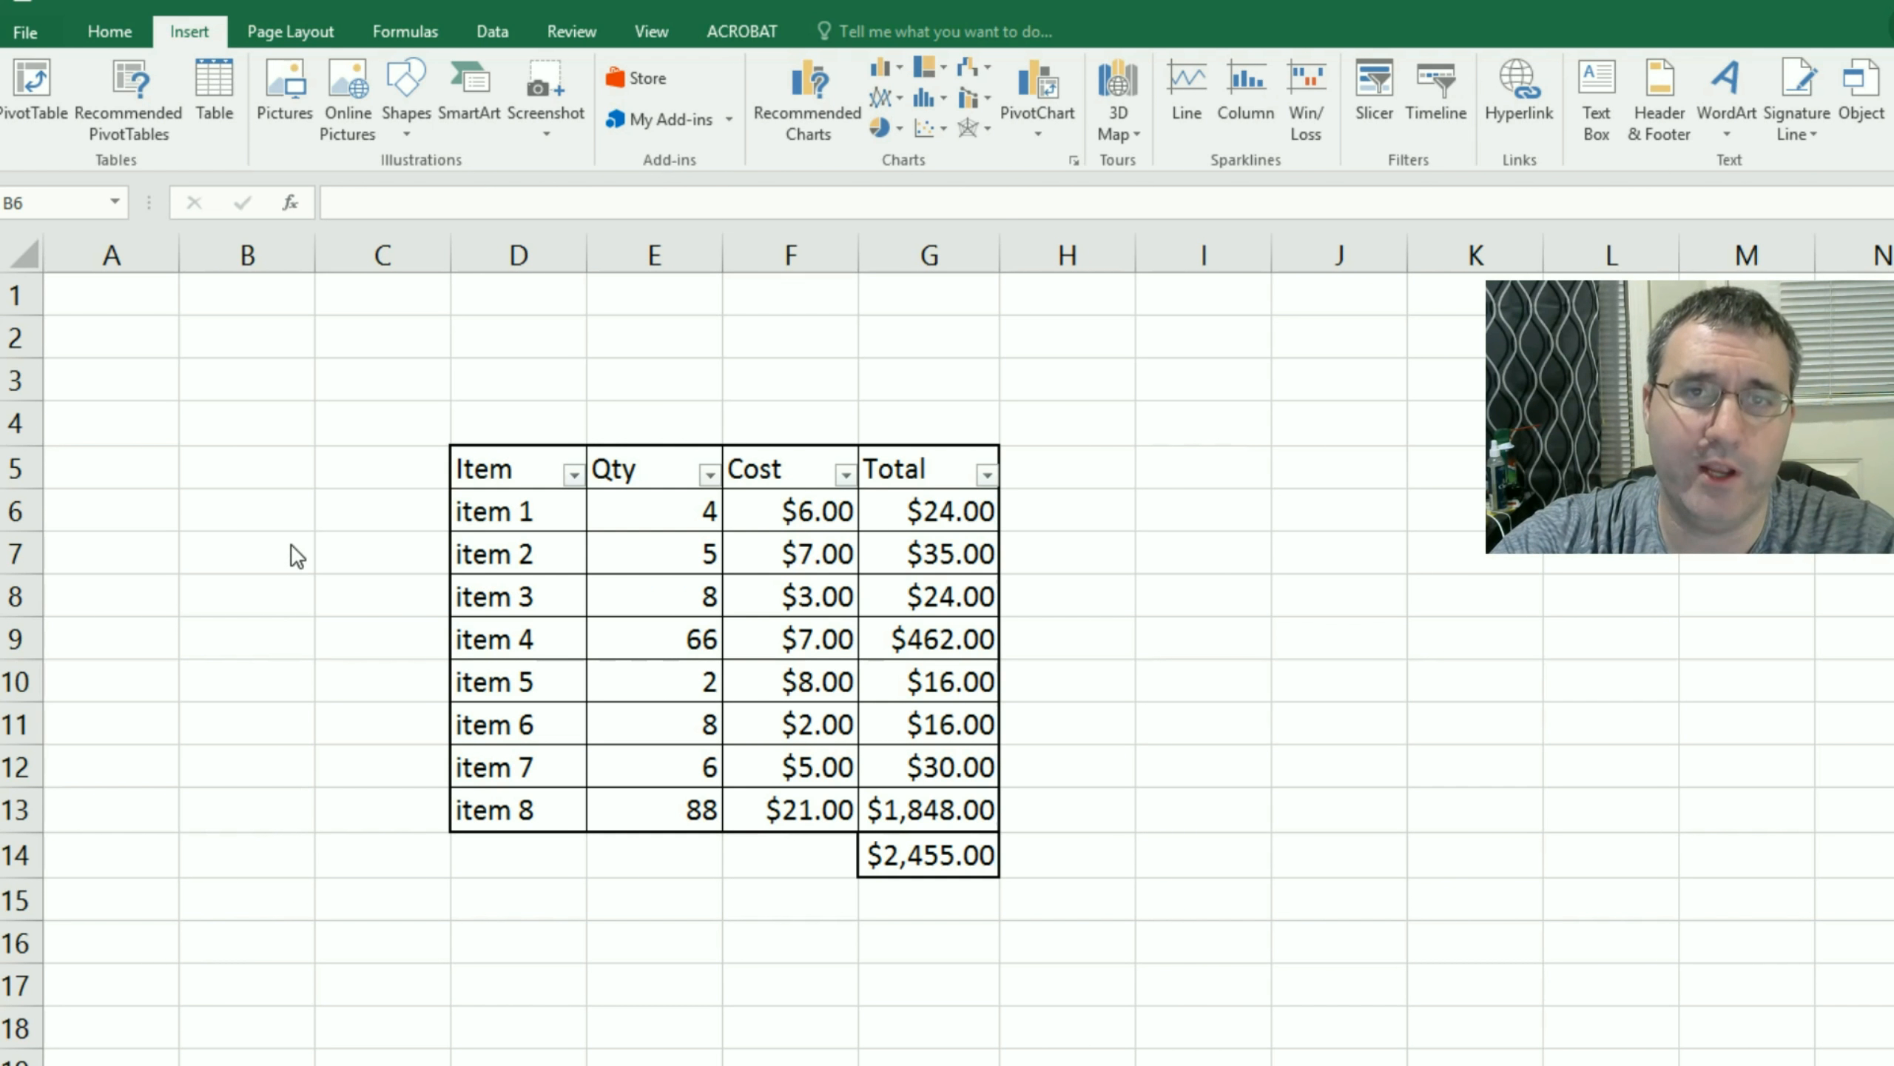
Step: Insert a basic 2-D line chart of the Item and Qty data in D5:E13 and move it beside the table, starting near H3
left_click(518, 471)
left_click_drag(511, 468, 646, 789)
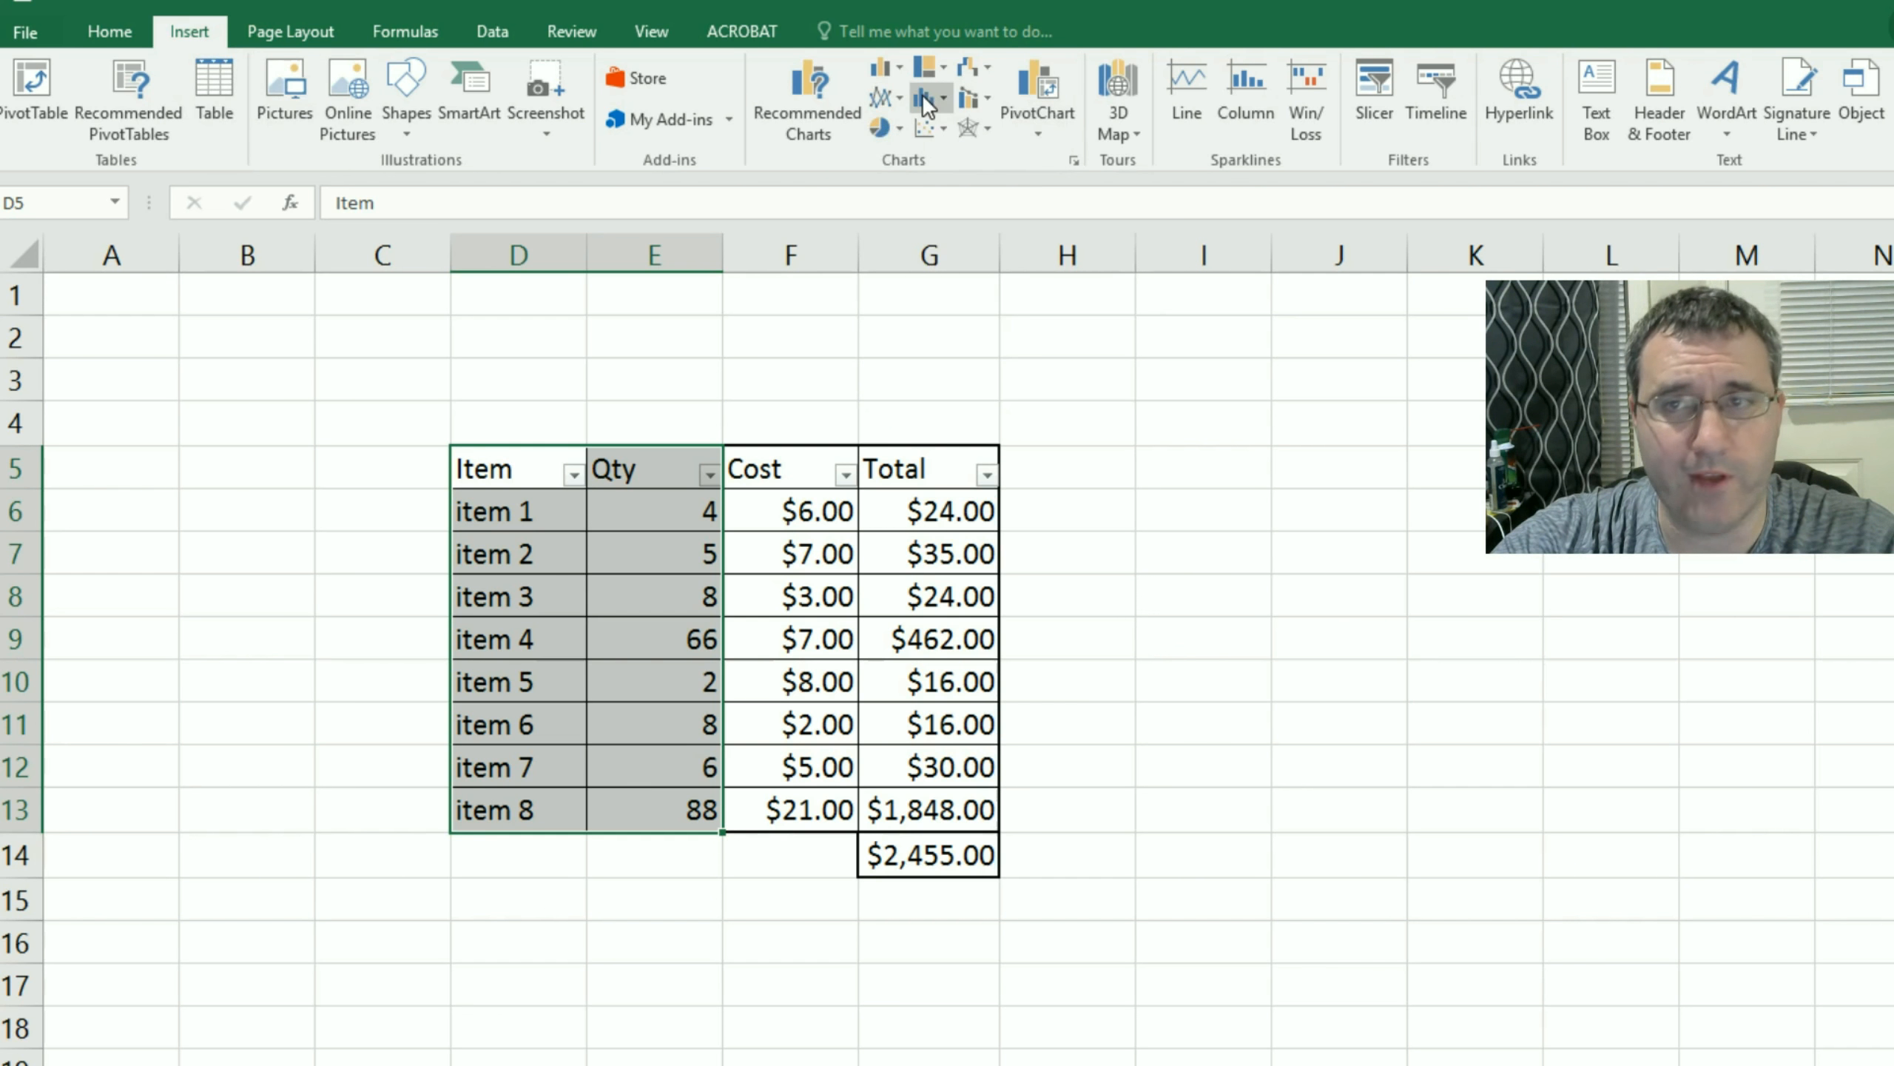
left_click(876, 95)
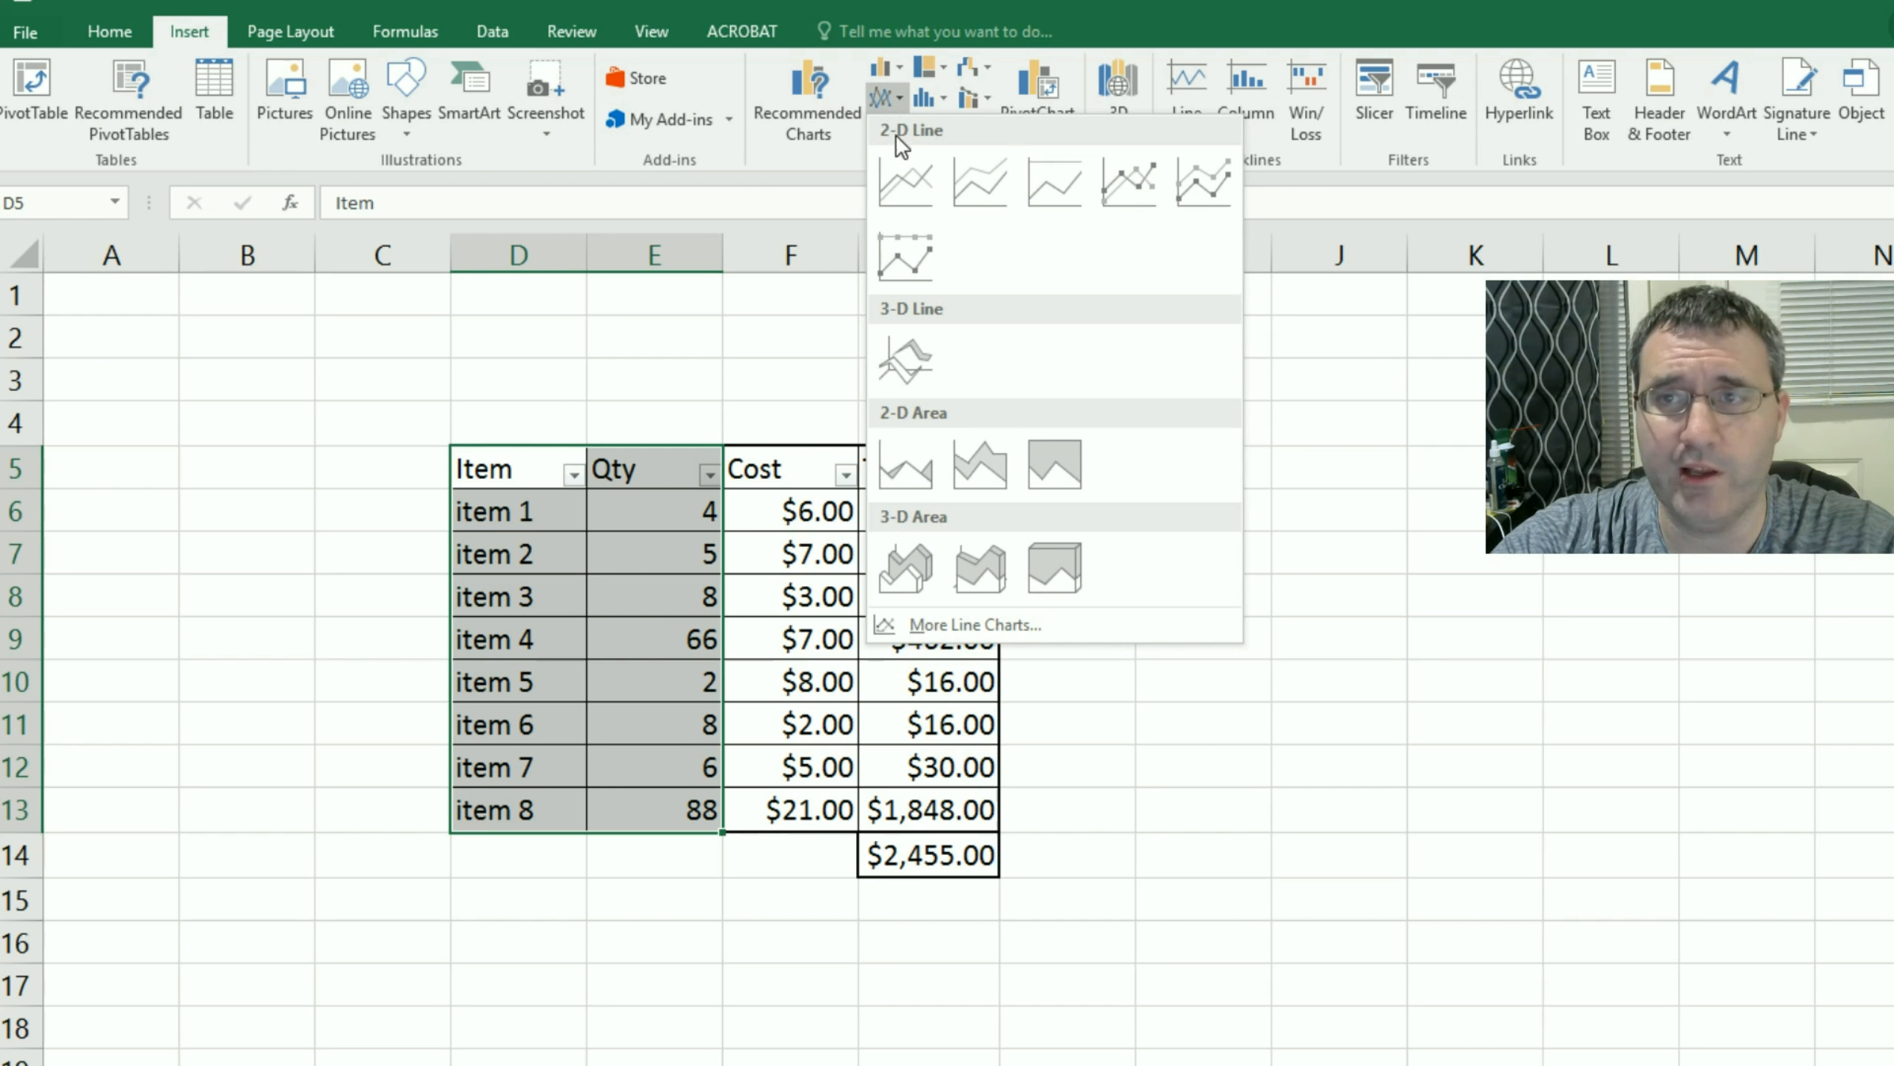
left_click(899, 178)
left_click_drag(1047, 536, 1281, 428)
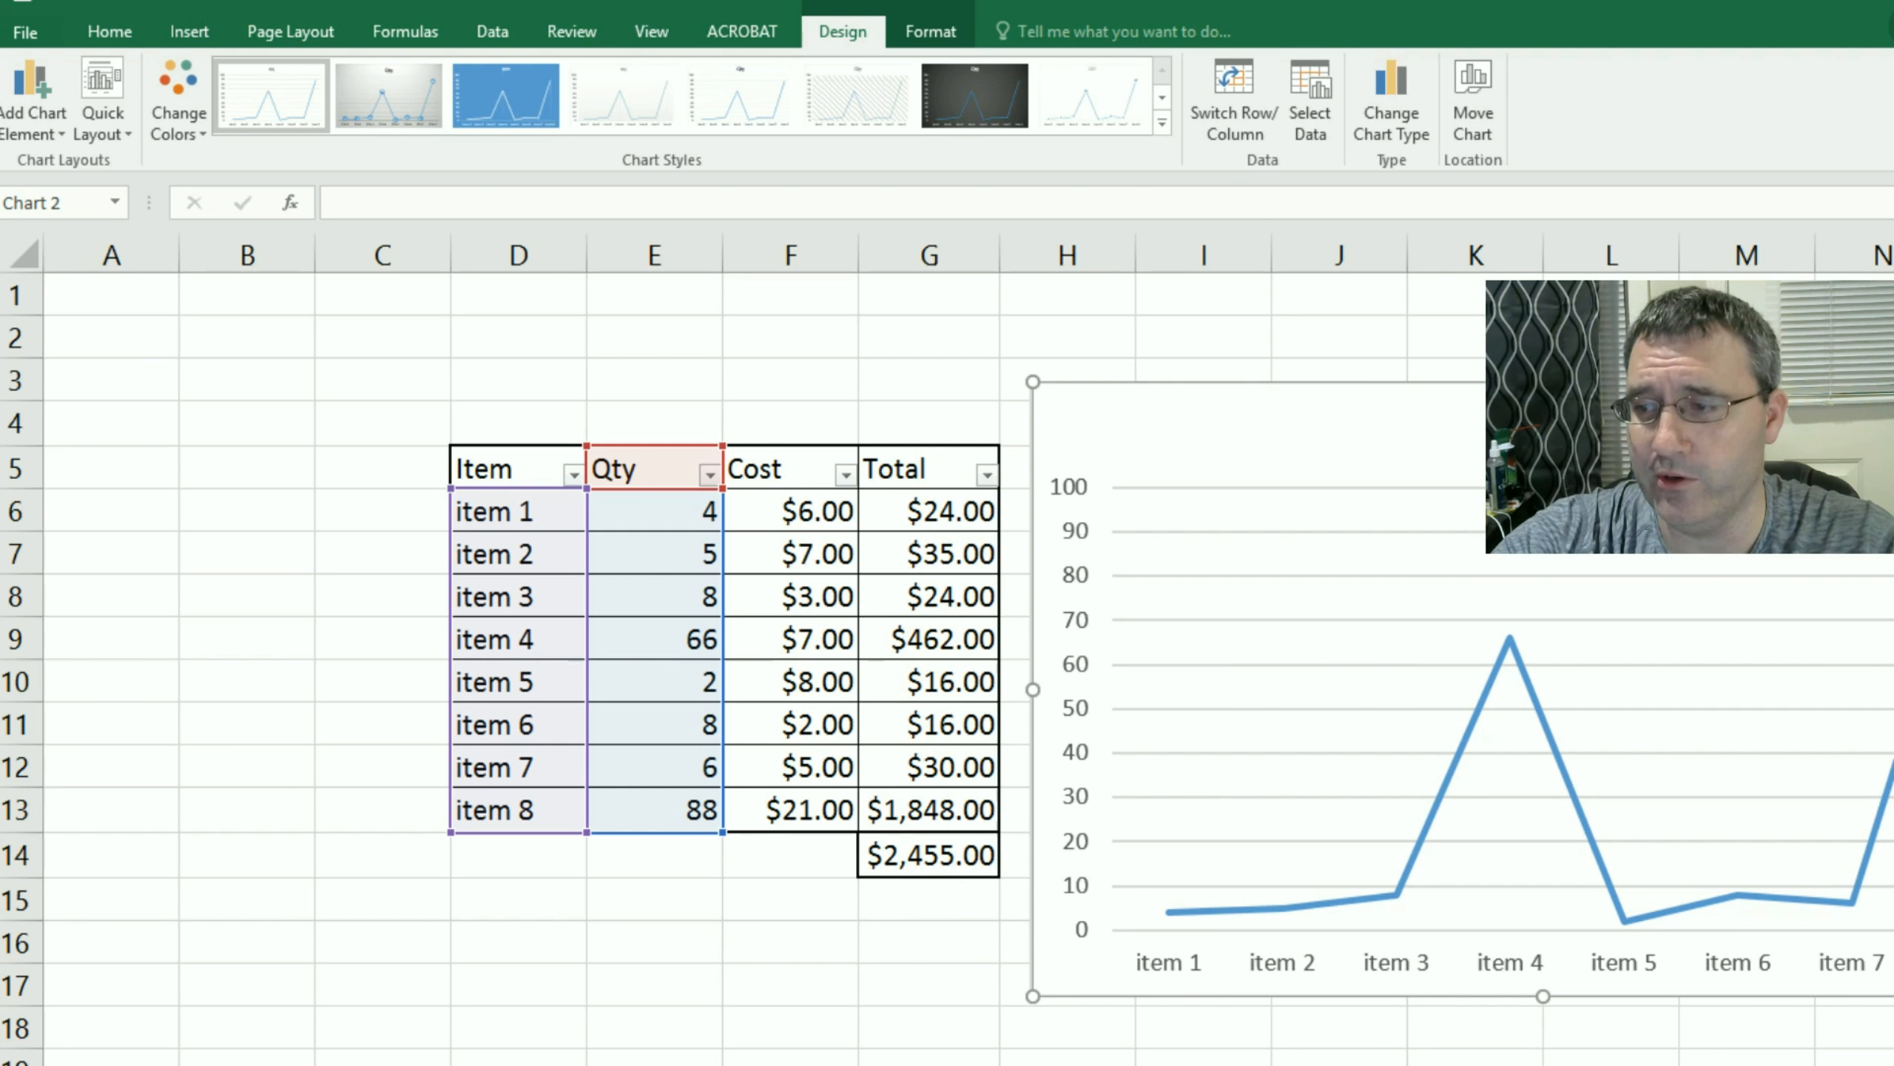
scroll(967, 649, "right", 3)
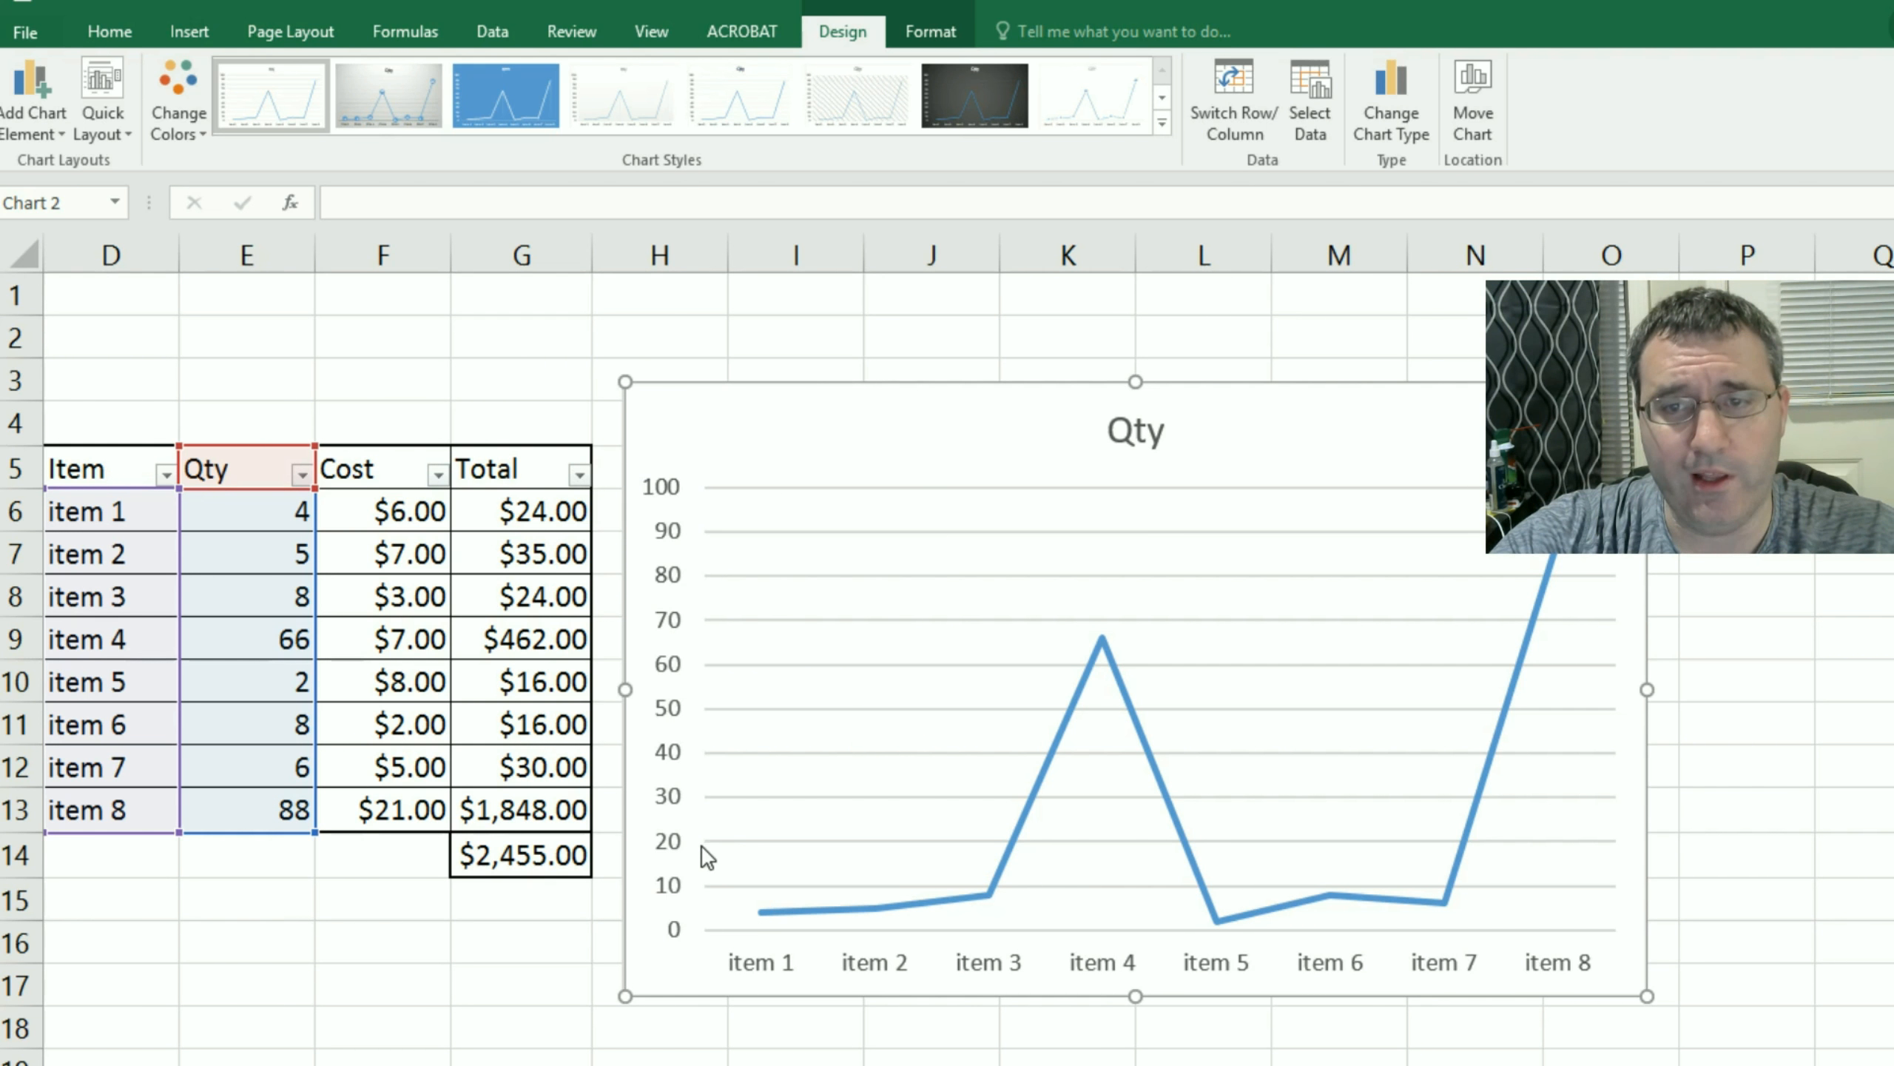
left_click(380, 971)
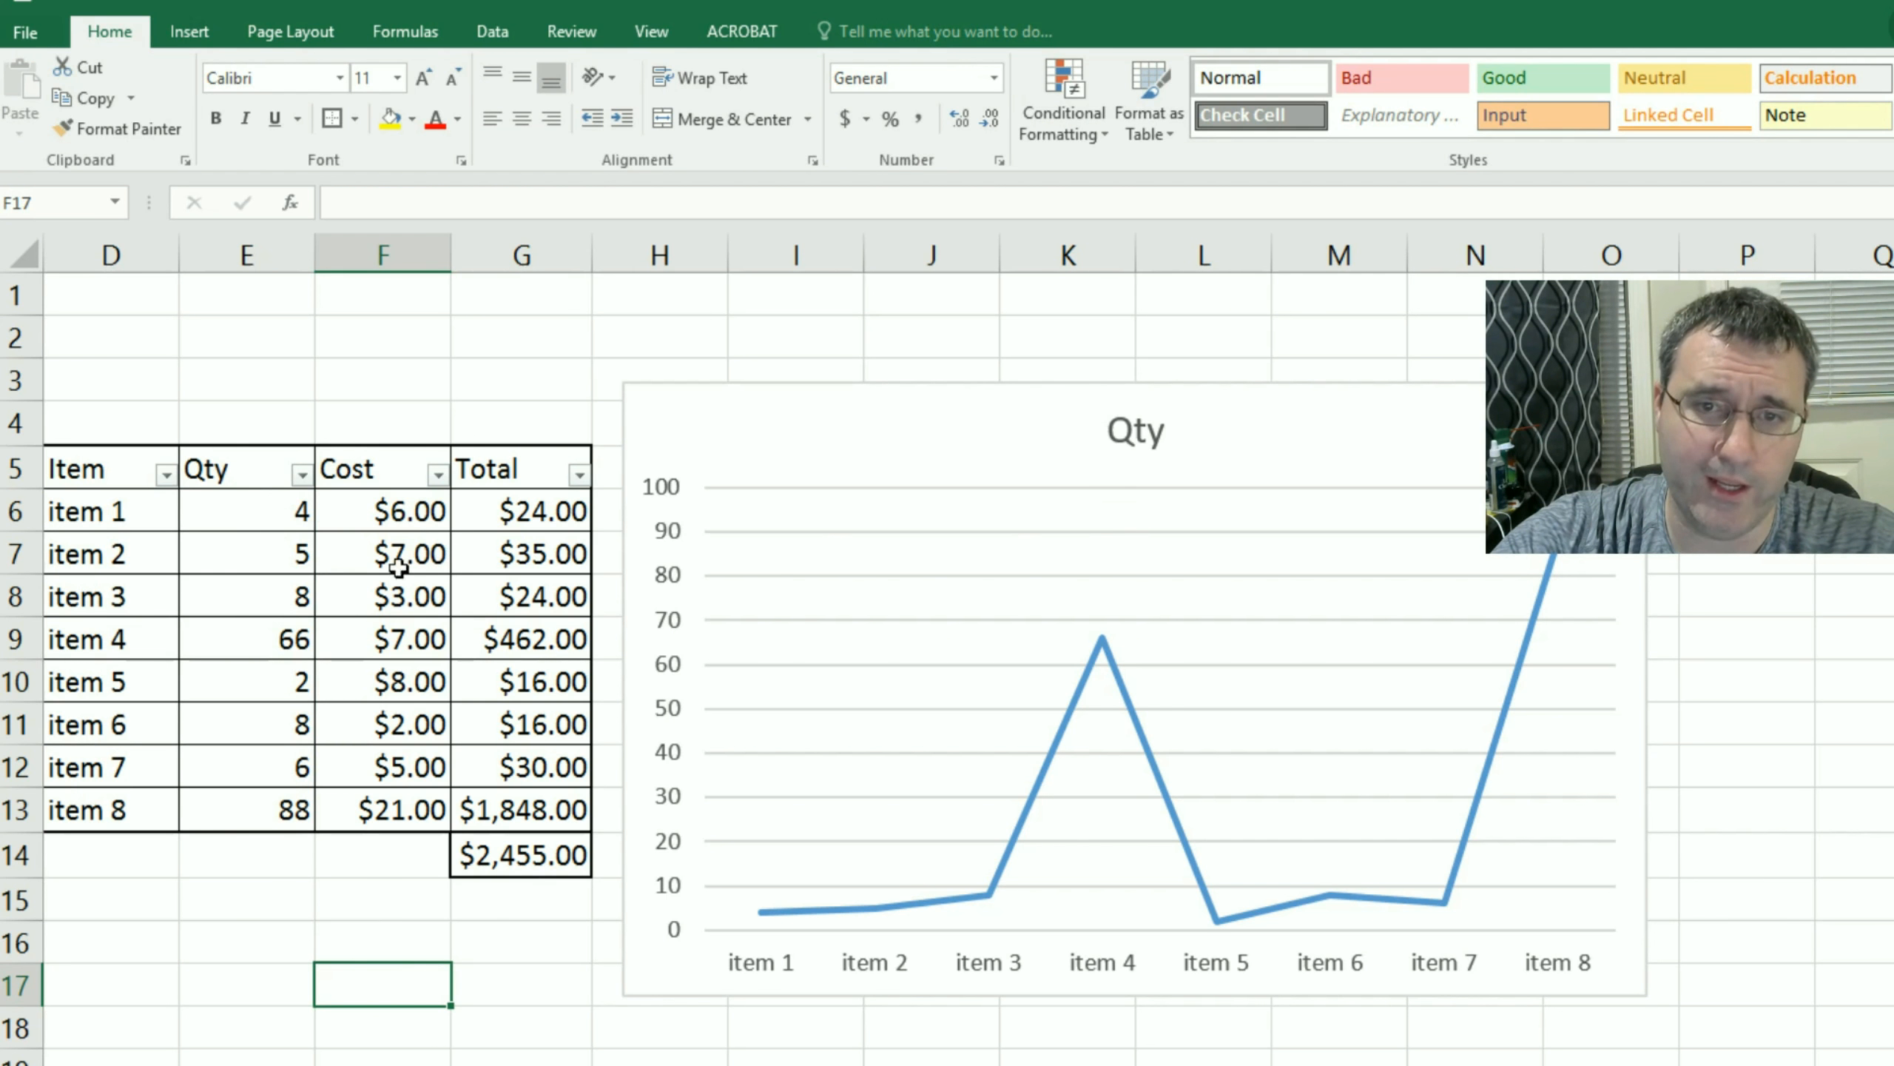
Step: Set the quantity of item 4 to 50 and check its row total in G9 and the grand total in G14
left_click(249, 637)
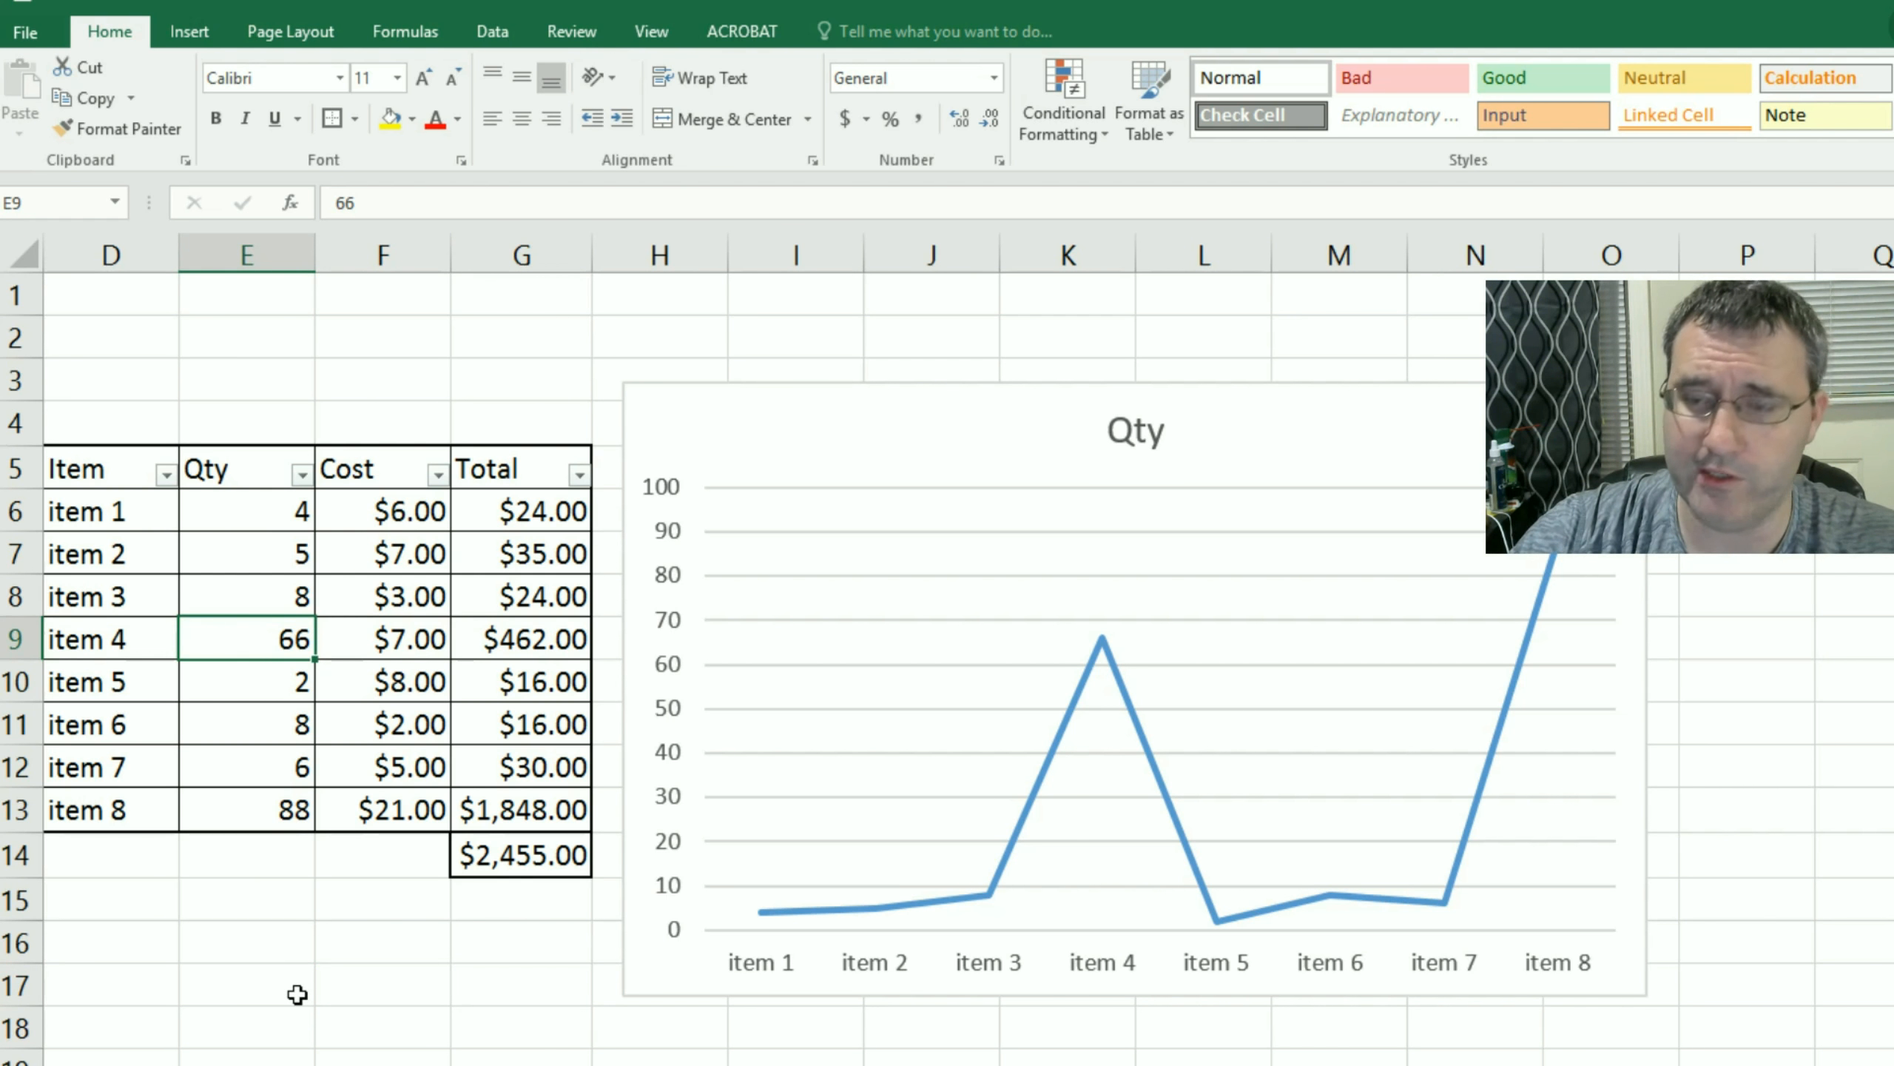
type("50")
key("Return")
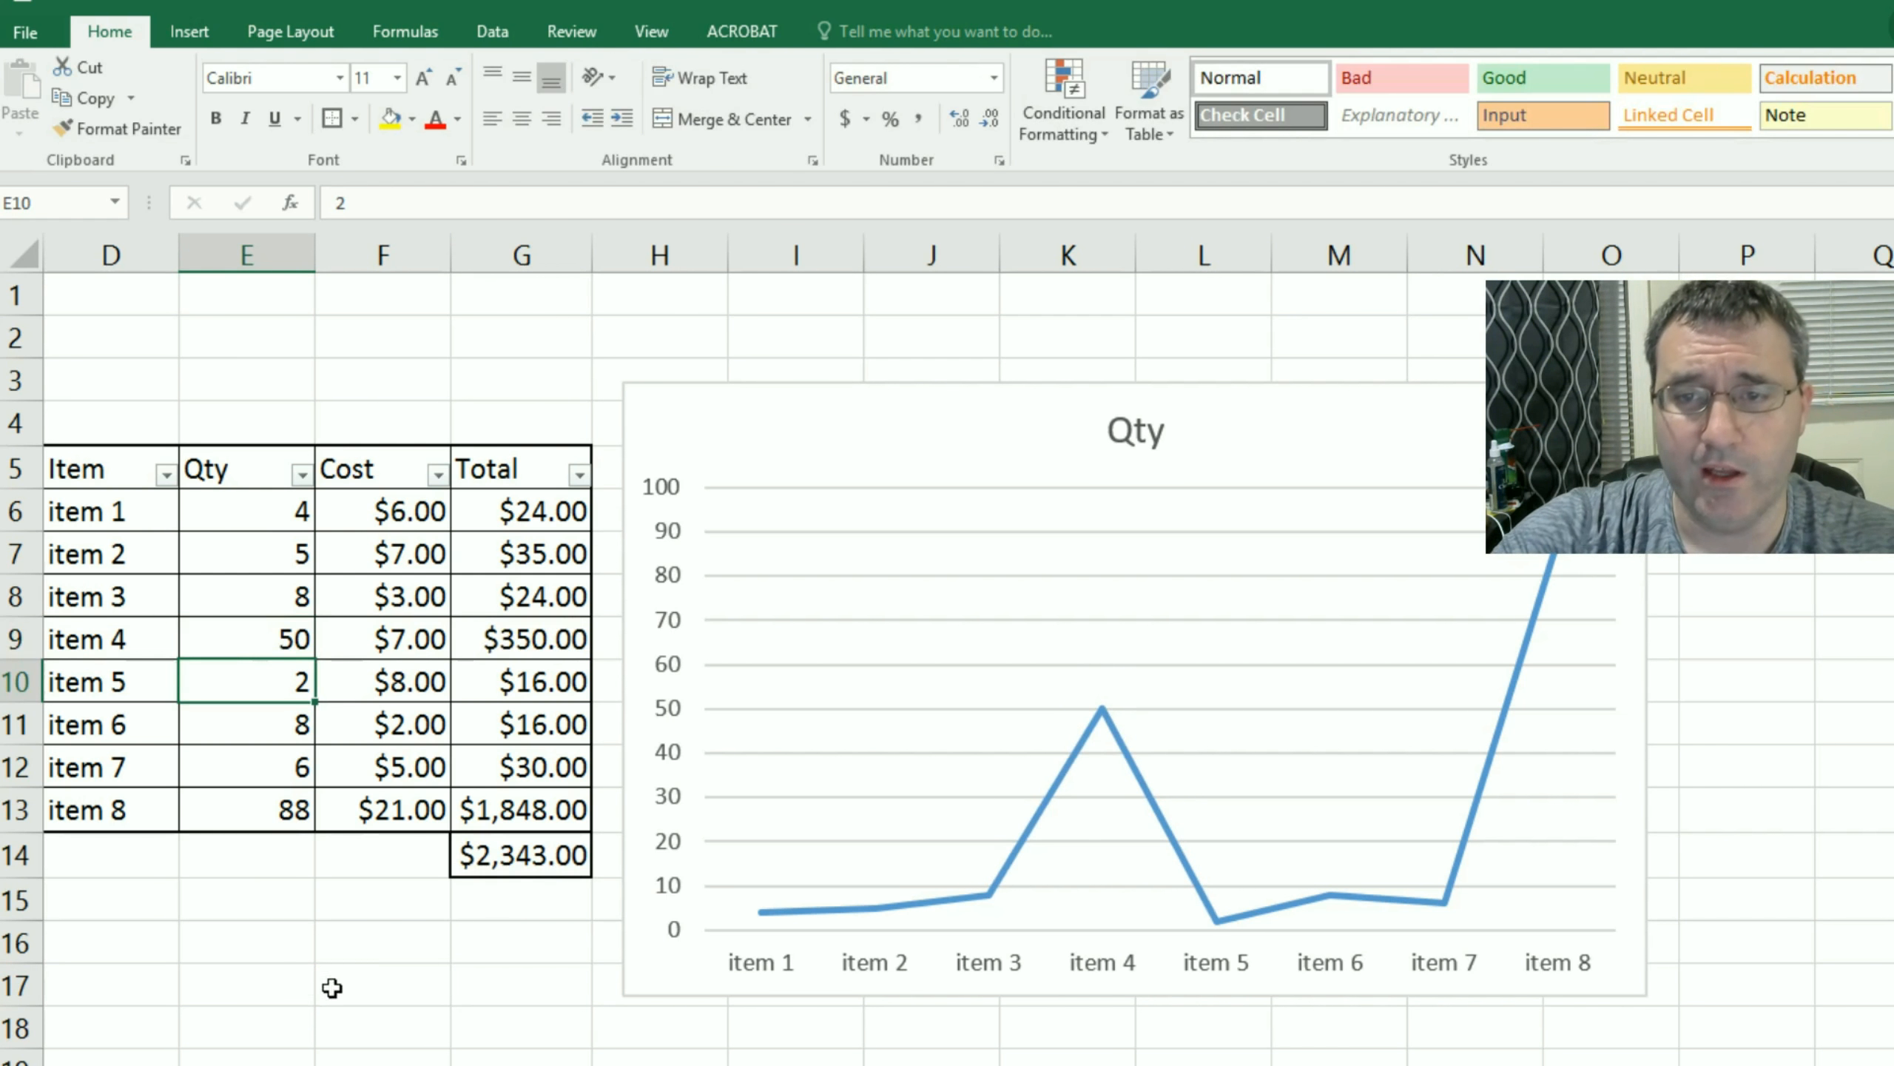
left_click(528, 640)
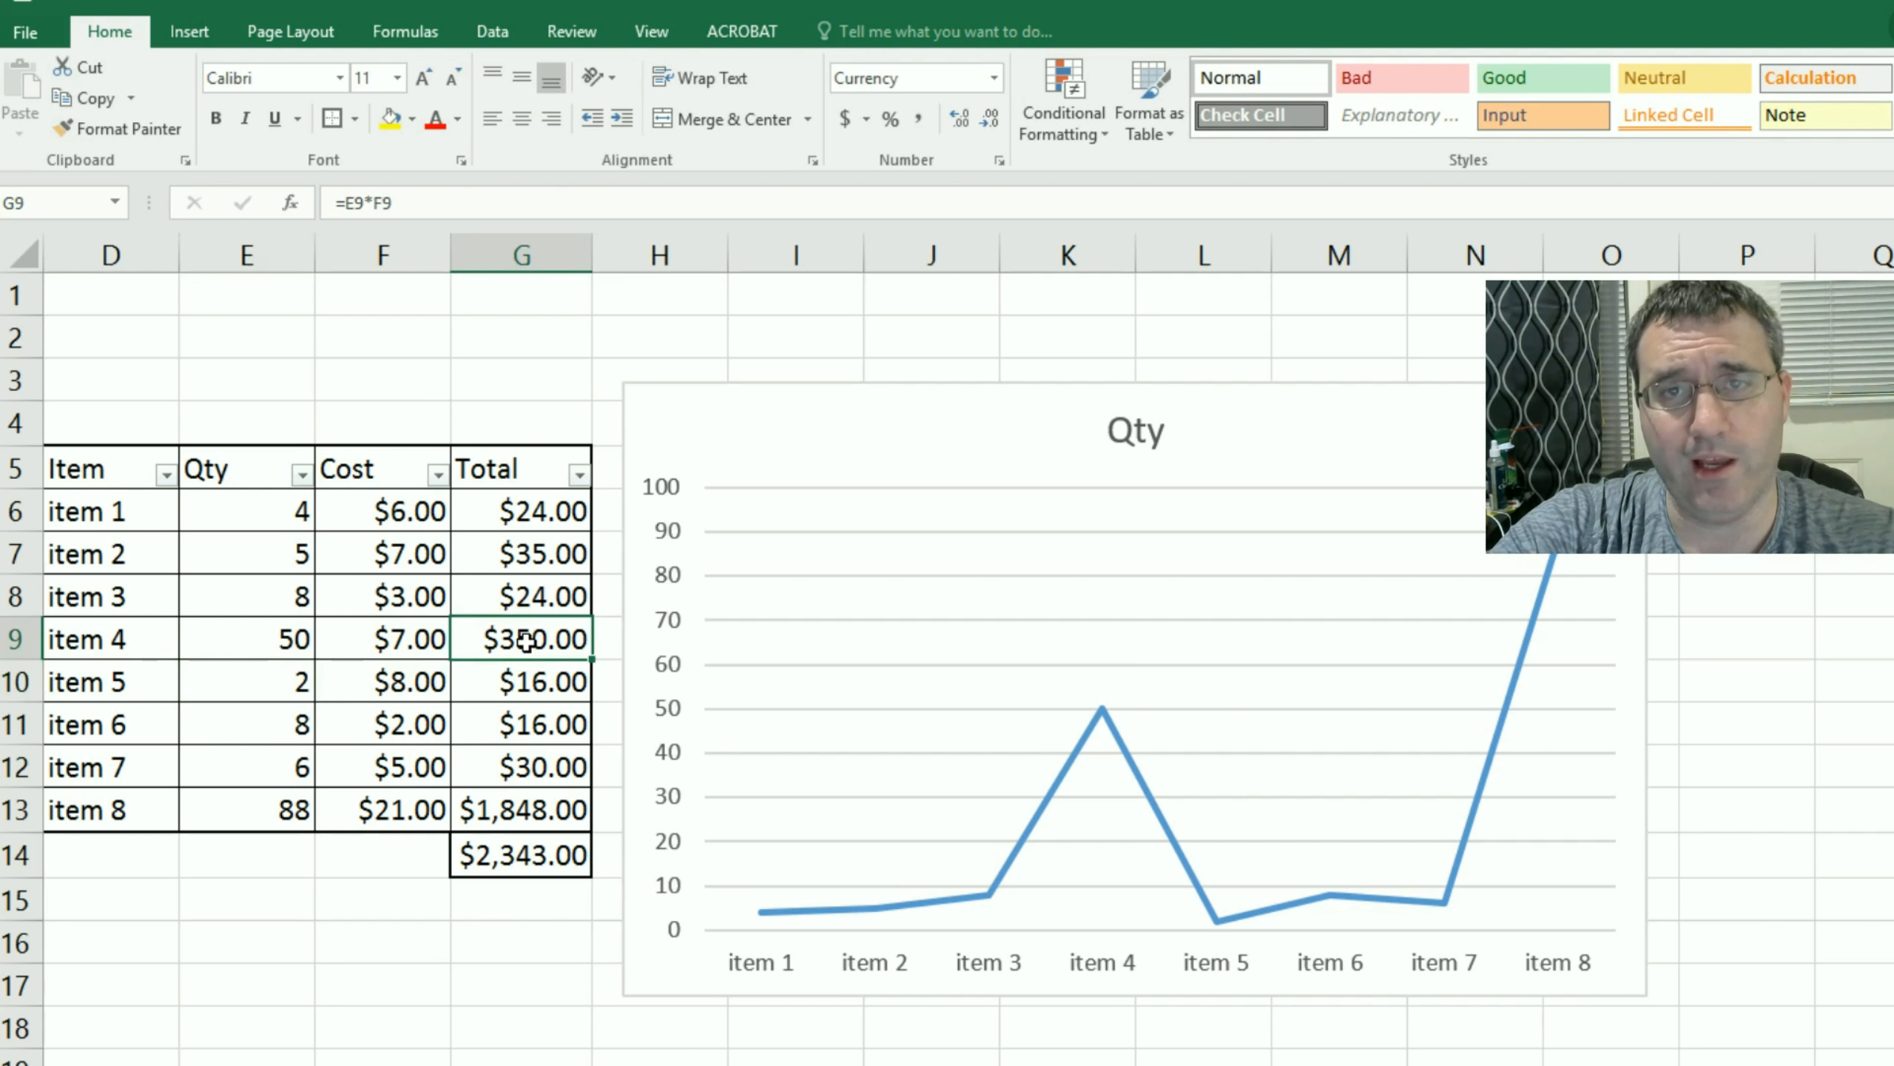
left_click(534, 859)
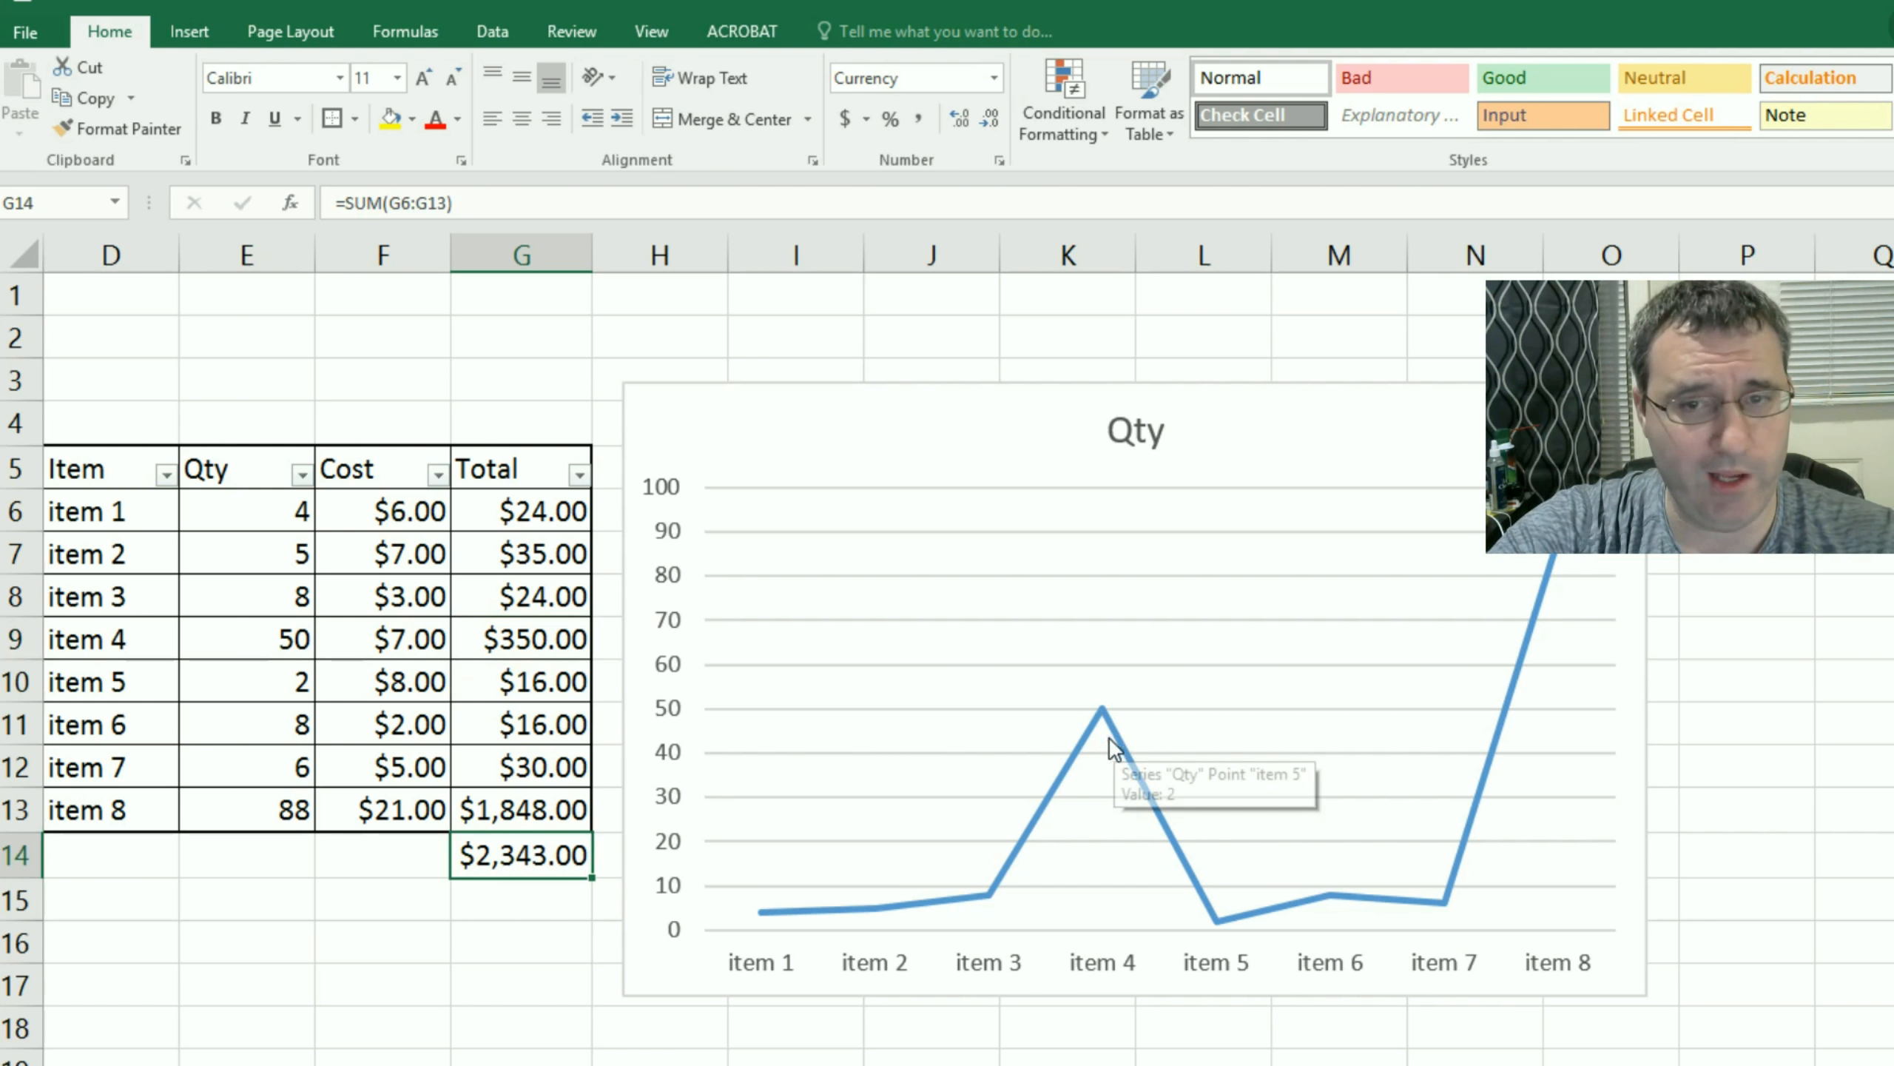
Step: Set the quantity of item 2 to 20 and check its row total in G7
left_click(262, 552)
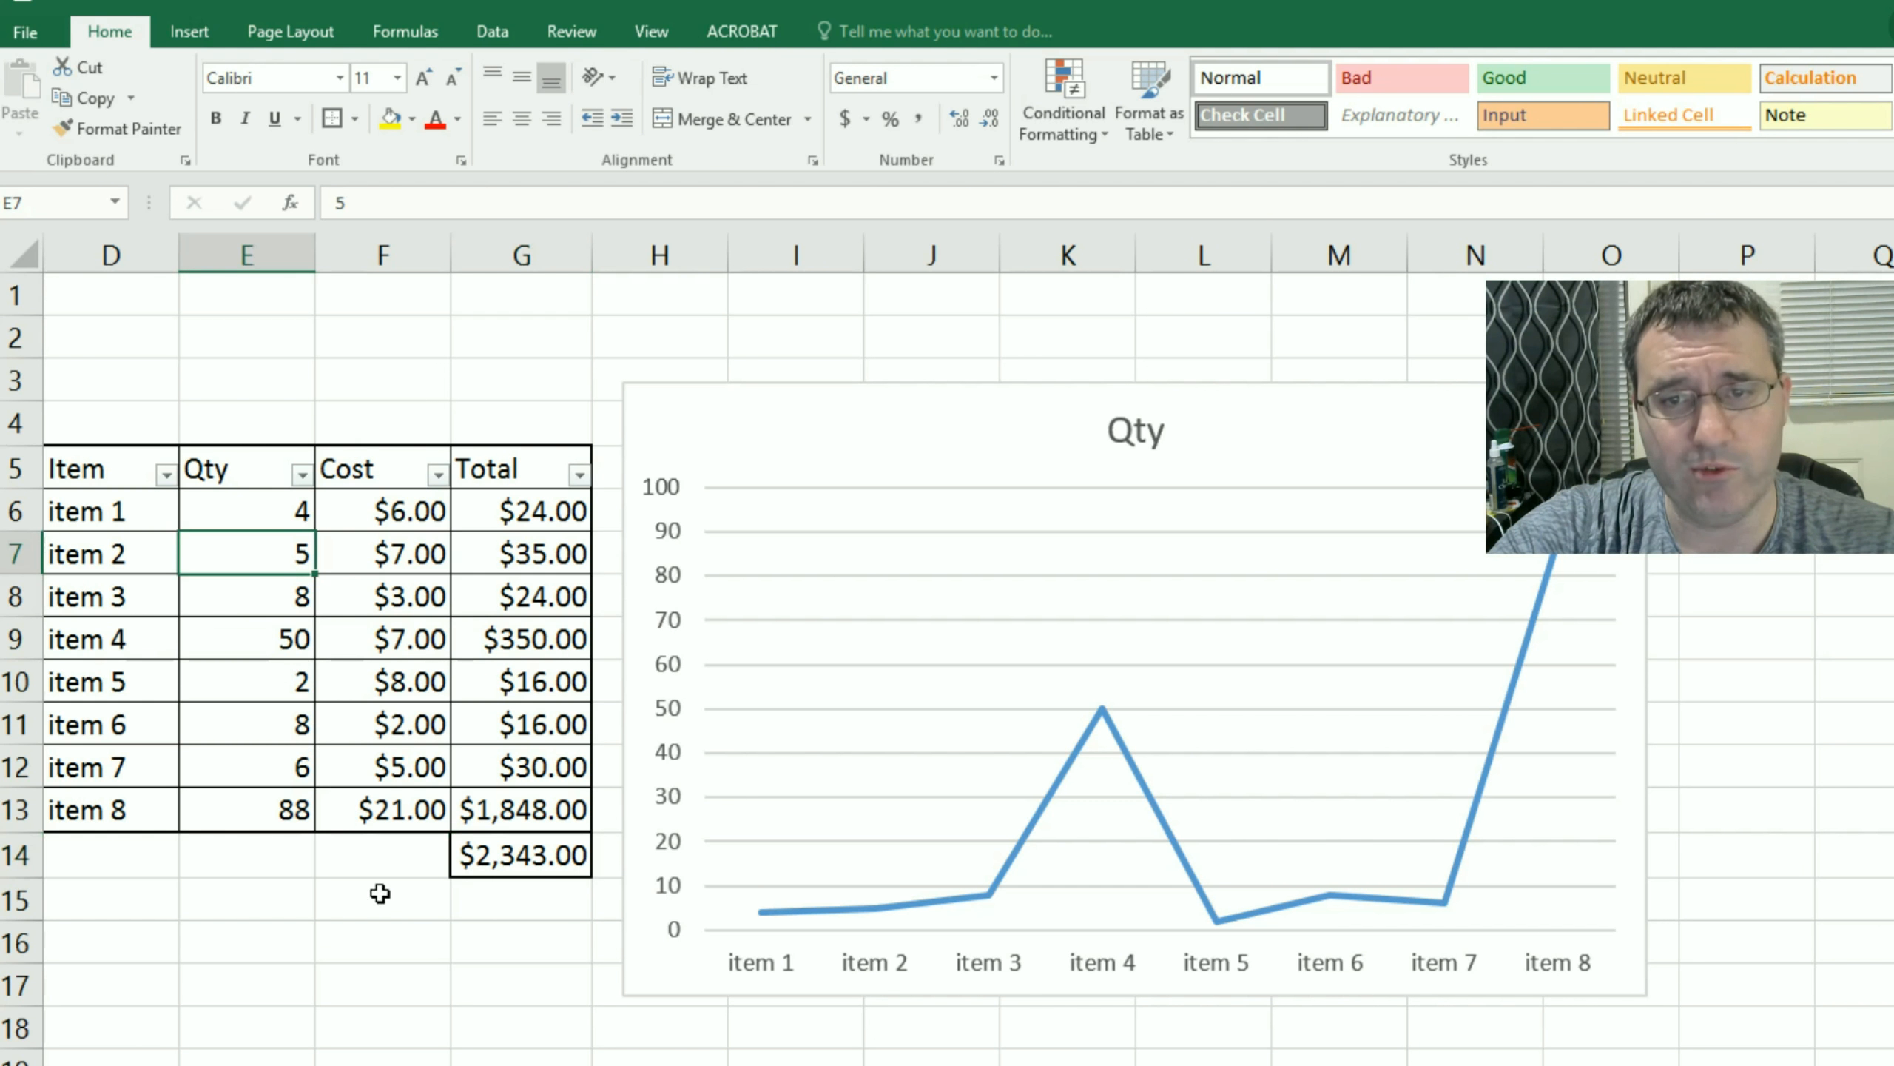
type("20")
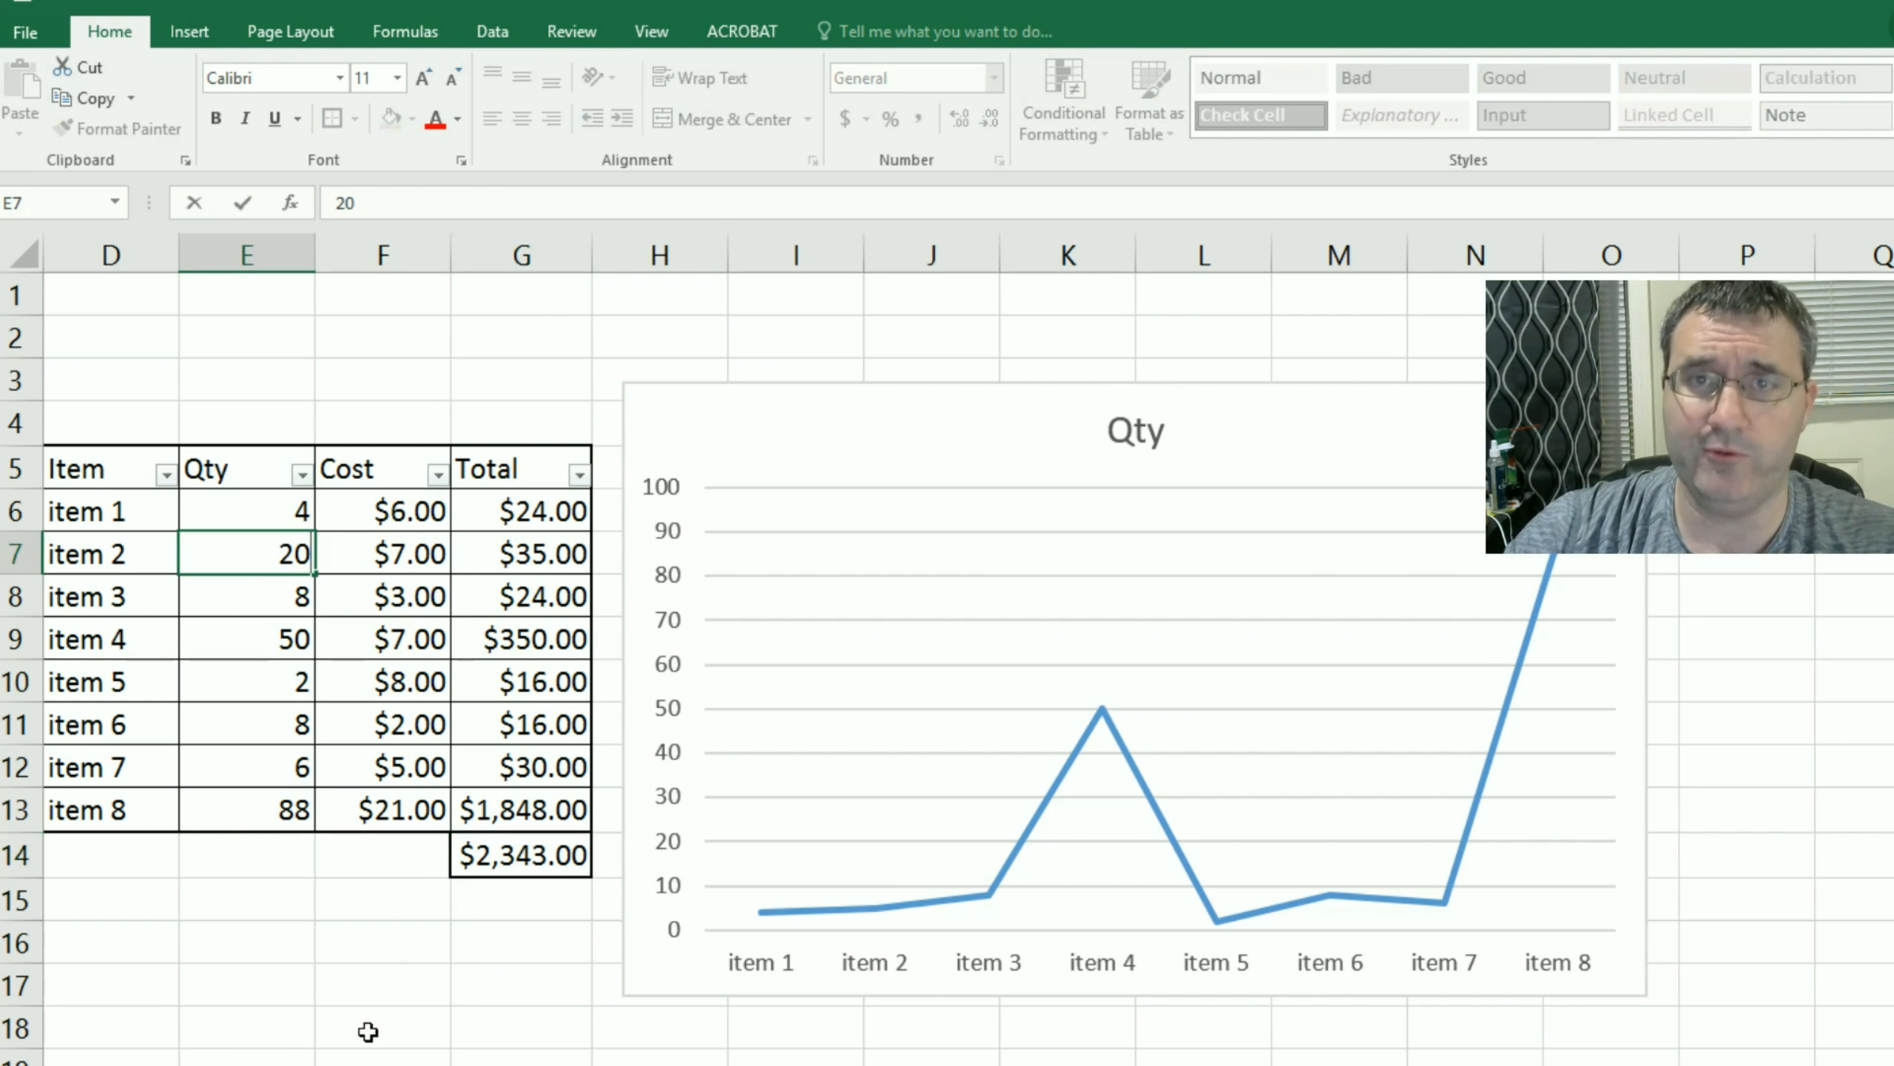
key("Return")
left_click(543, 554)
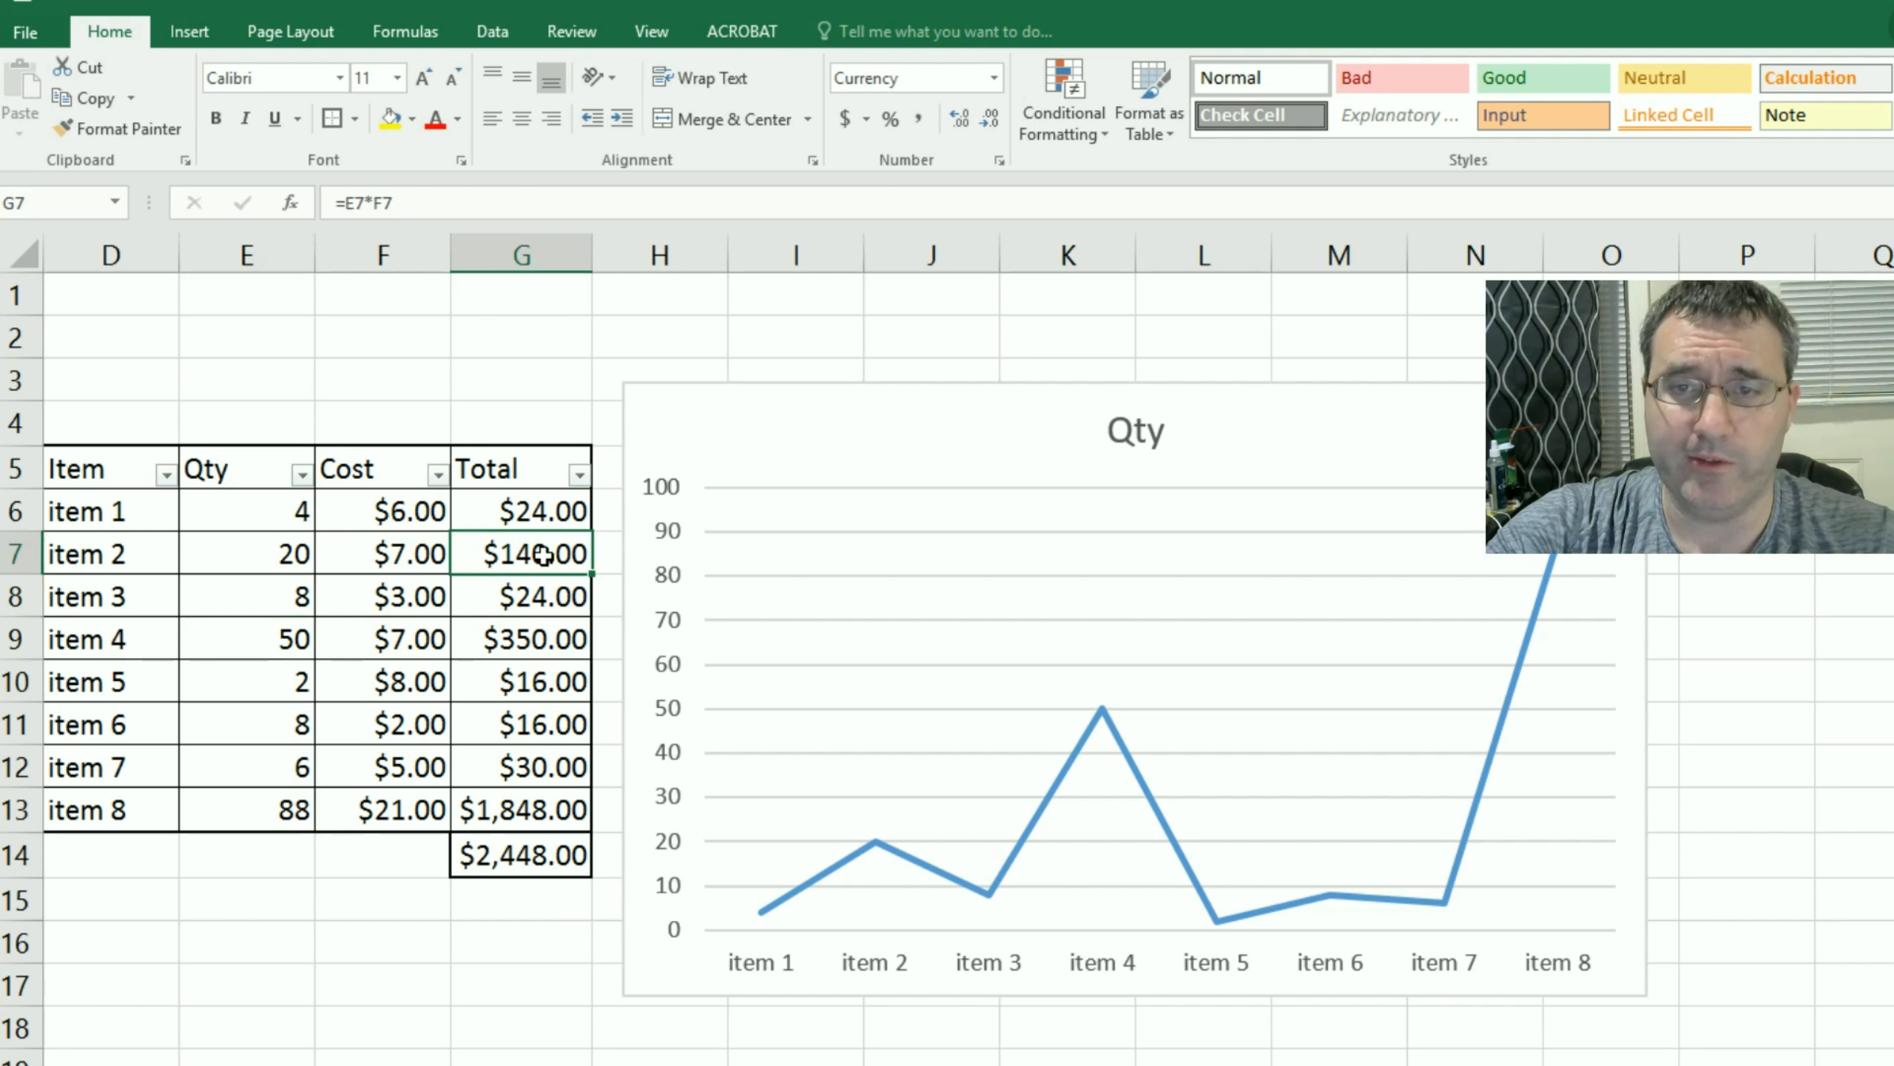